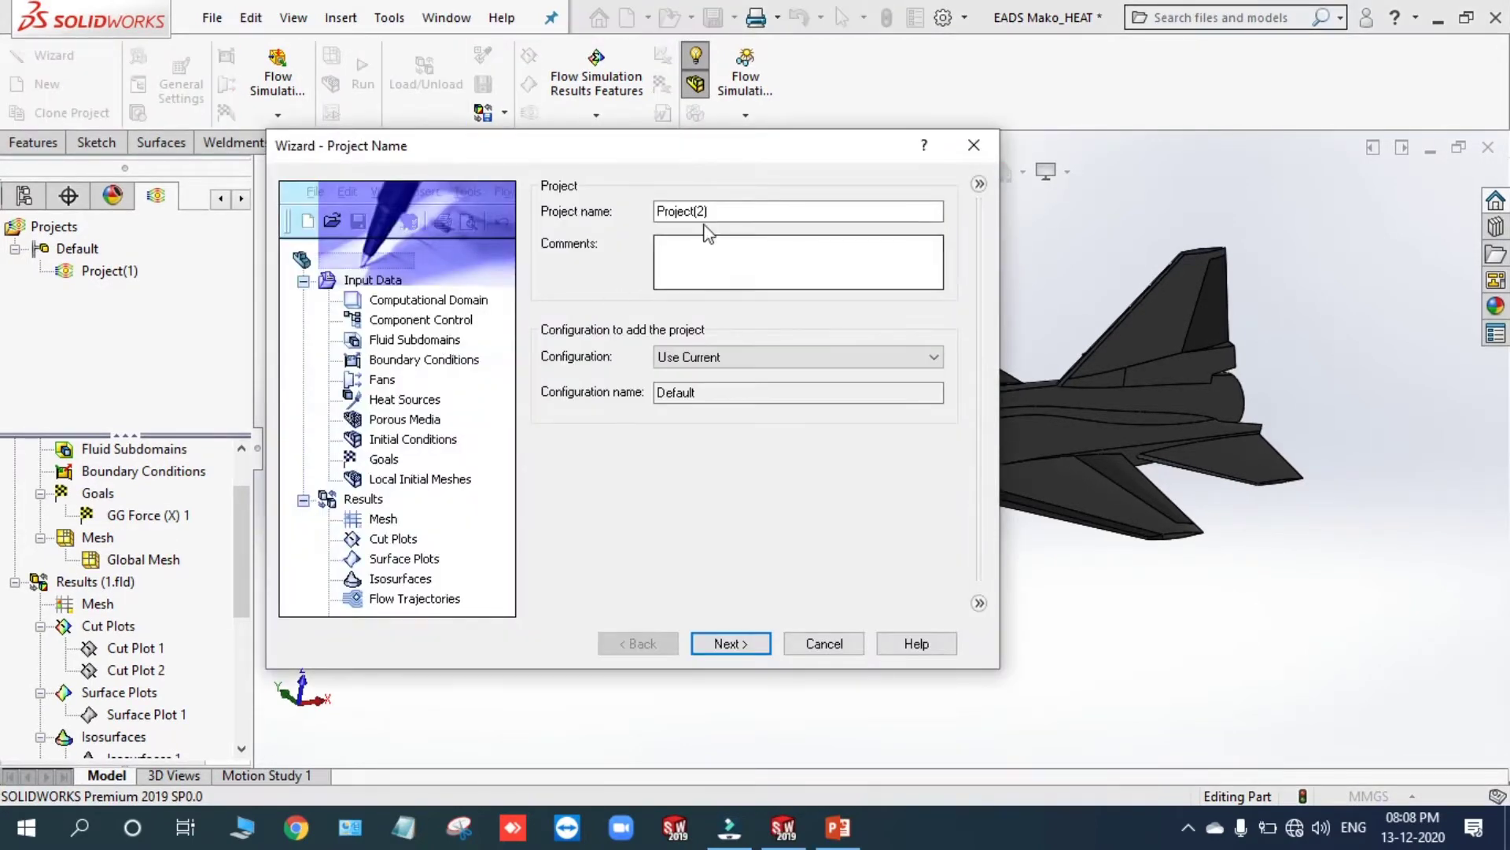
Step: Accept the project name Project(2) with the current configuration and continue to the unit system settings
left_click_drag(728, 211, 640, 211)
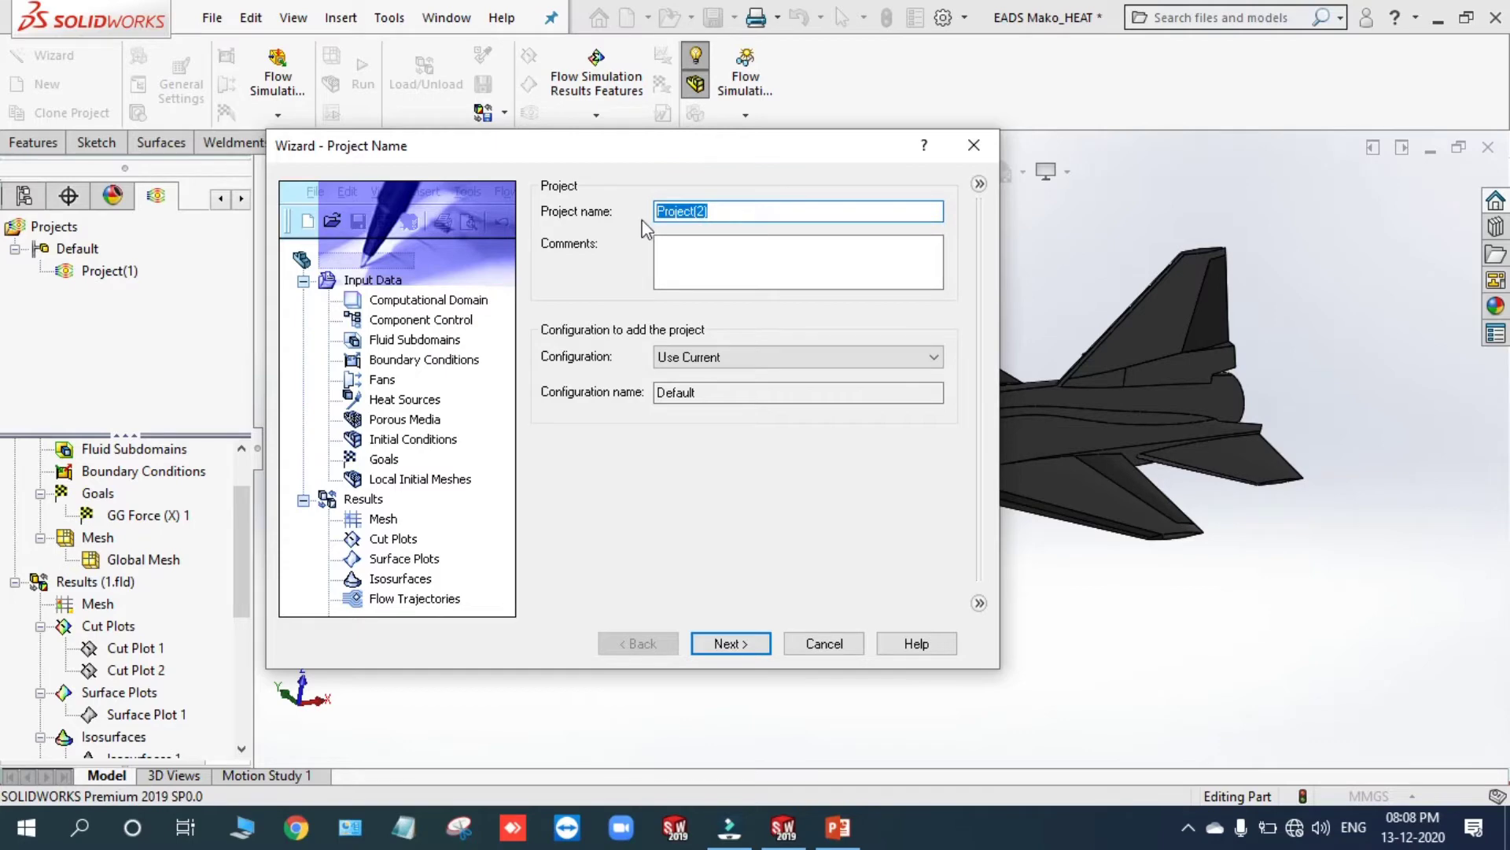
left_click(696, 260)
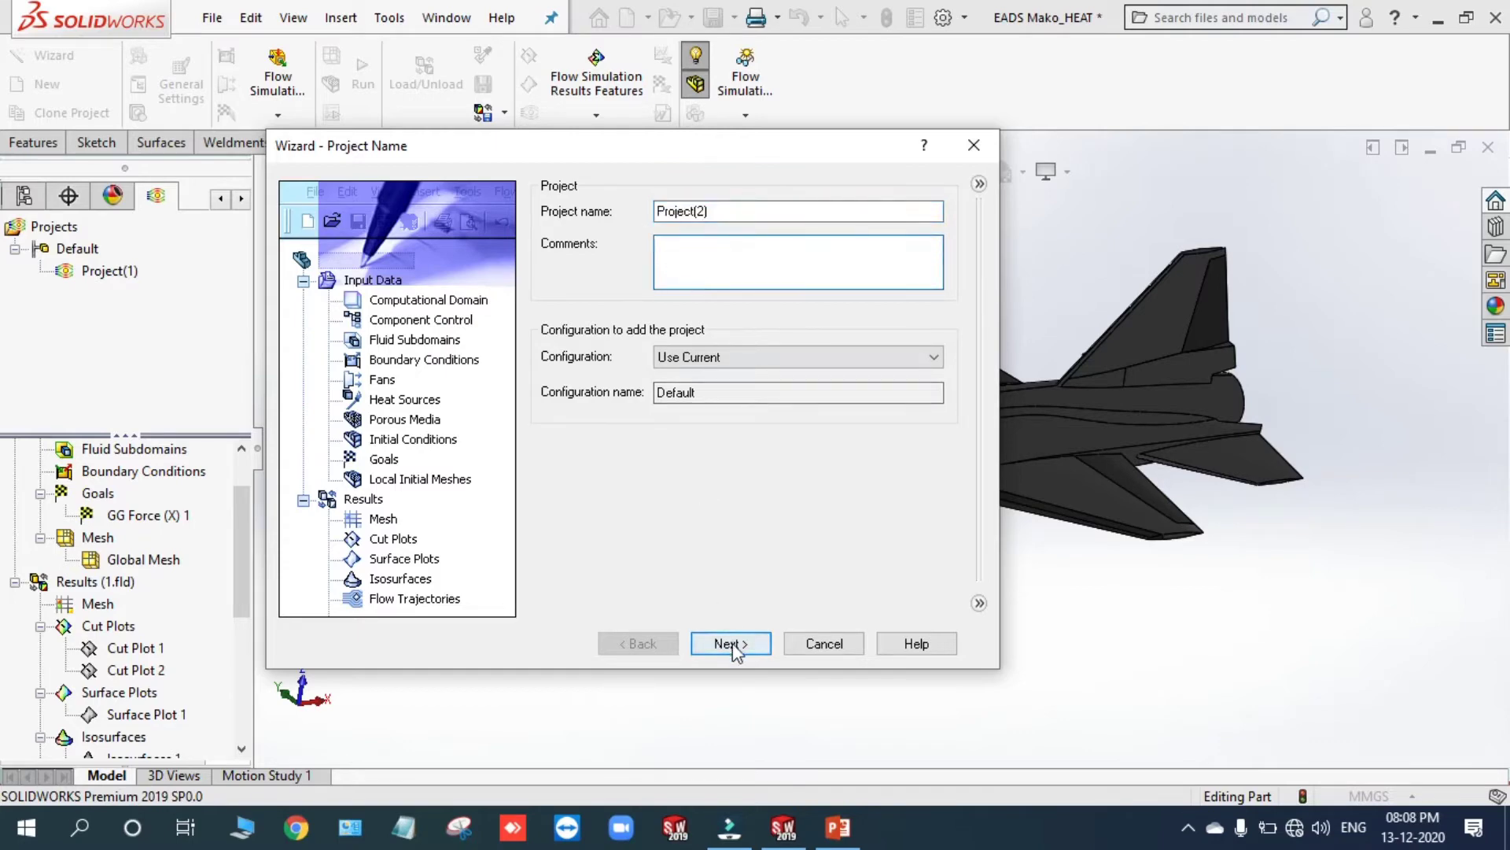
left_click(732, 643)
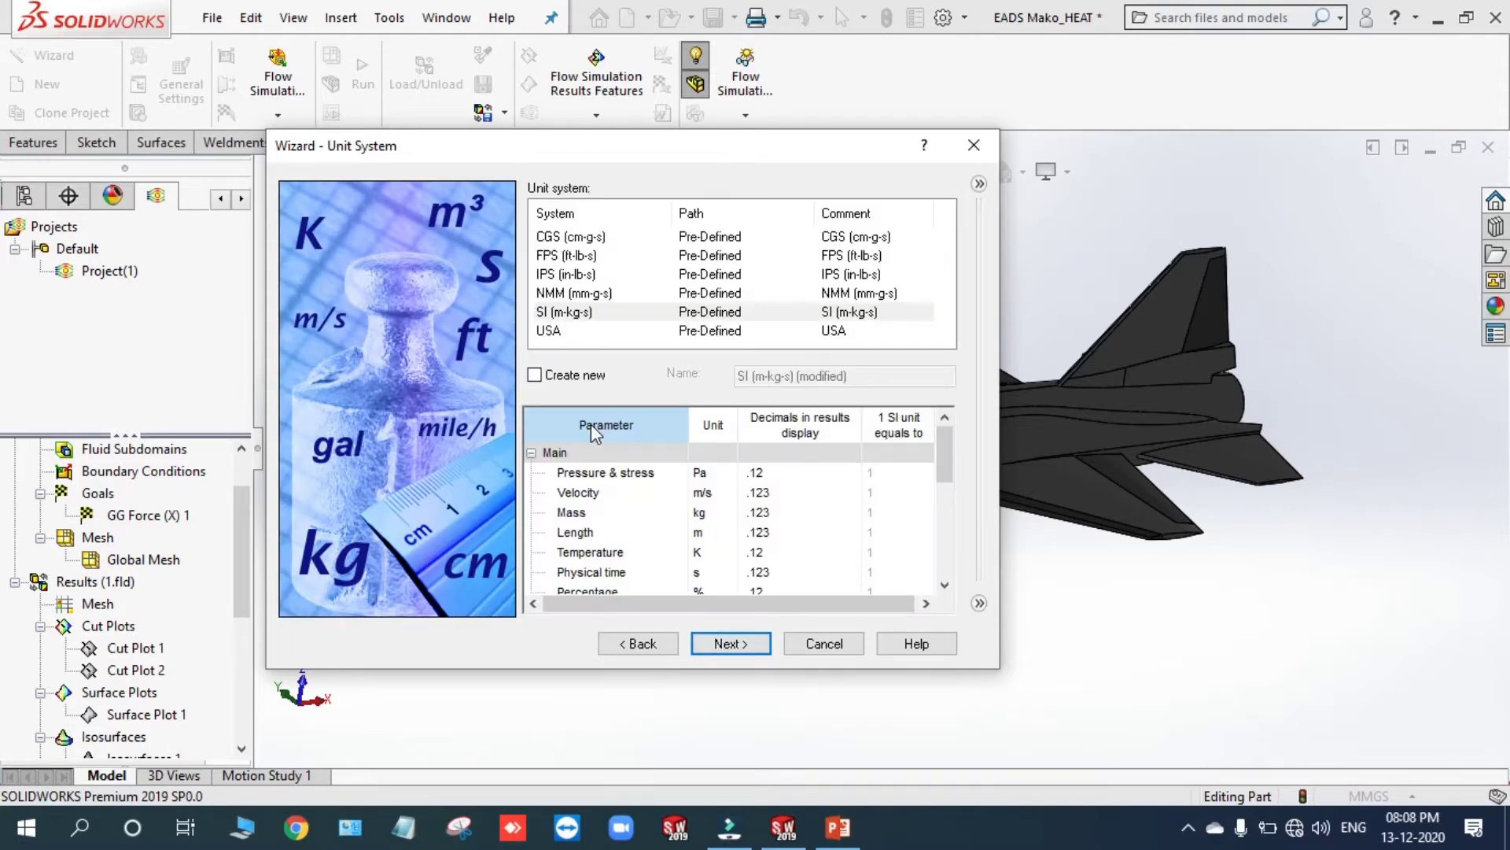
Step: Keep the SI unit system but set the length unit to millimetres, and continue to the analysis type
scroll(629, 464, "down", 1)
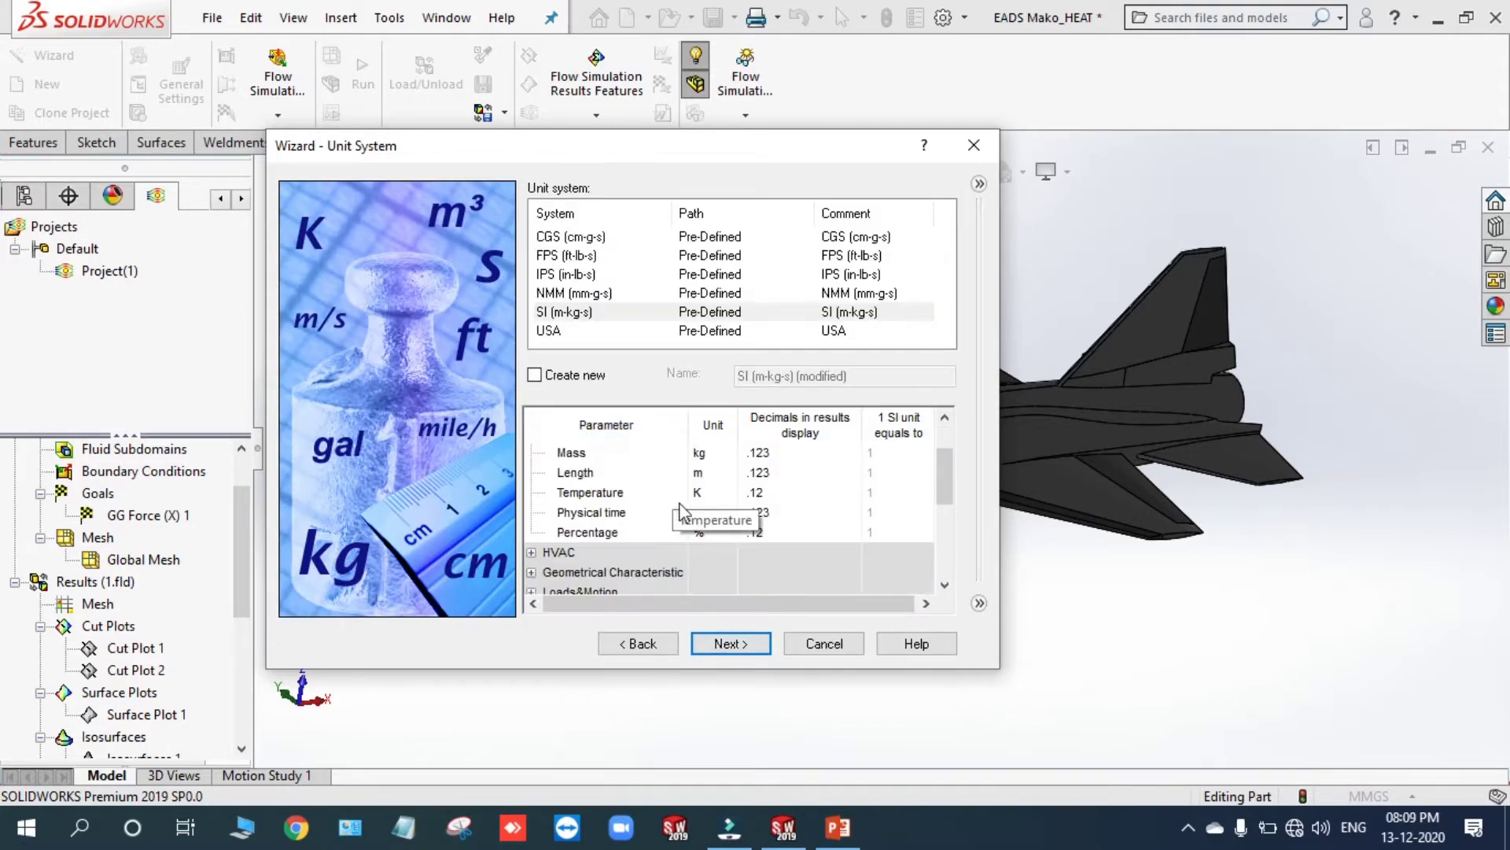
left_click(712, 472)
left_click(729, 472)
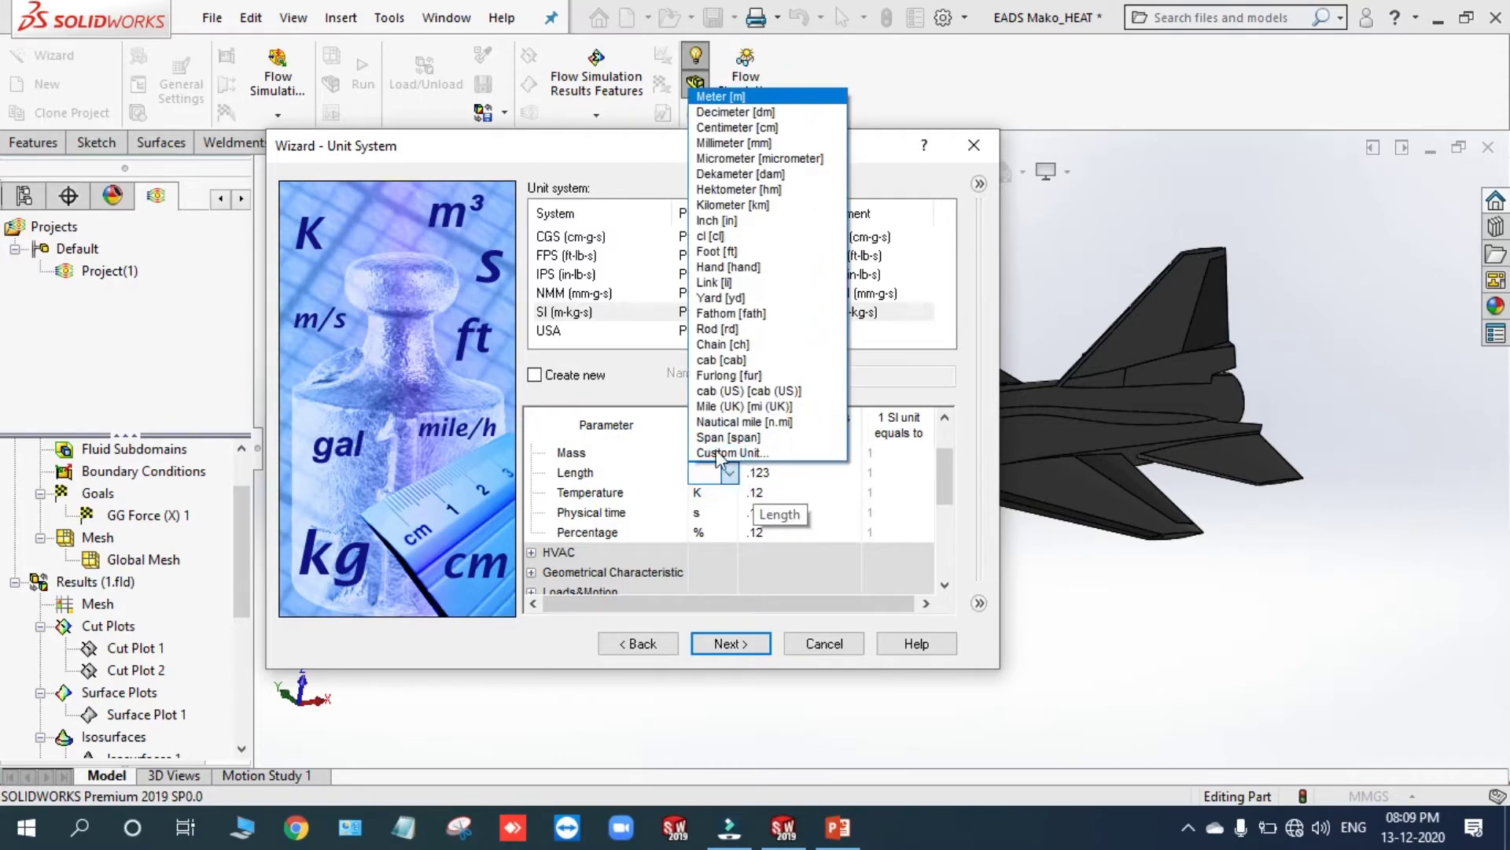
left_click(746, 143)
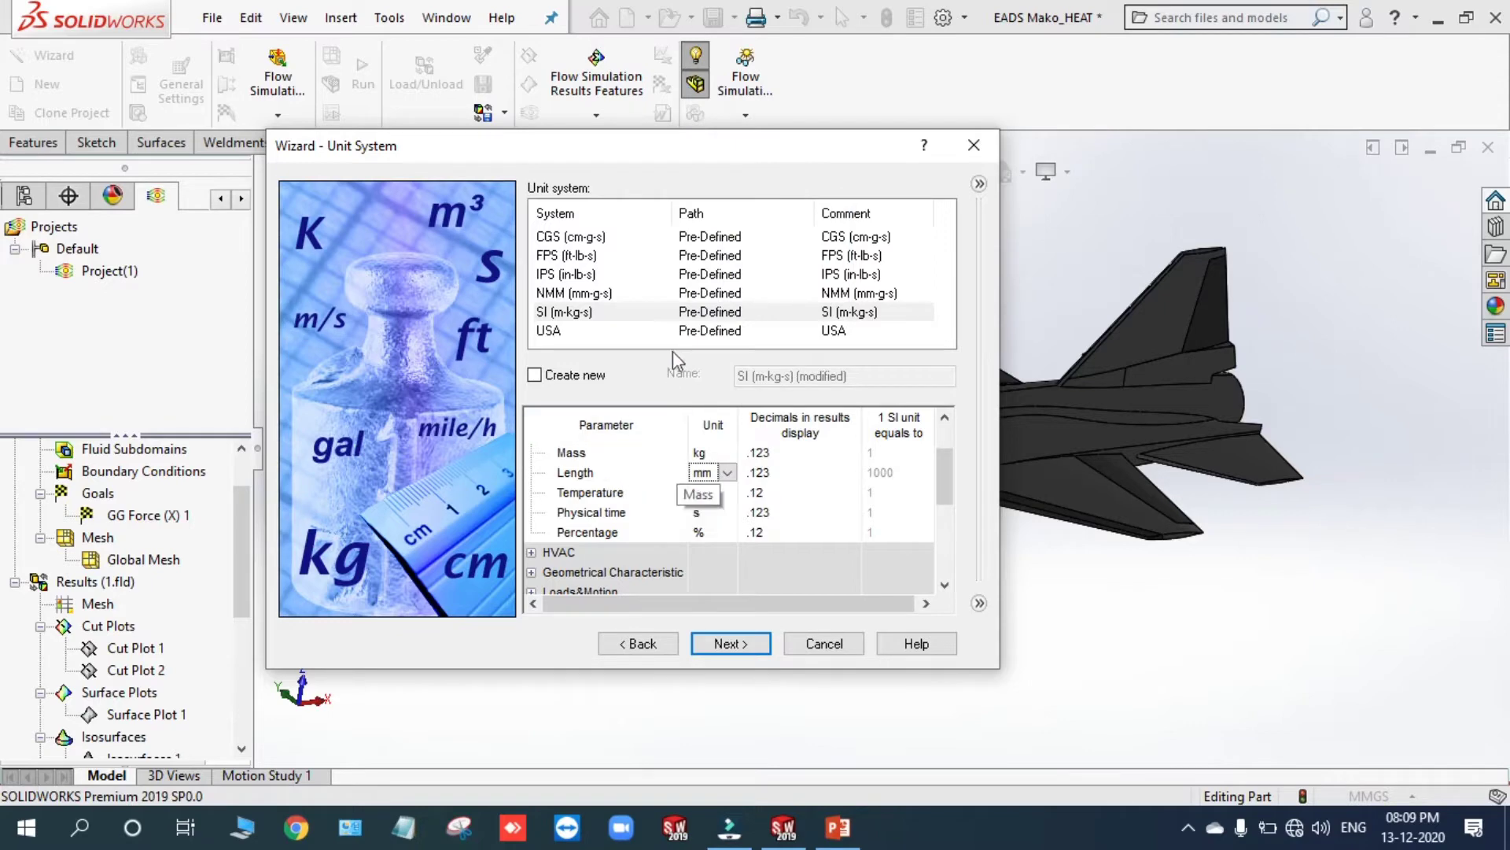
left_click(744, 641)
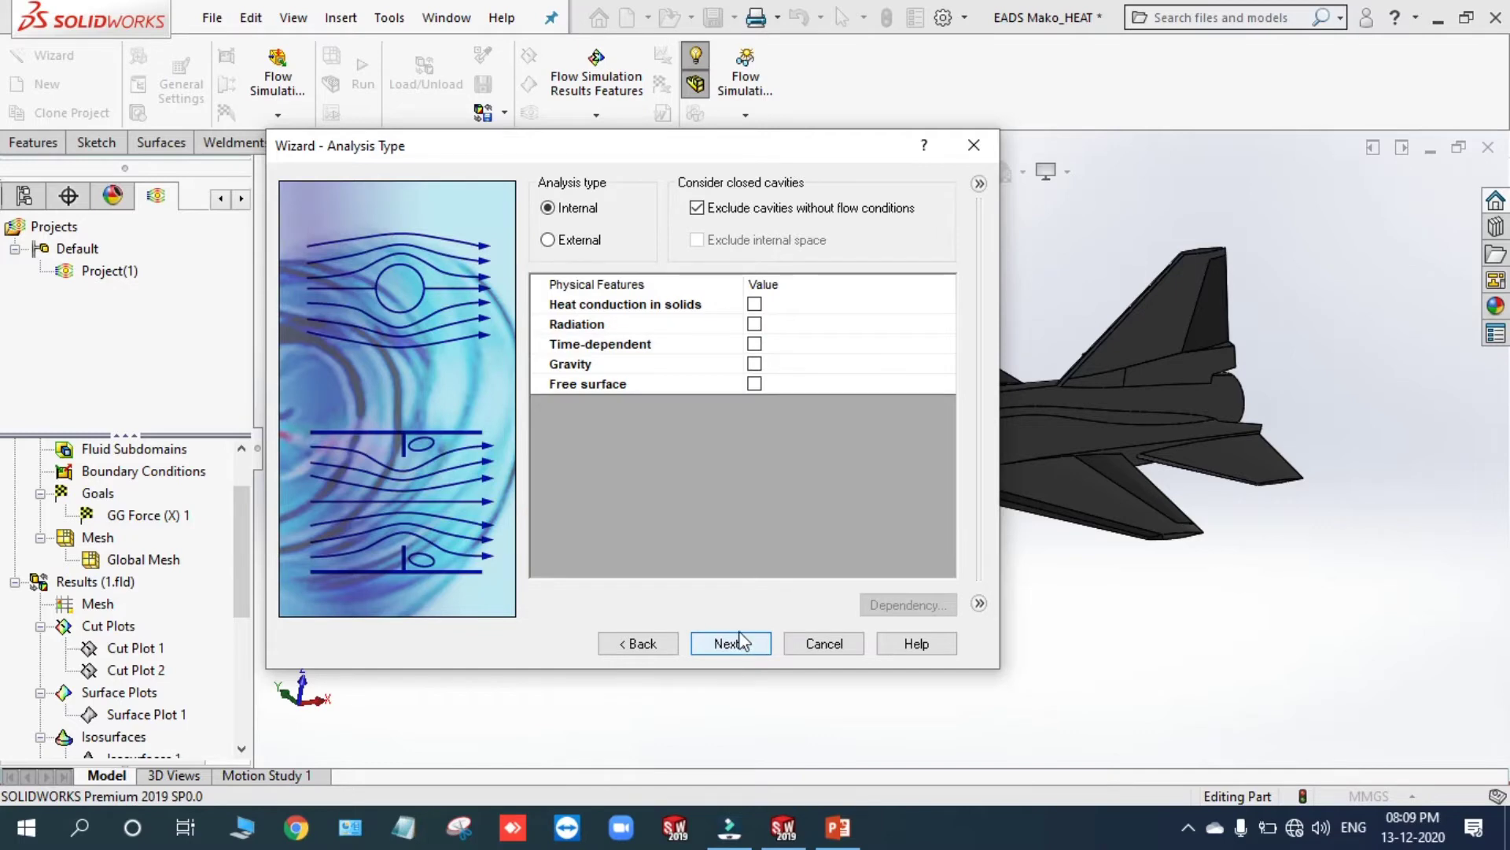
Step: Set the analysis type to External without additional physical features and continue to the default fluid
left_click(583, 247)
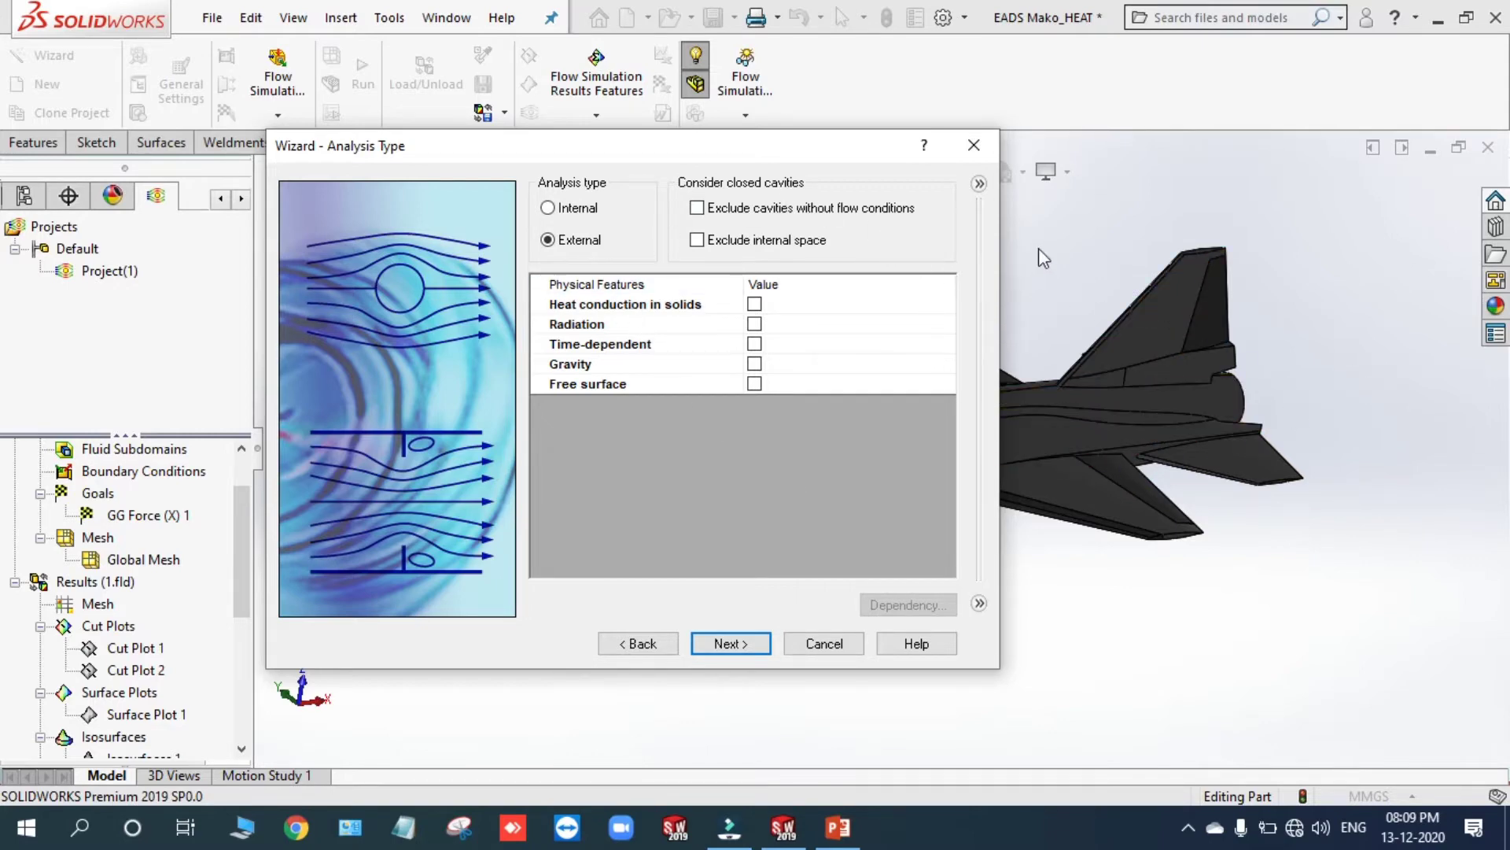
left_click_drag(765, 157, 568, 105)
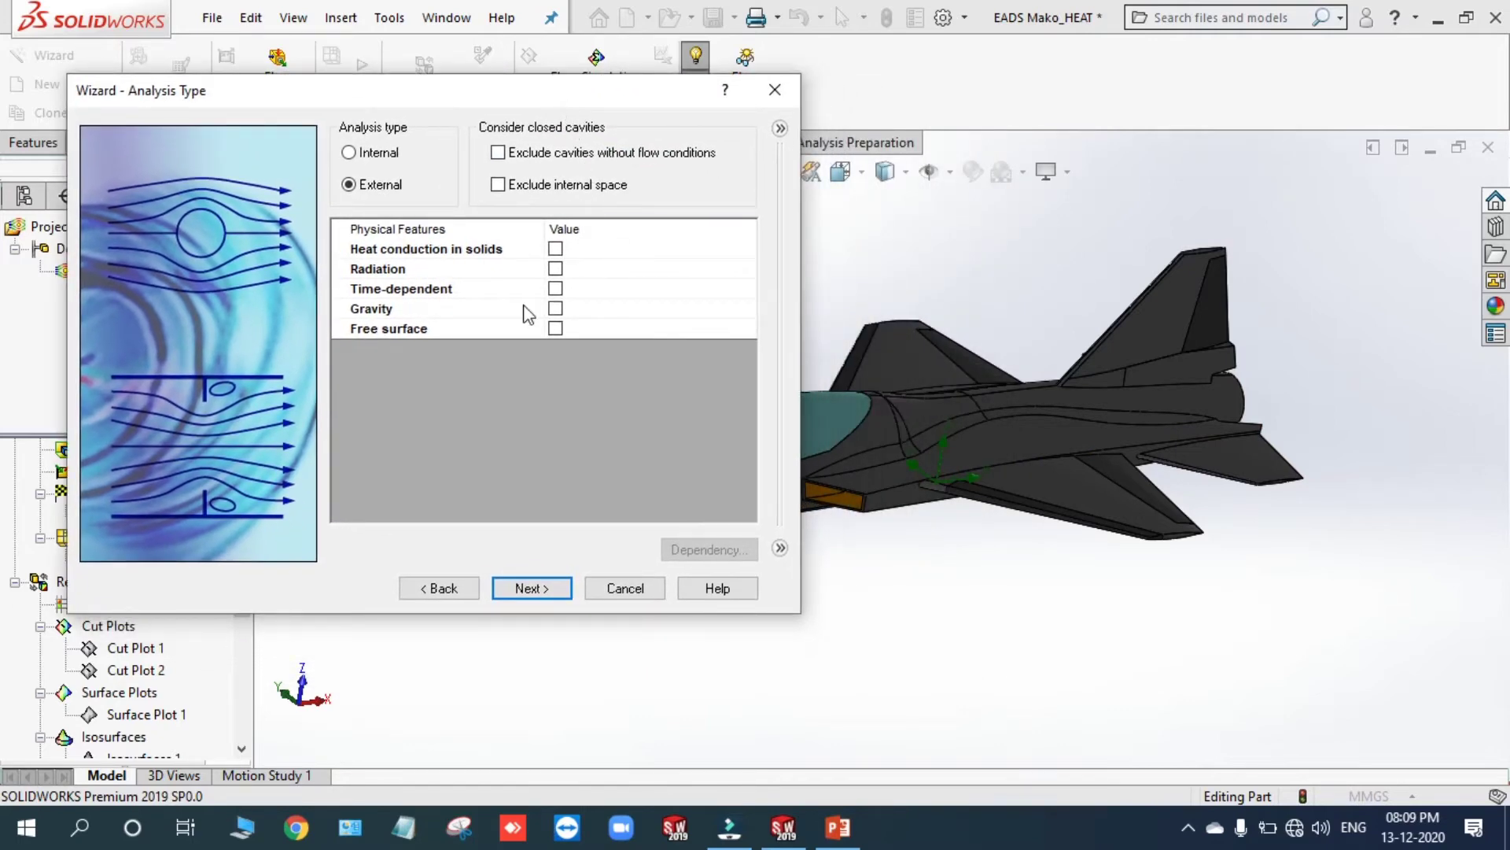
left_click(541, 586)
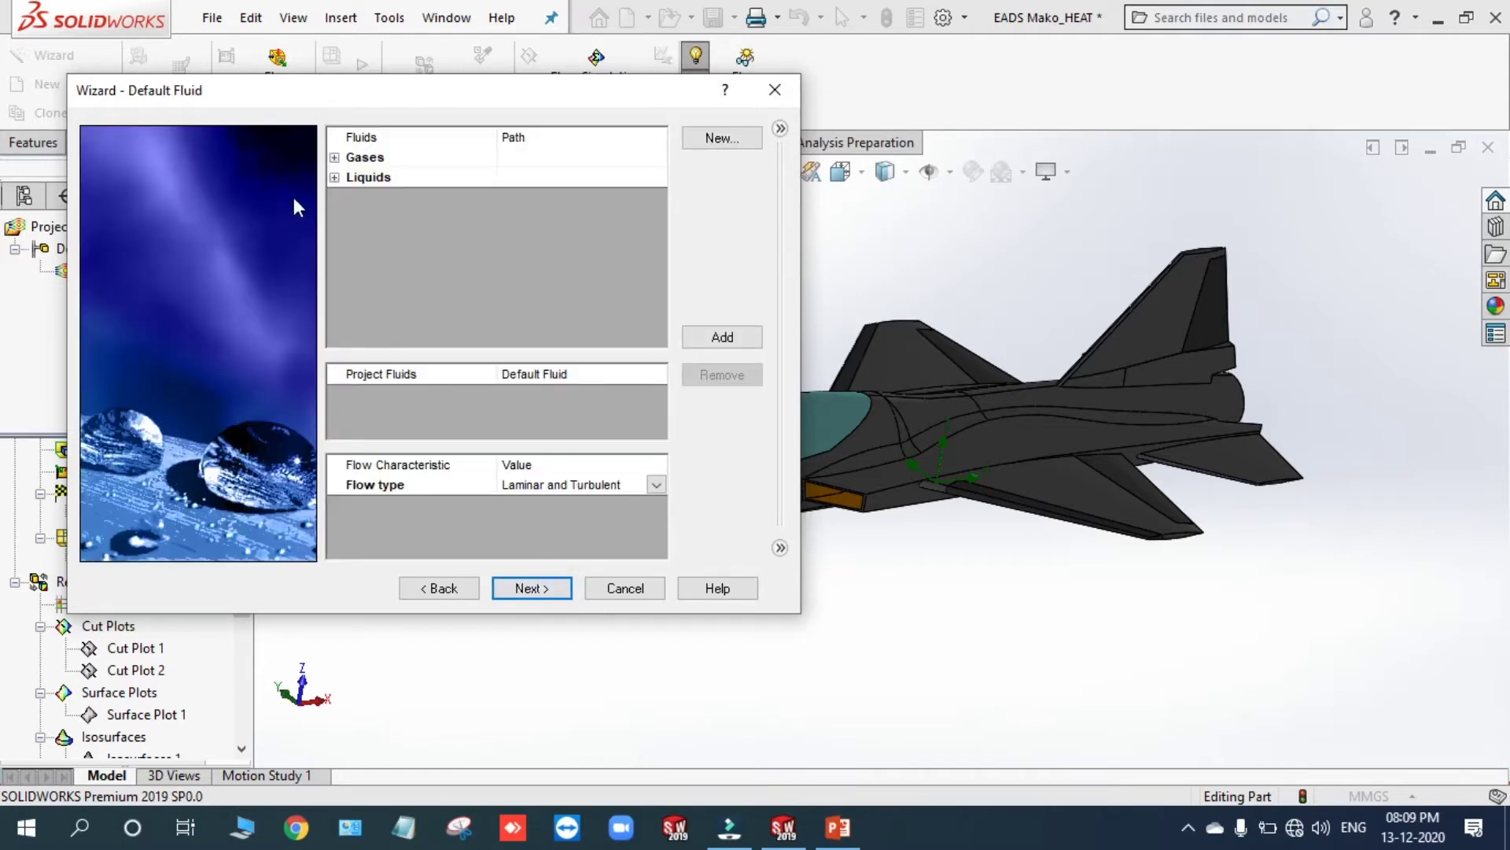
Step: Add Air as the project fluid with high Mach number flow enabled, and accept the default wall conditions
left_click(334, 157)
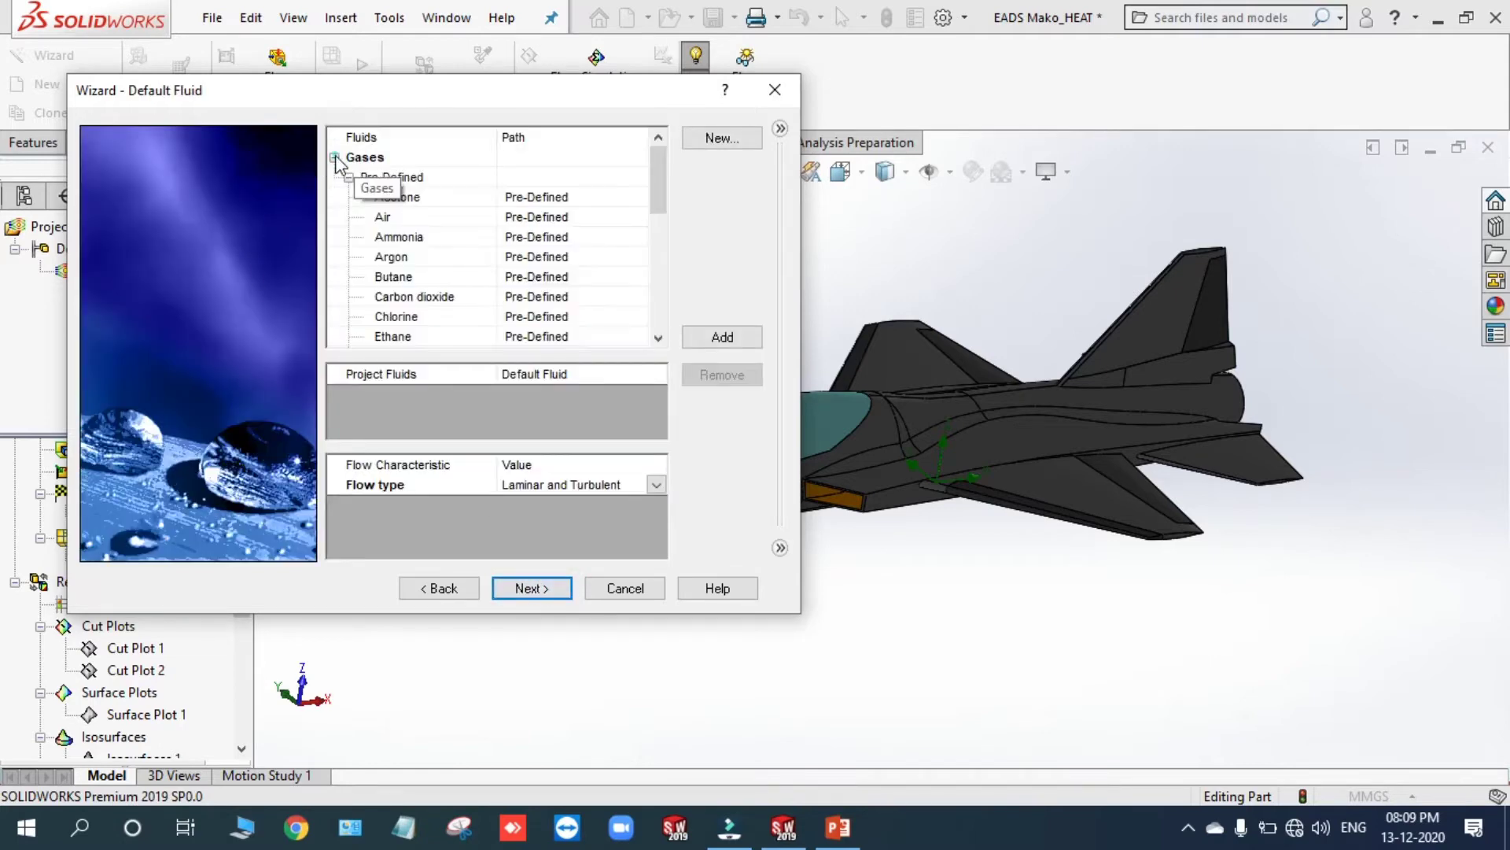
double_click(390, 217)
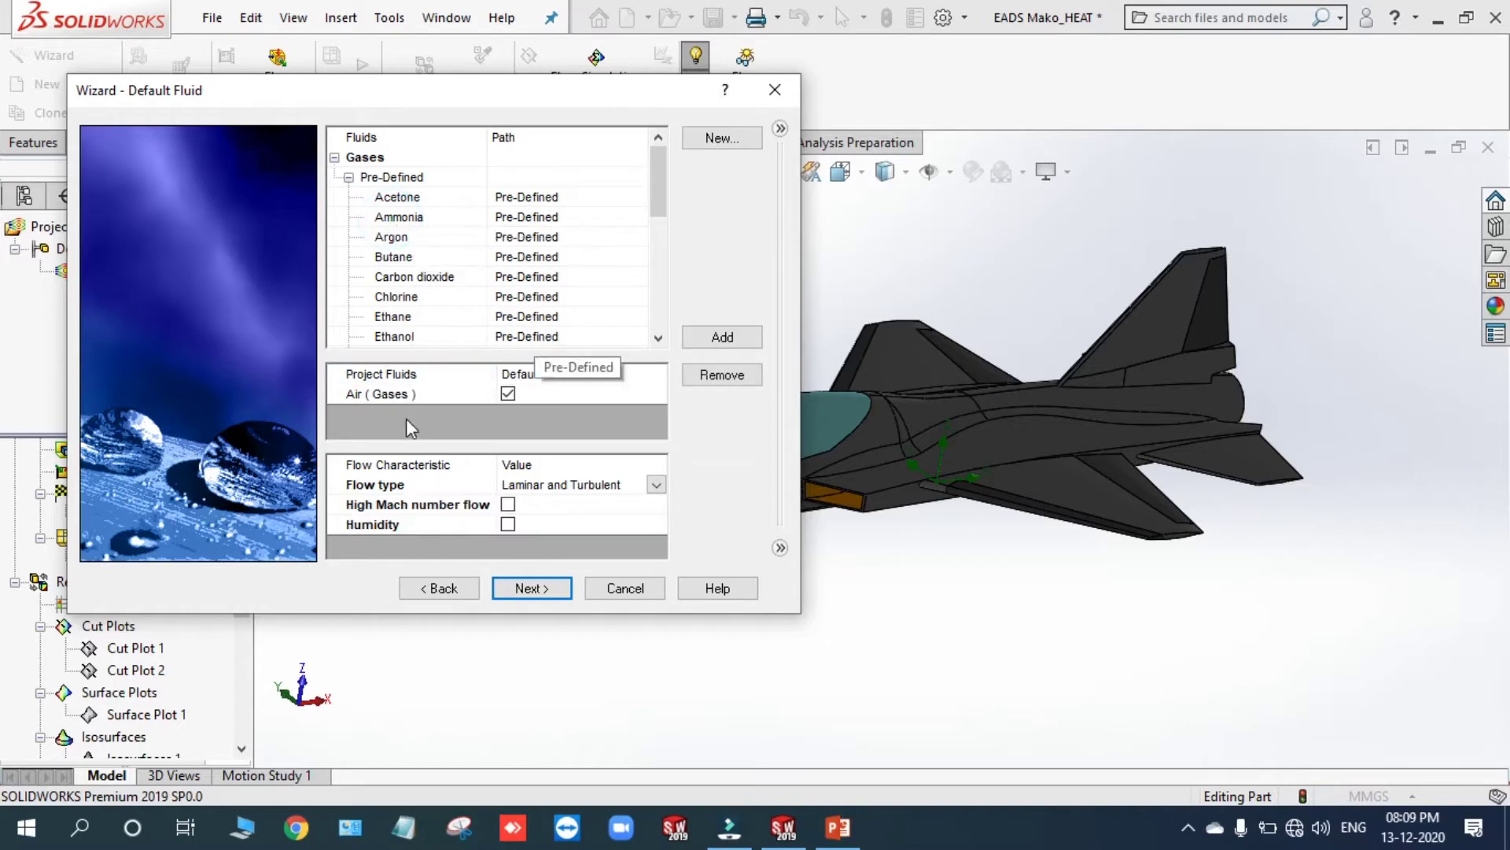
left_click(507, 506)
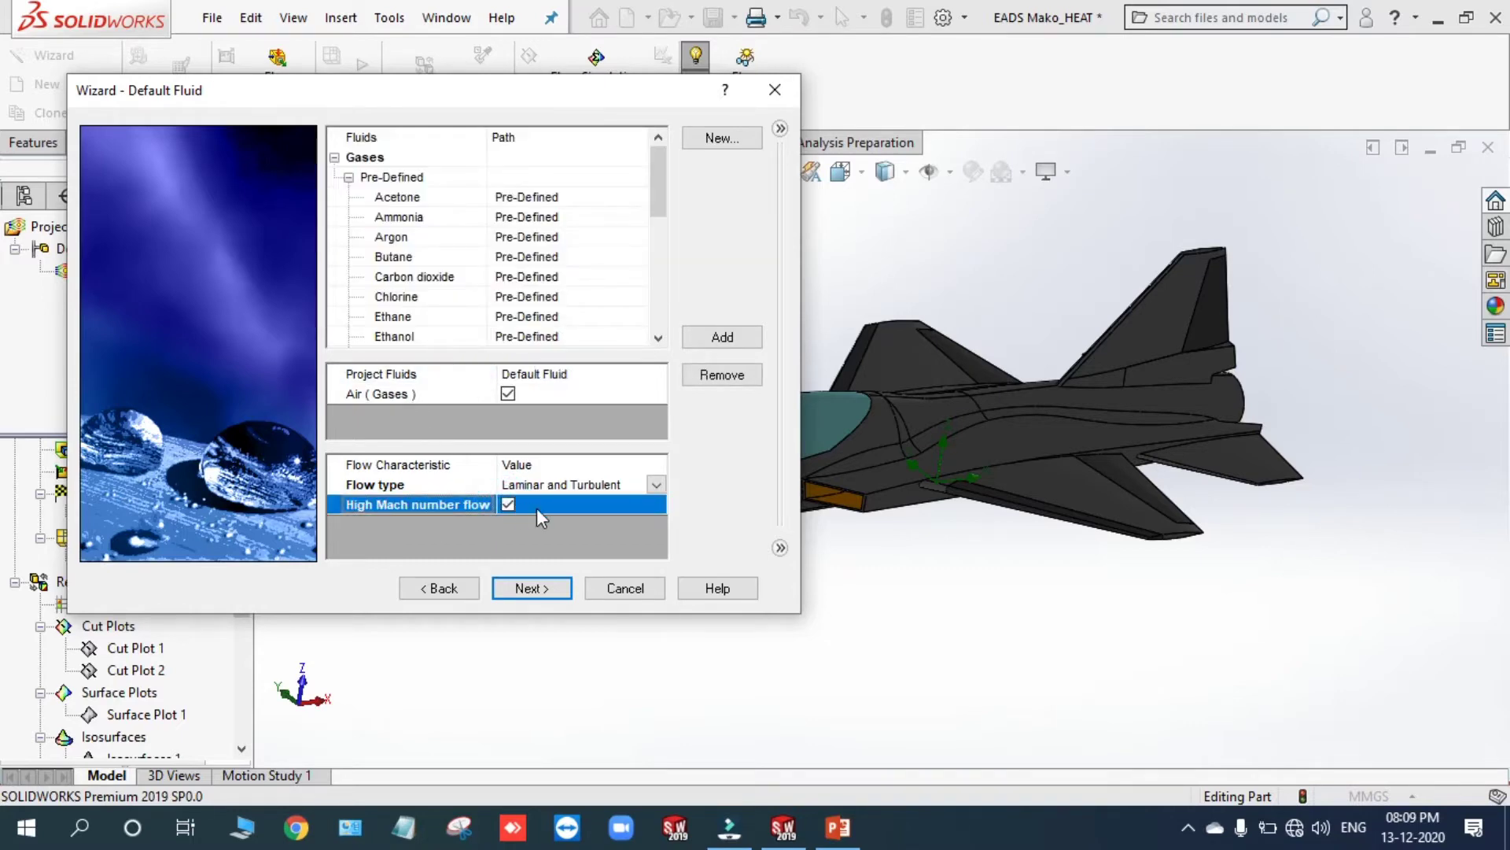
left_click(531, 590)
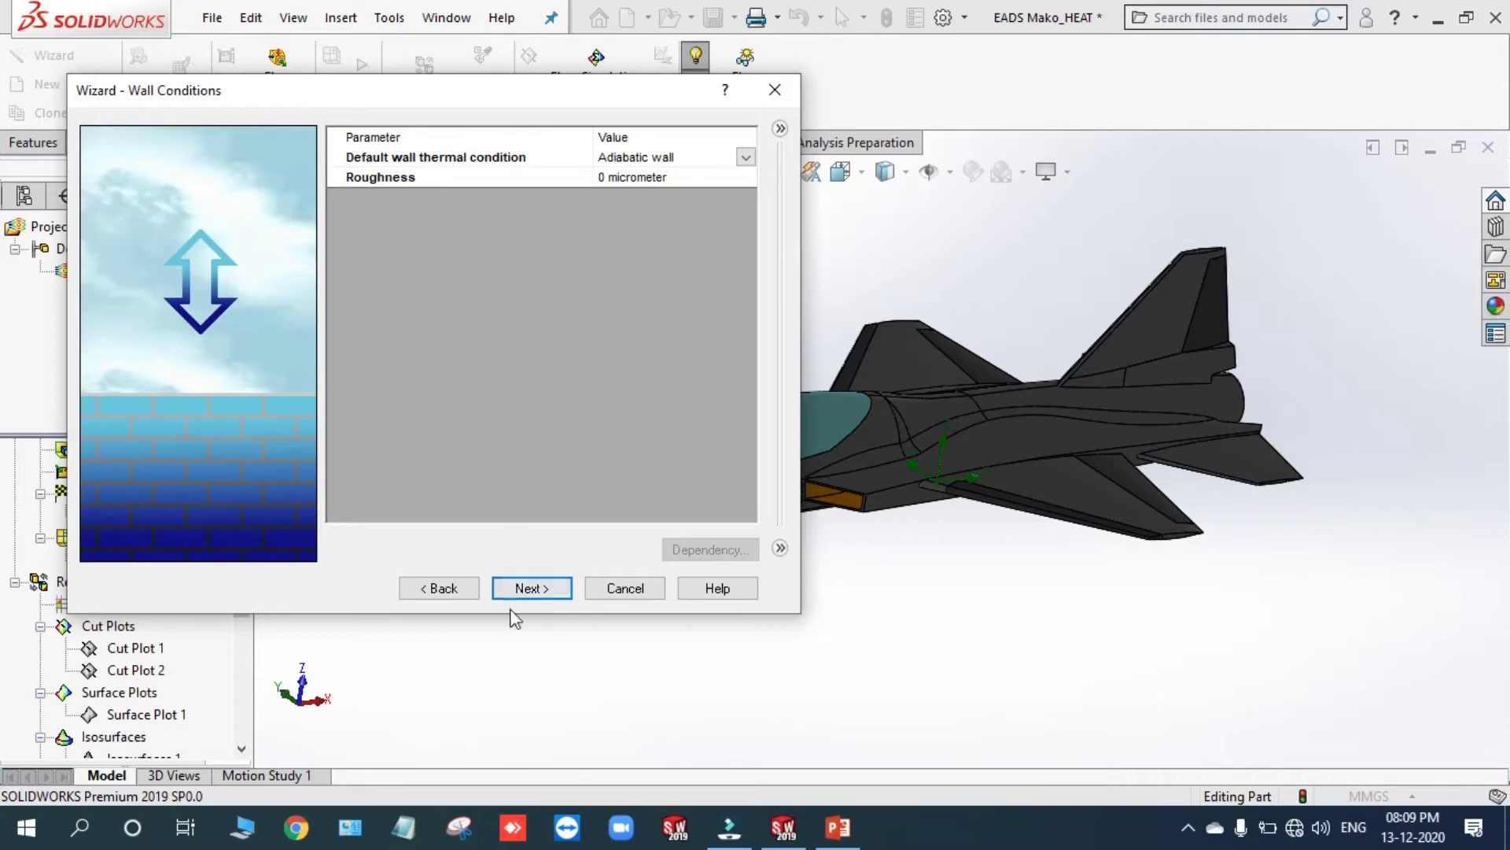
left_click(524, 596)
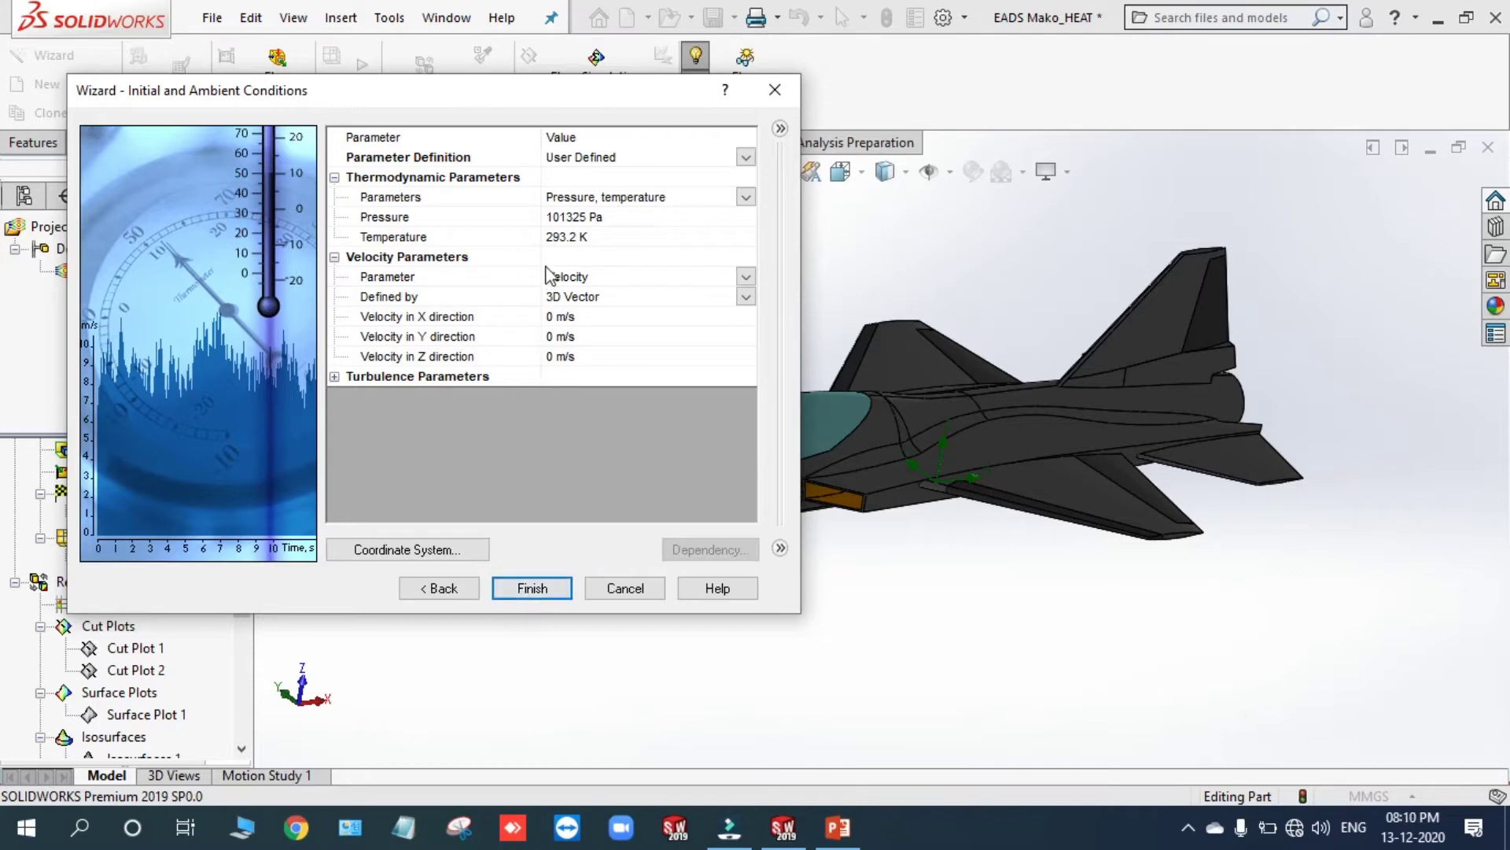
Step: Set the ambient temperature to 373 K in the initial and ambient conditions
left_click(574, 243)
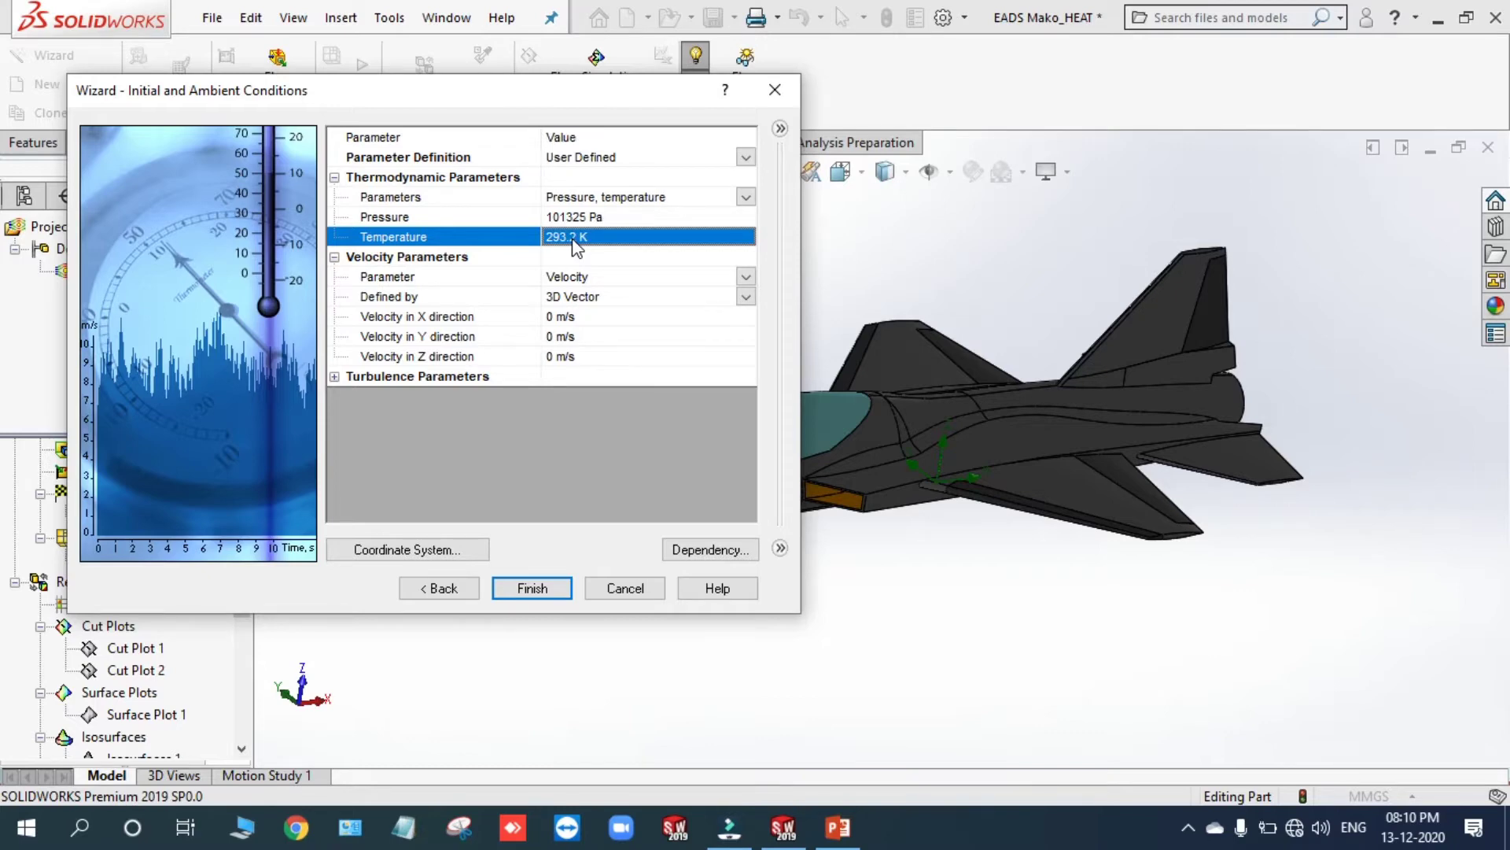
left_click(574, 239)
type("373")
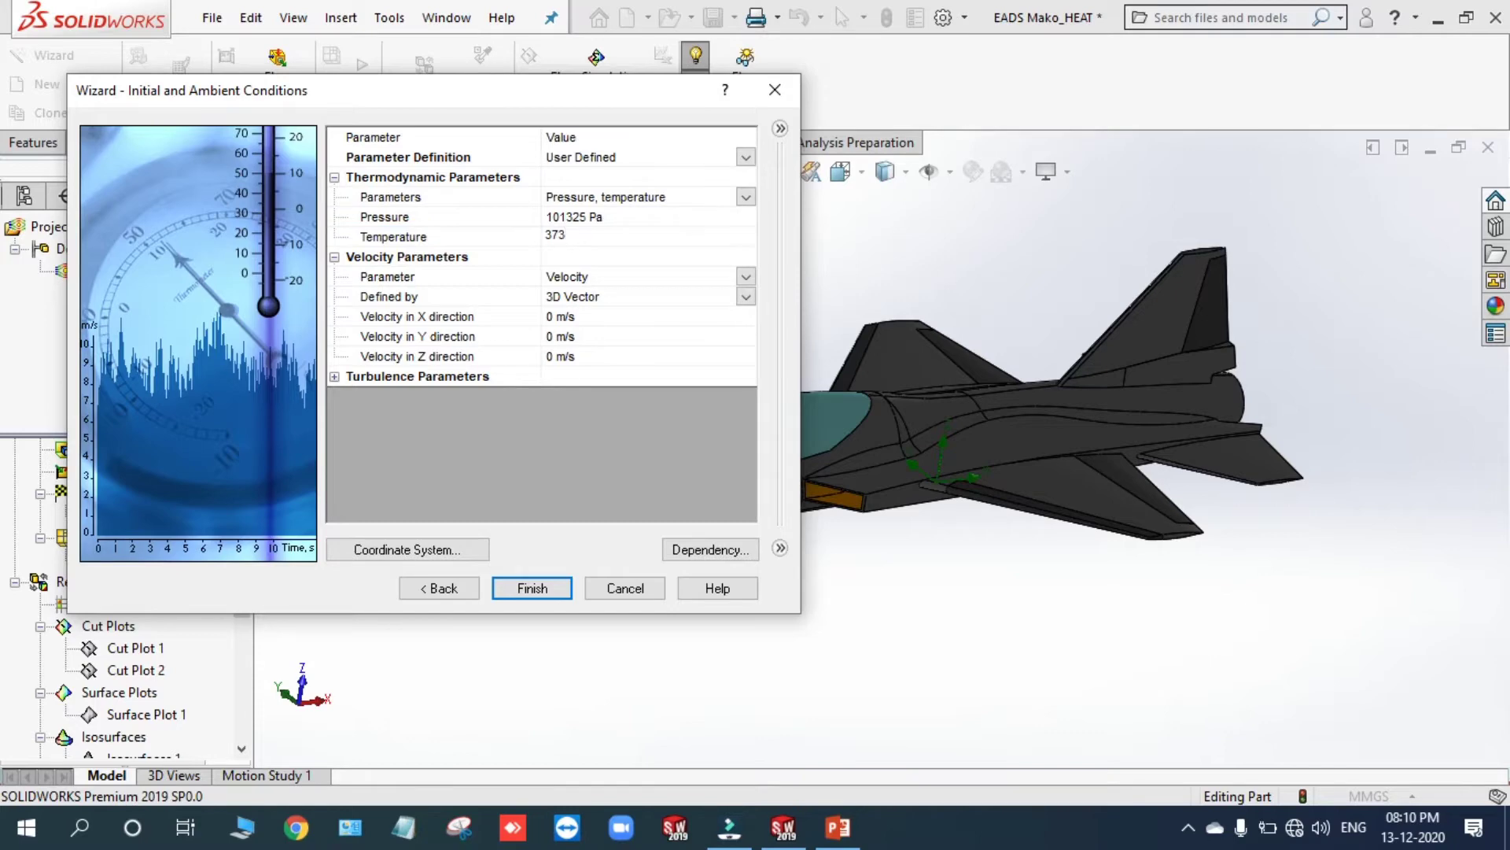
key("Return")
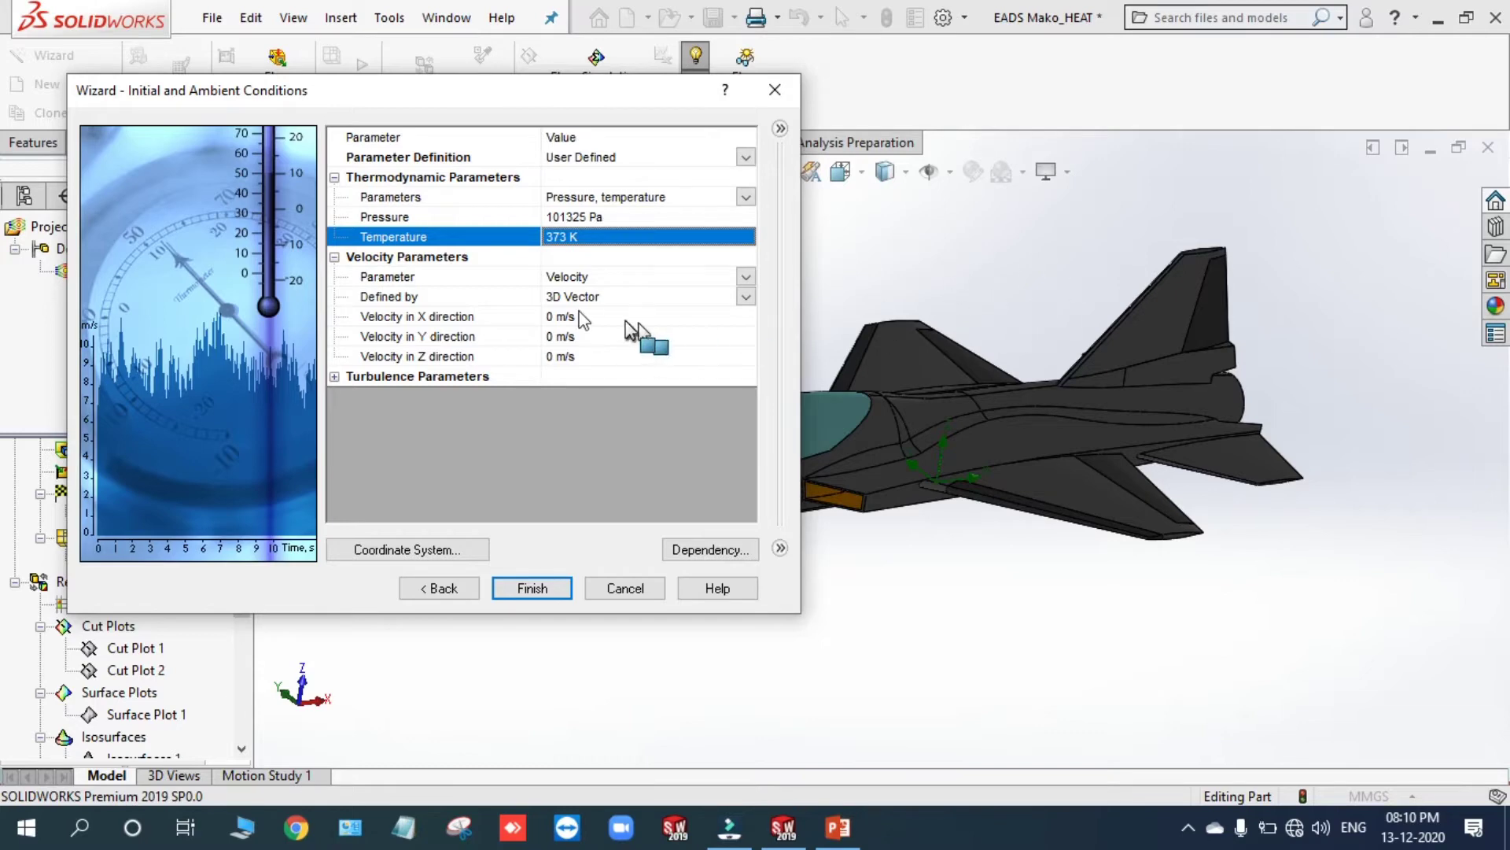
Step: Define the velocity parameters by Mach number and set the Mach number in the X direction to 1.8
left_click(623, 276)
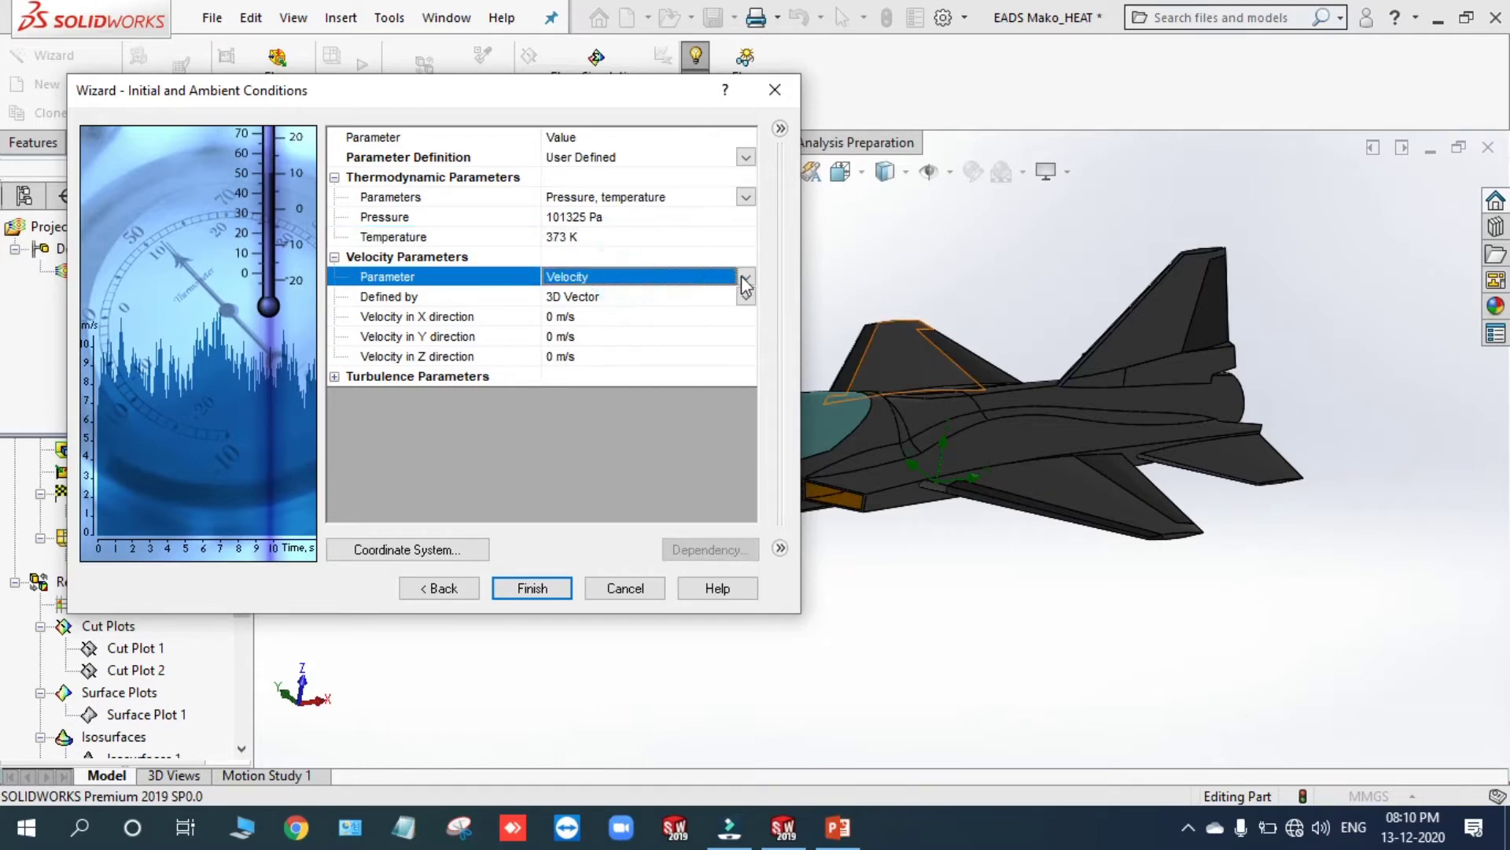
left_click(744, 276)
left_click(713, 308)
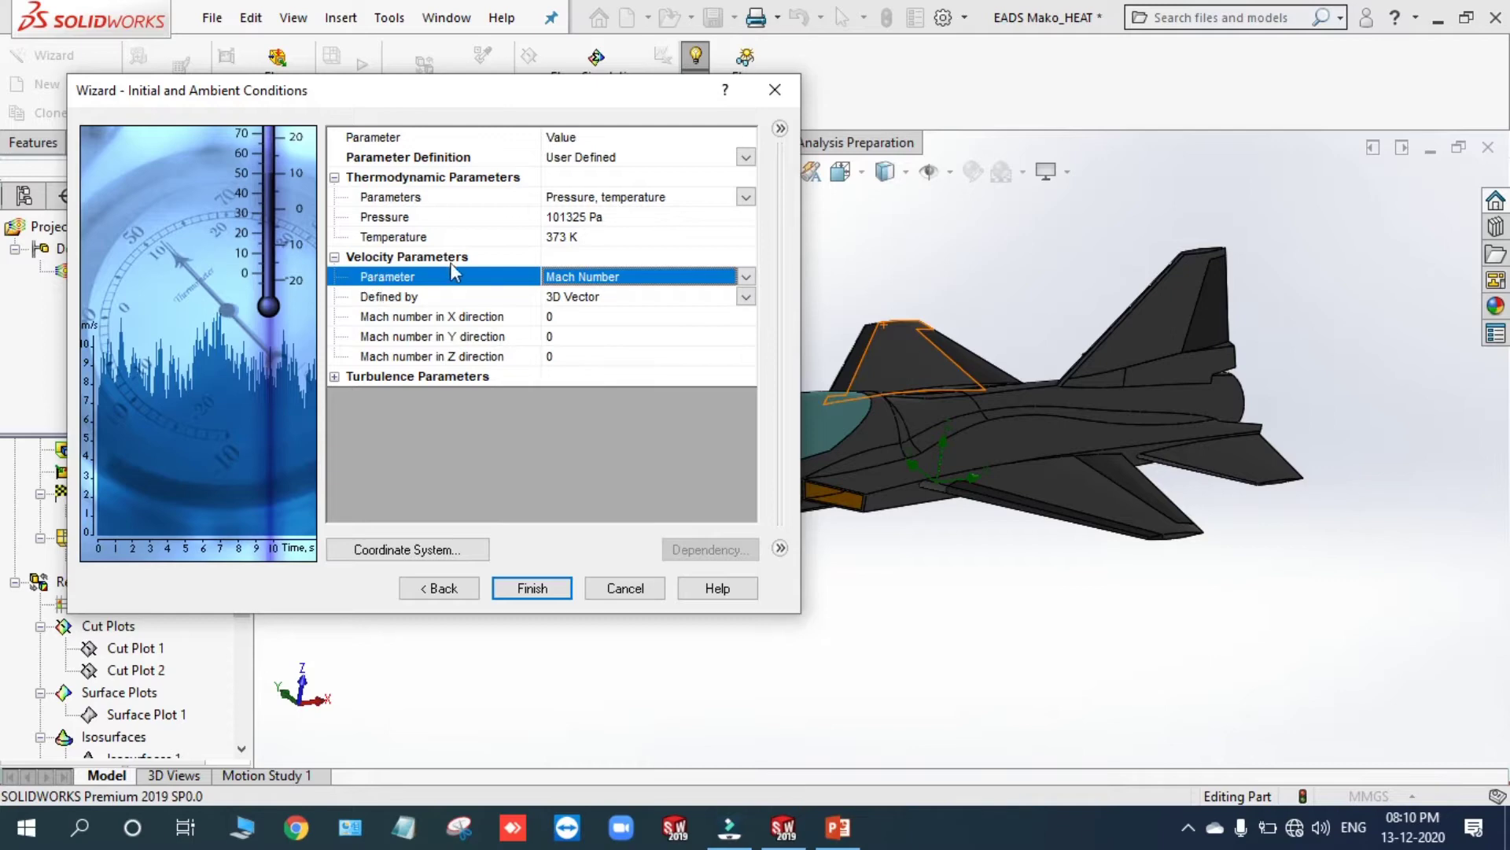
left_click(596, 319)
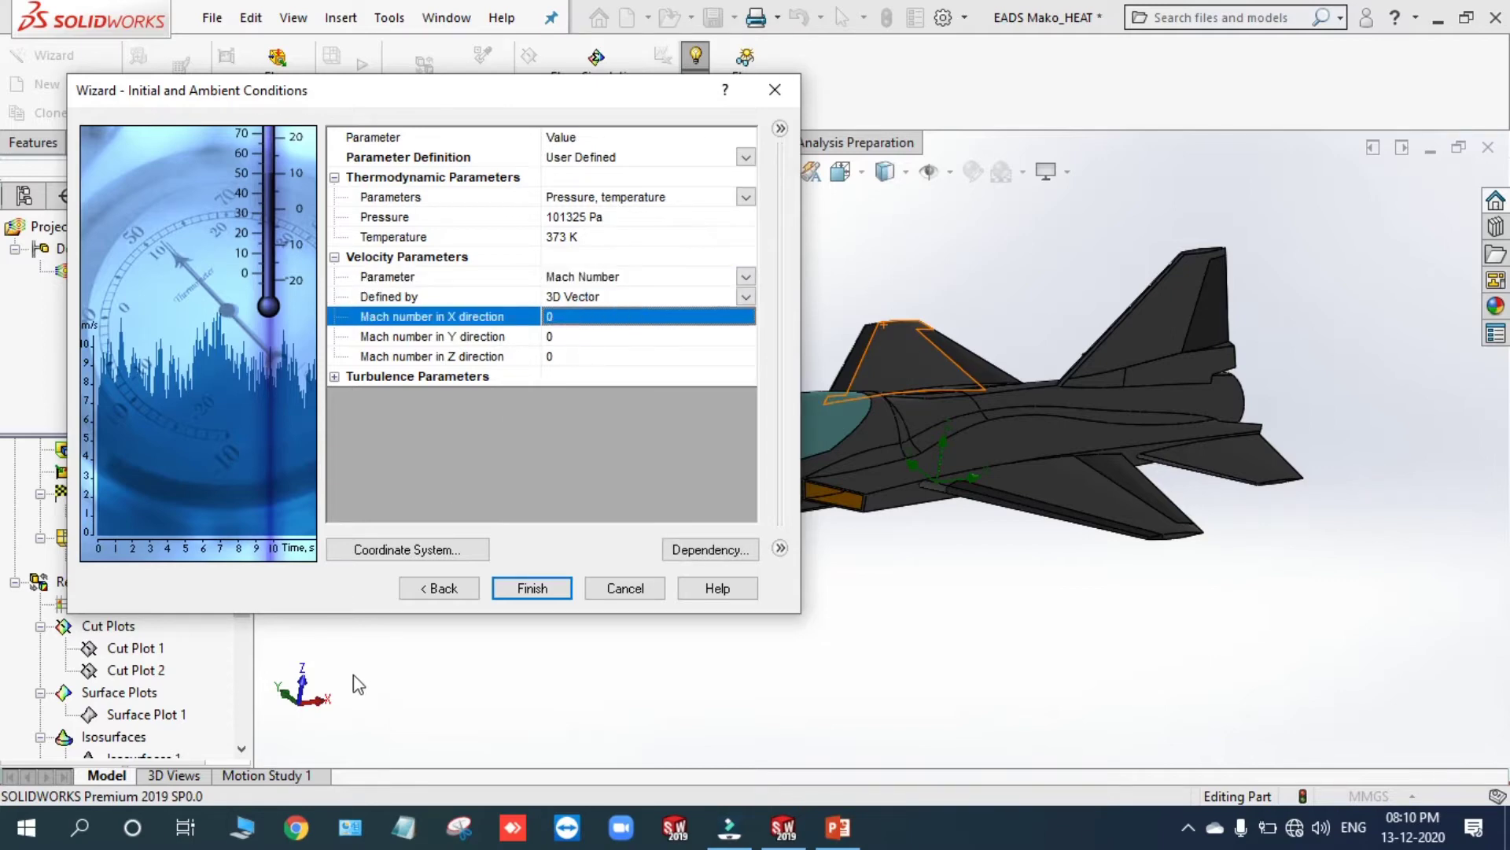
left_click(563, 318)
type("1.8")
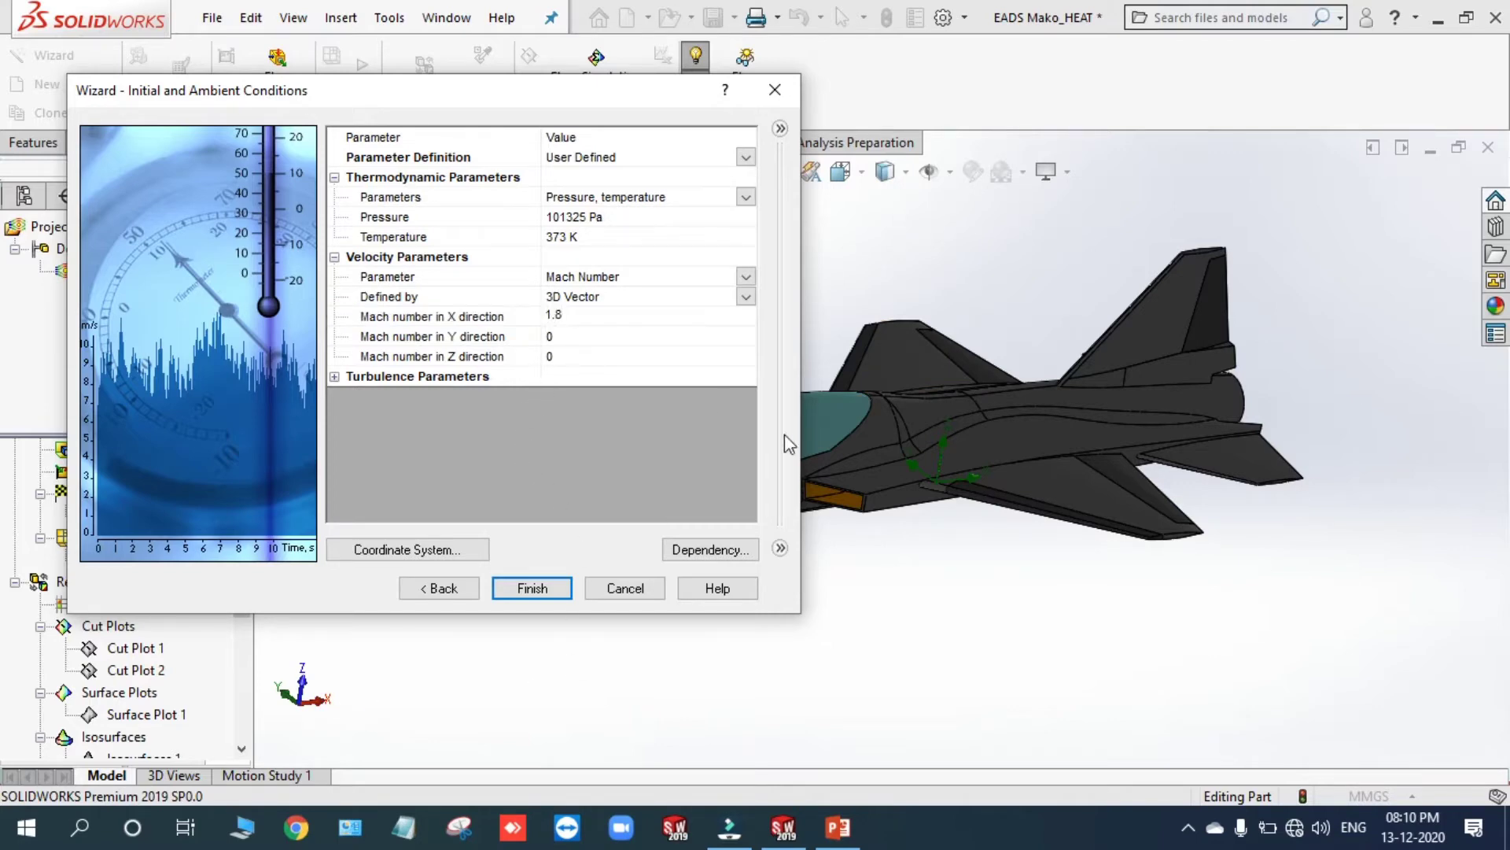
left_click(554, 451)
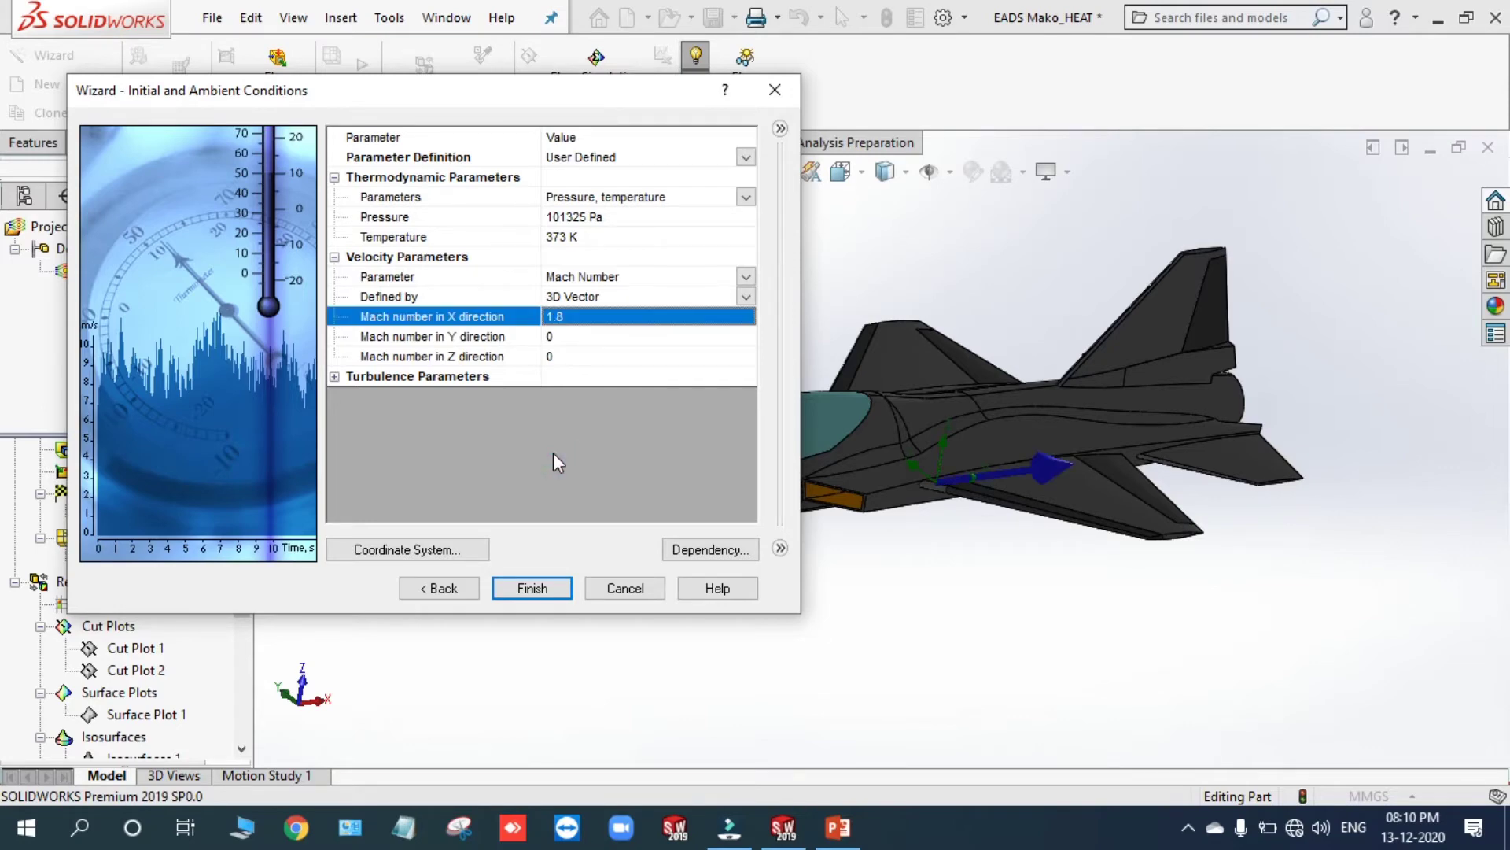
Step: Set the turbulence intensity to 1 % and finish creating the flow simulation project
left_click(335, 376)
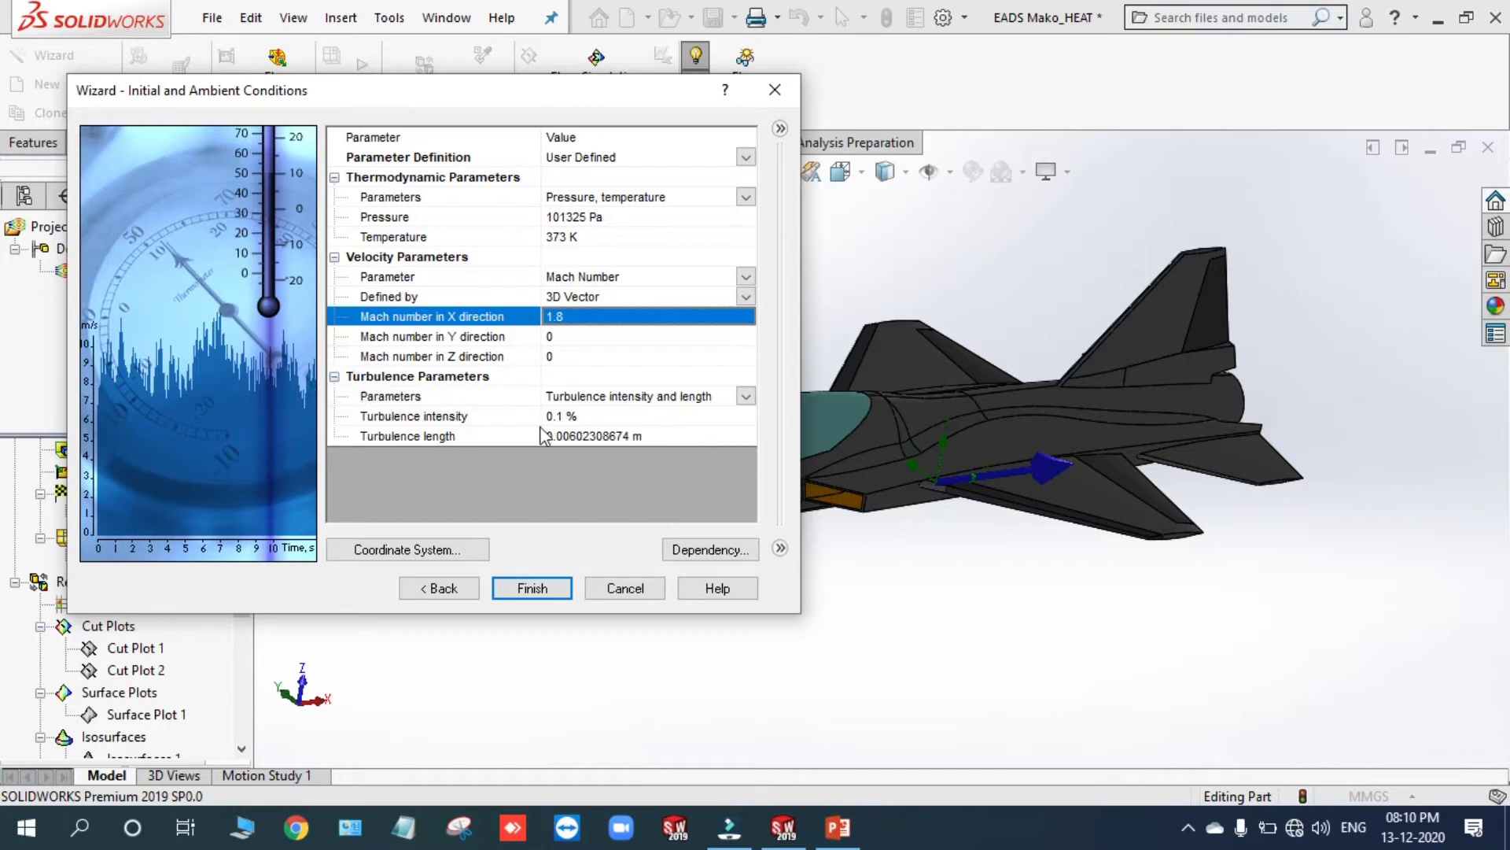
left_click(583, 414)
type("1")
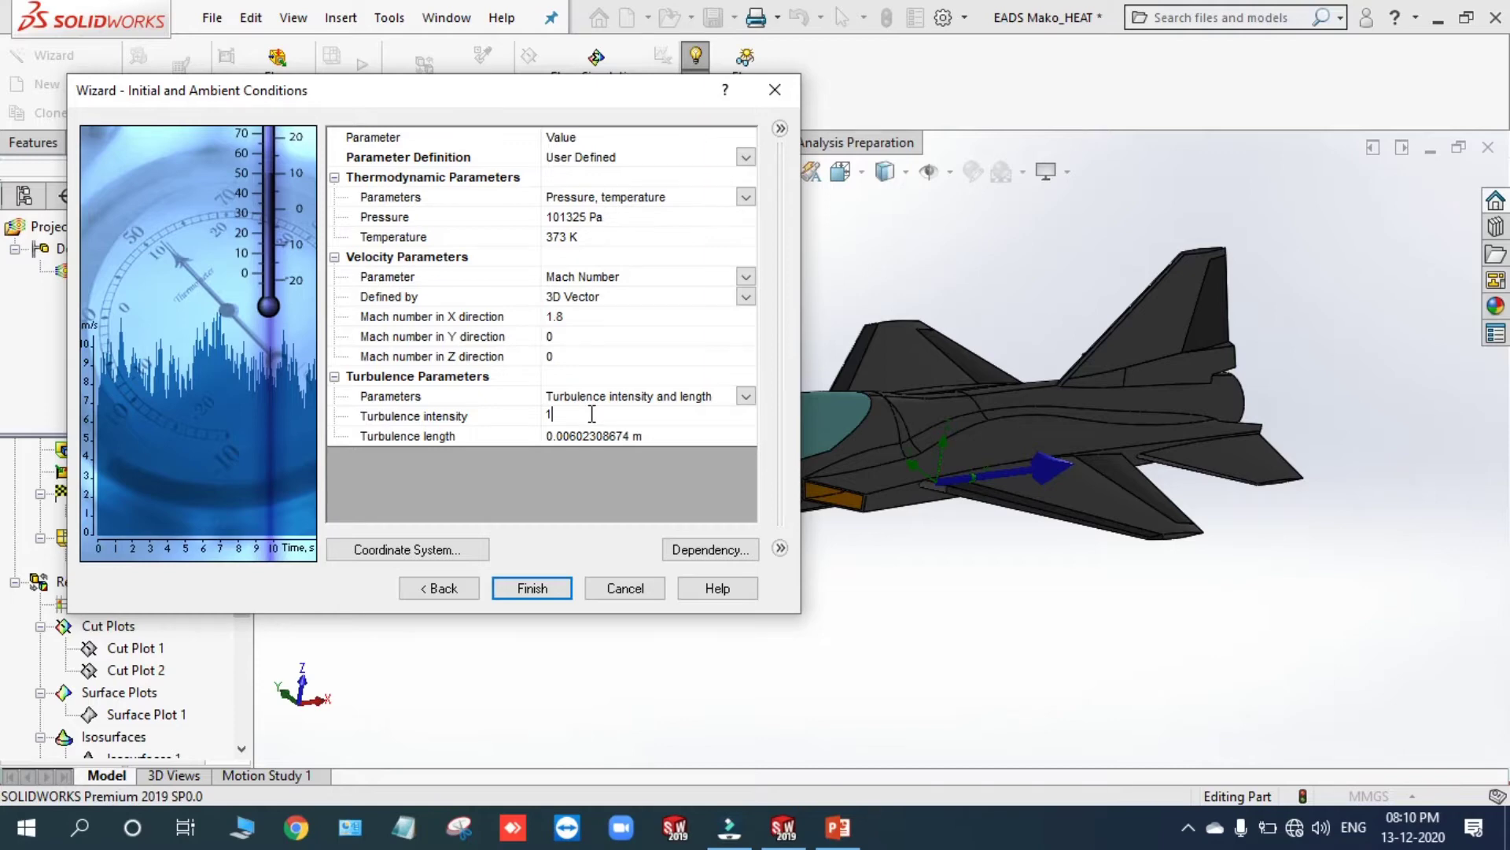
left_click(554, 588)
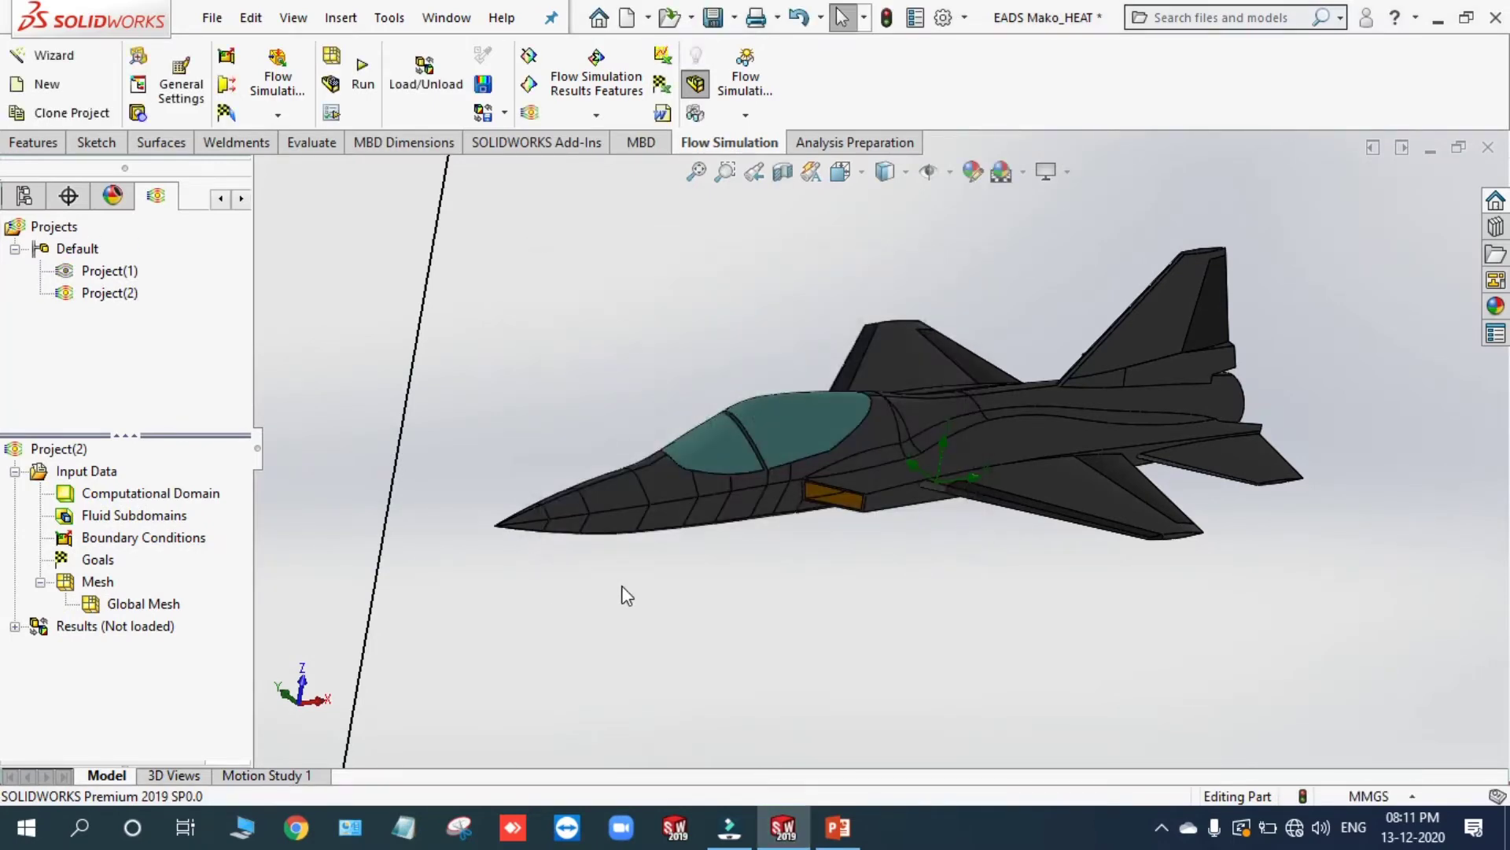
Step: Edit the computational domain and shrink it in Y to about 918 mm maximum and -945 mm minimum
scroll(629, 585, "up", 14)
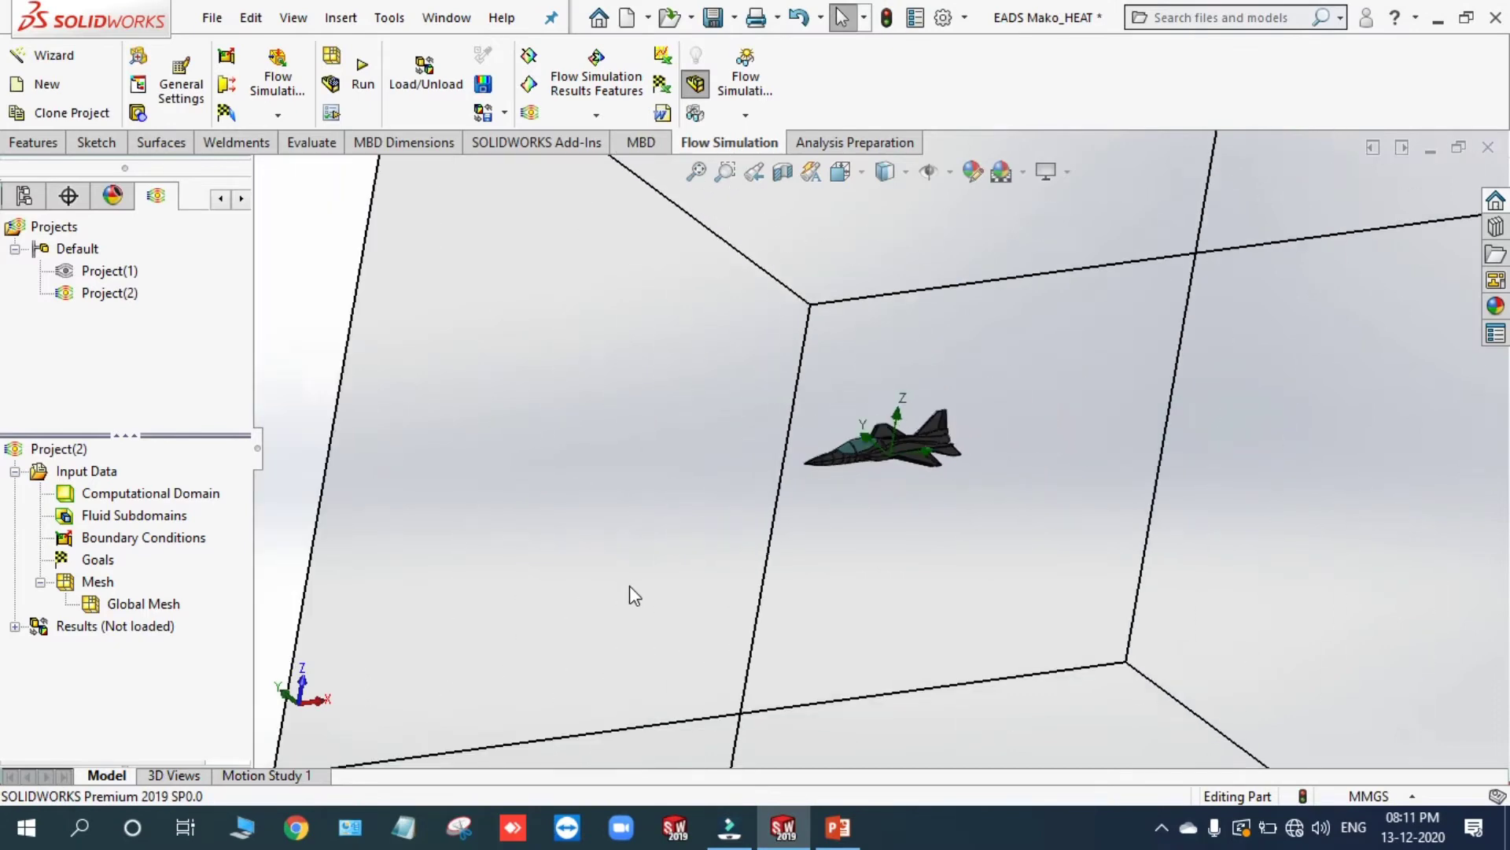
middle_click_drag(629, 565, 676, 574)
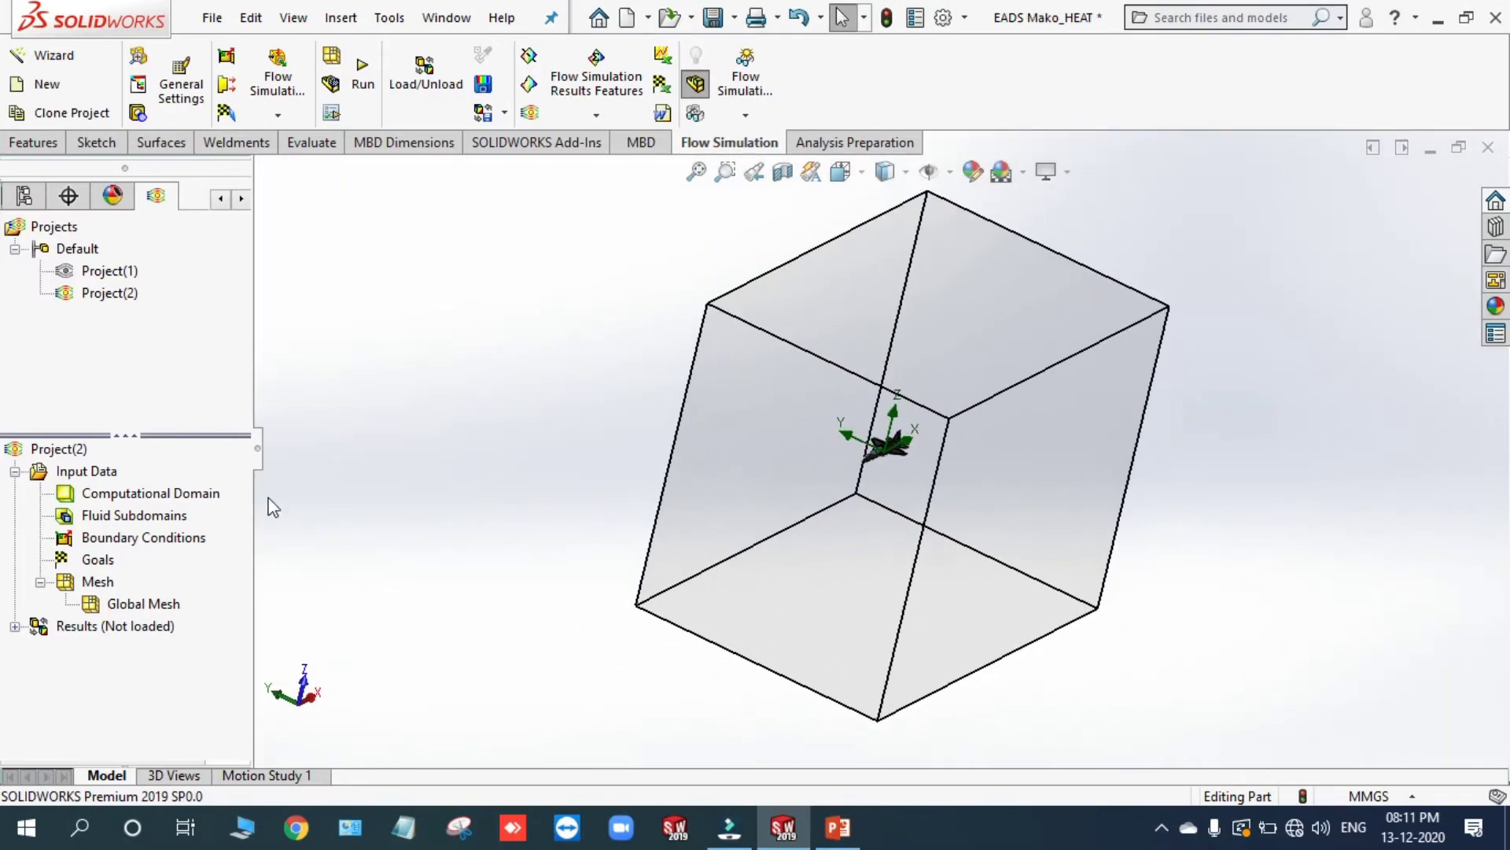
left_click(192, 496)
right_click(190, 498)
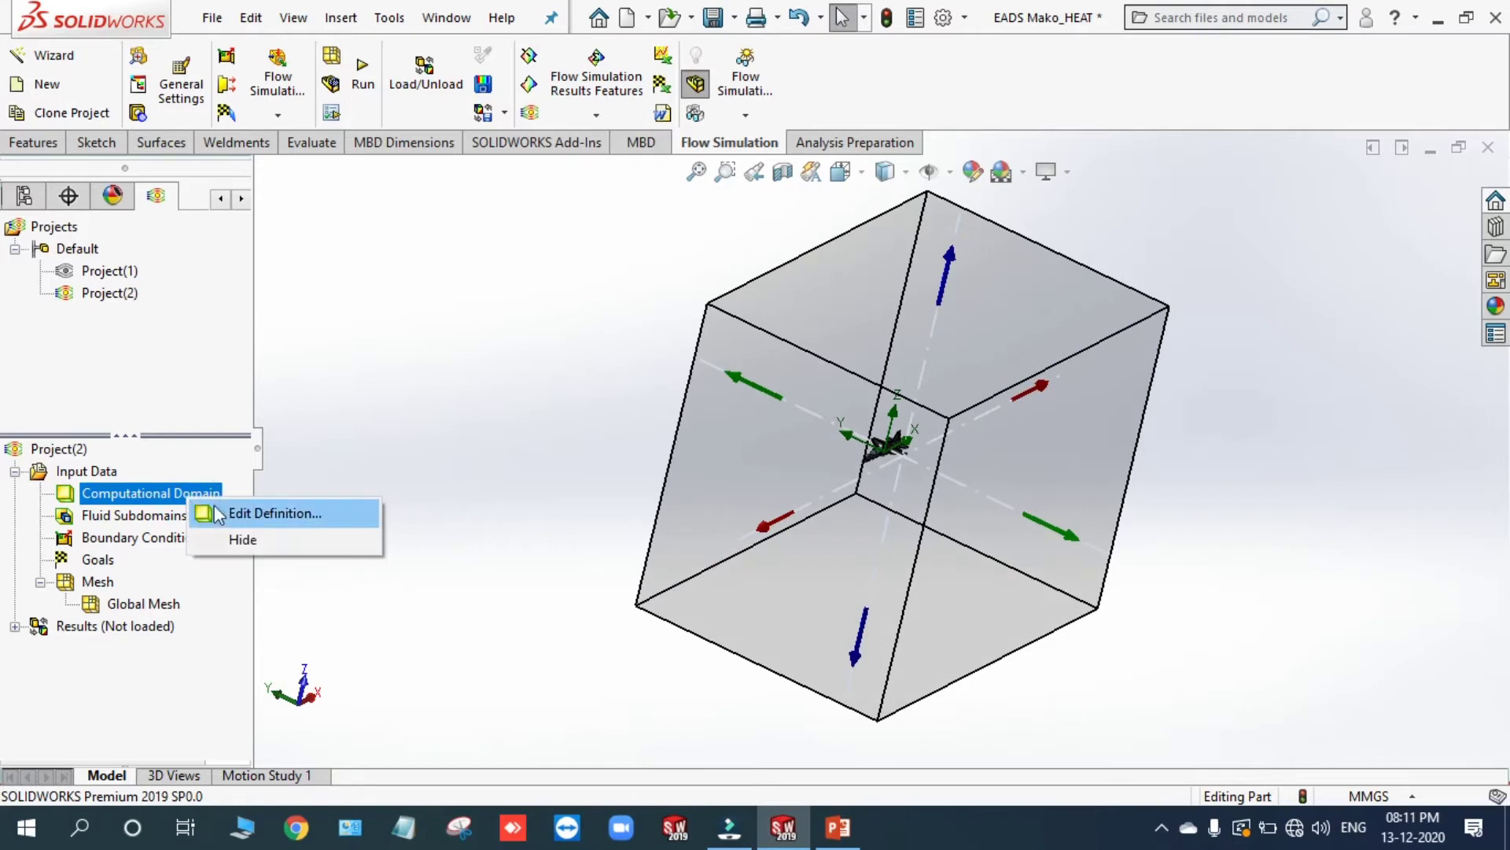
left_click(236, 513)
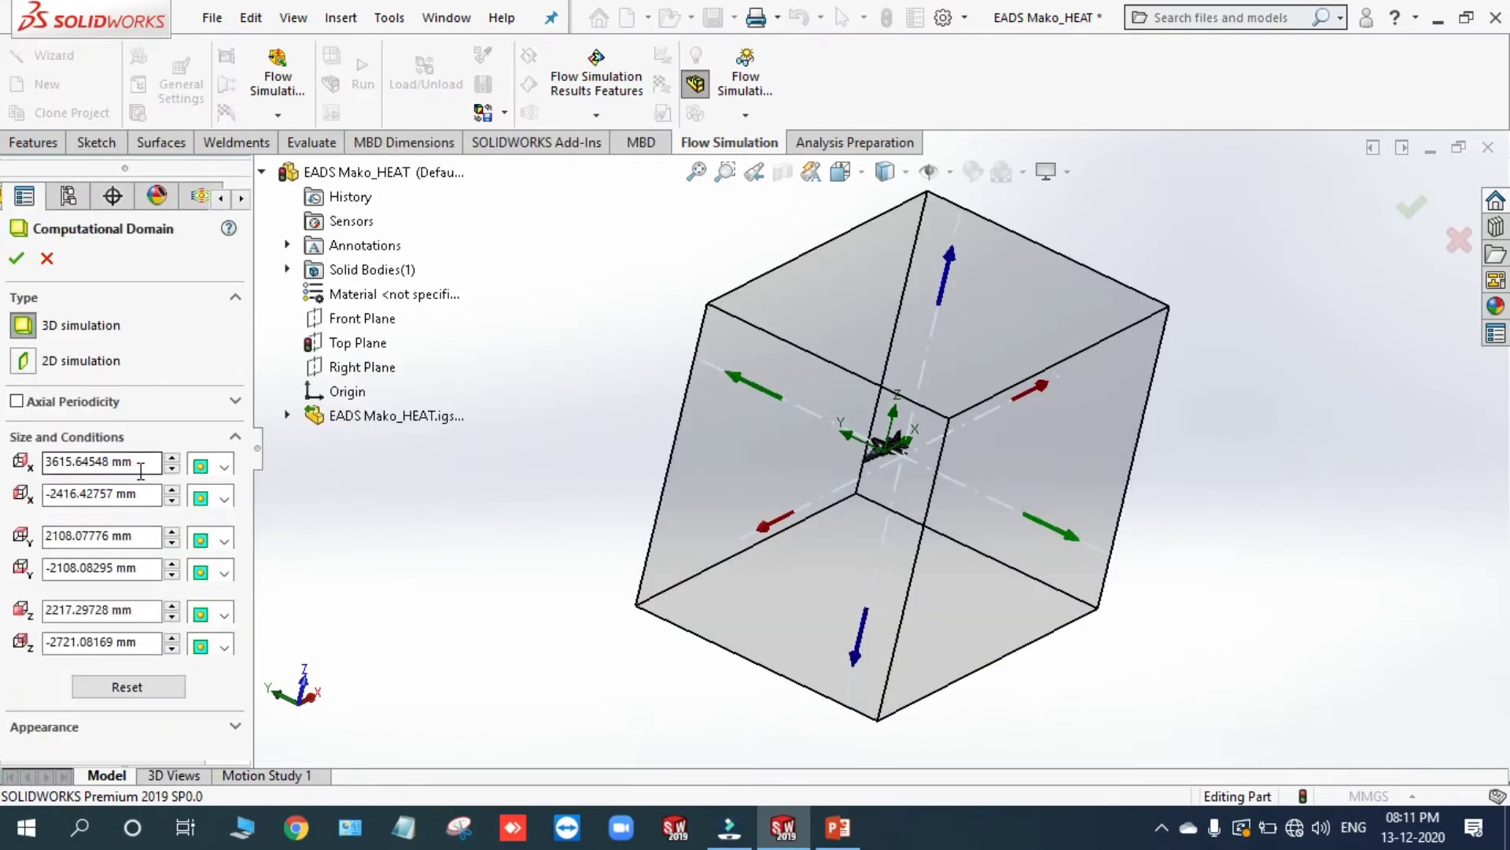
left_click(140, 469)
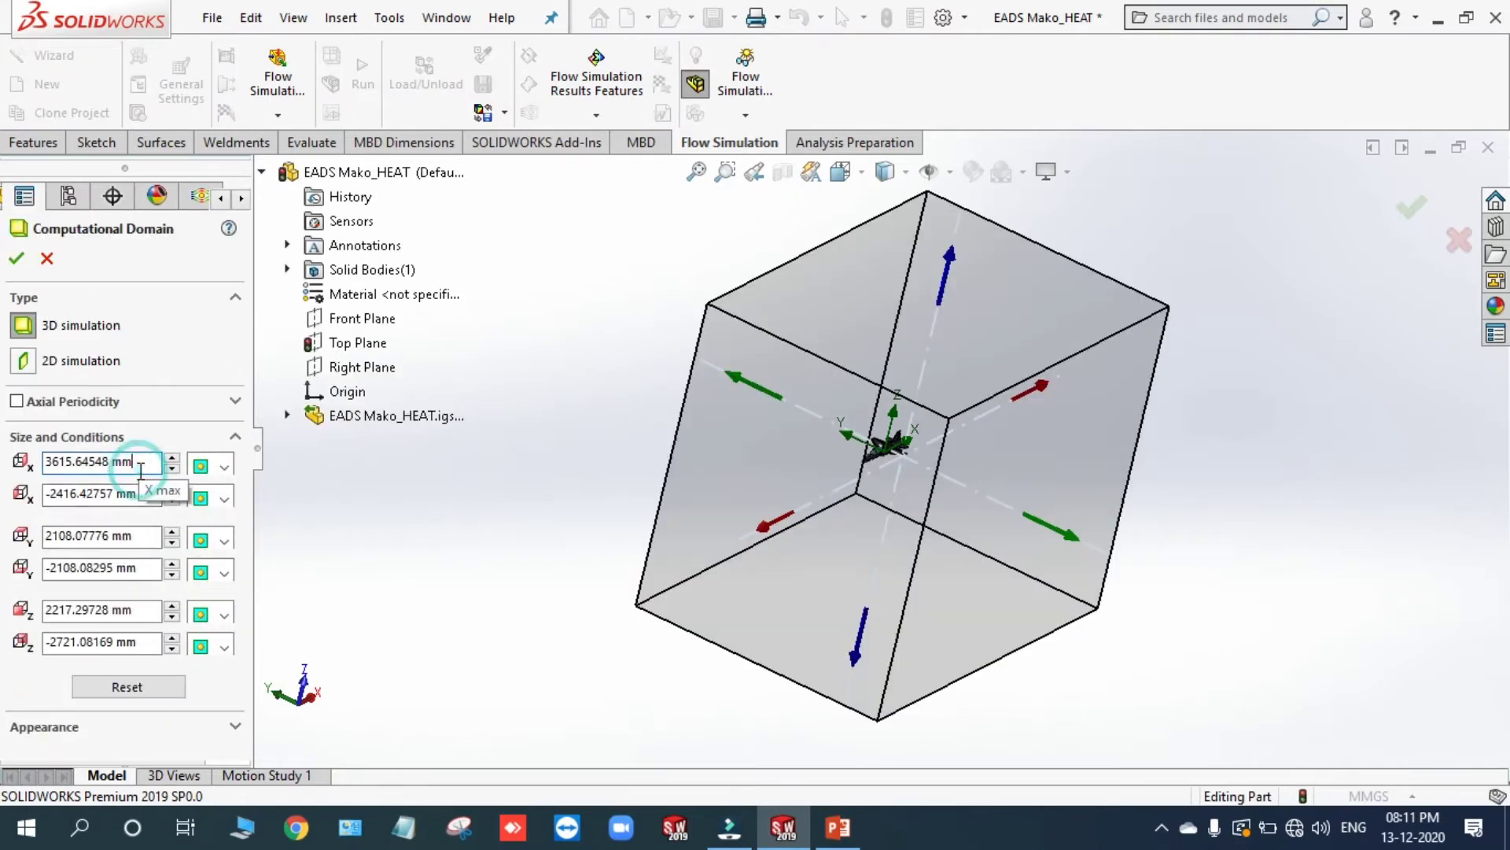
left_click(534, 512)
left_click_drag(1070, 534, 996, 510)
left_click_drag(751, 384, 801, 409)
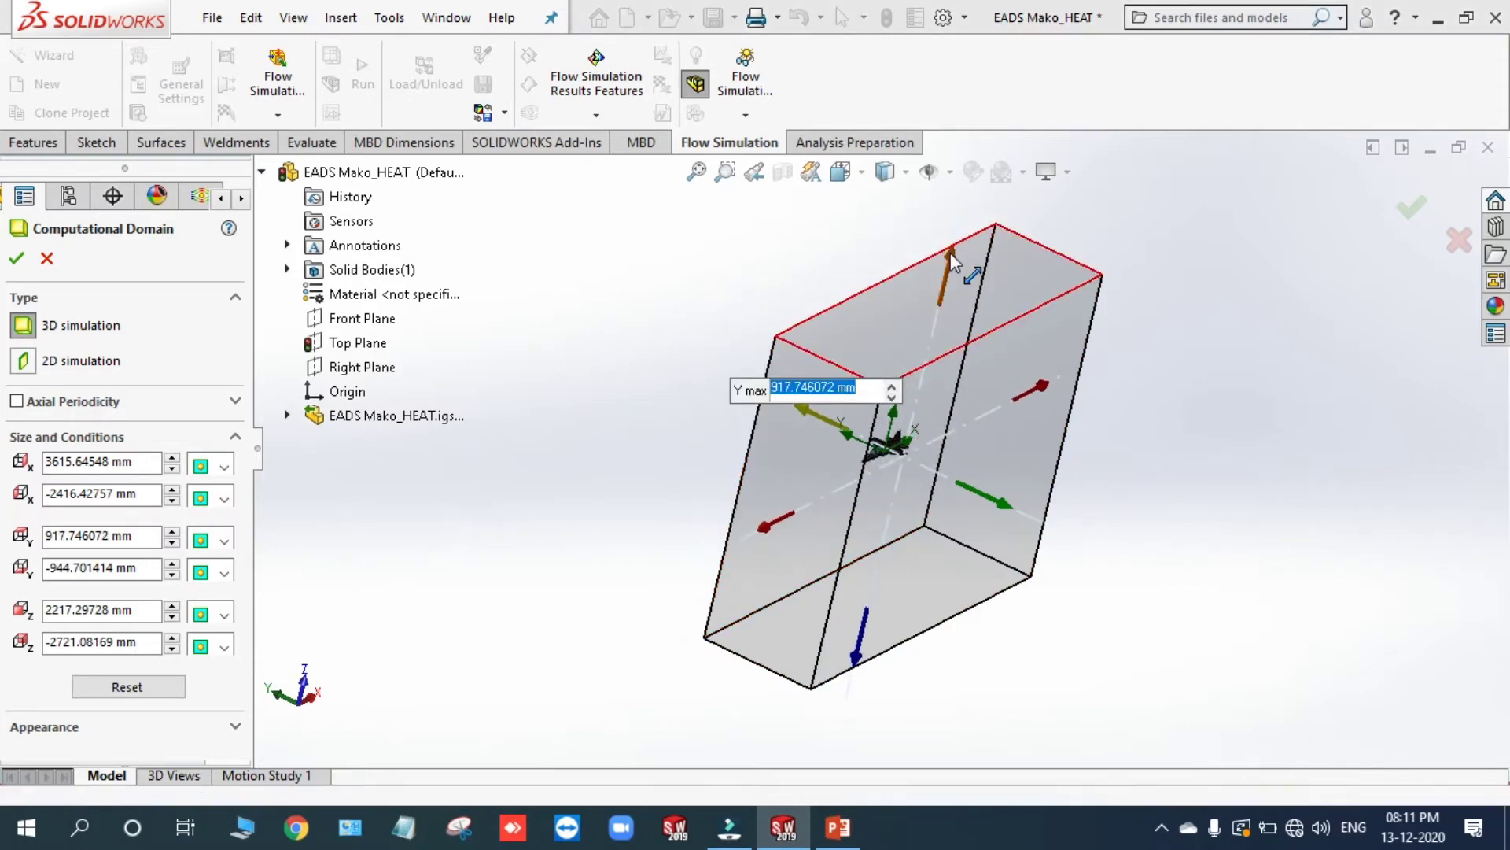
Step: Shrink the computational domain in Z to about 960 mm maximum and -1350 mm minimum, and accept the domain
left_click_drag(950, 252, 944, 334)
left_click_drag(865, 661, 197, 394)
left_click(16, 257)
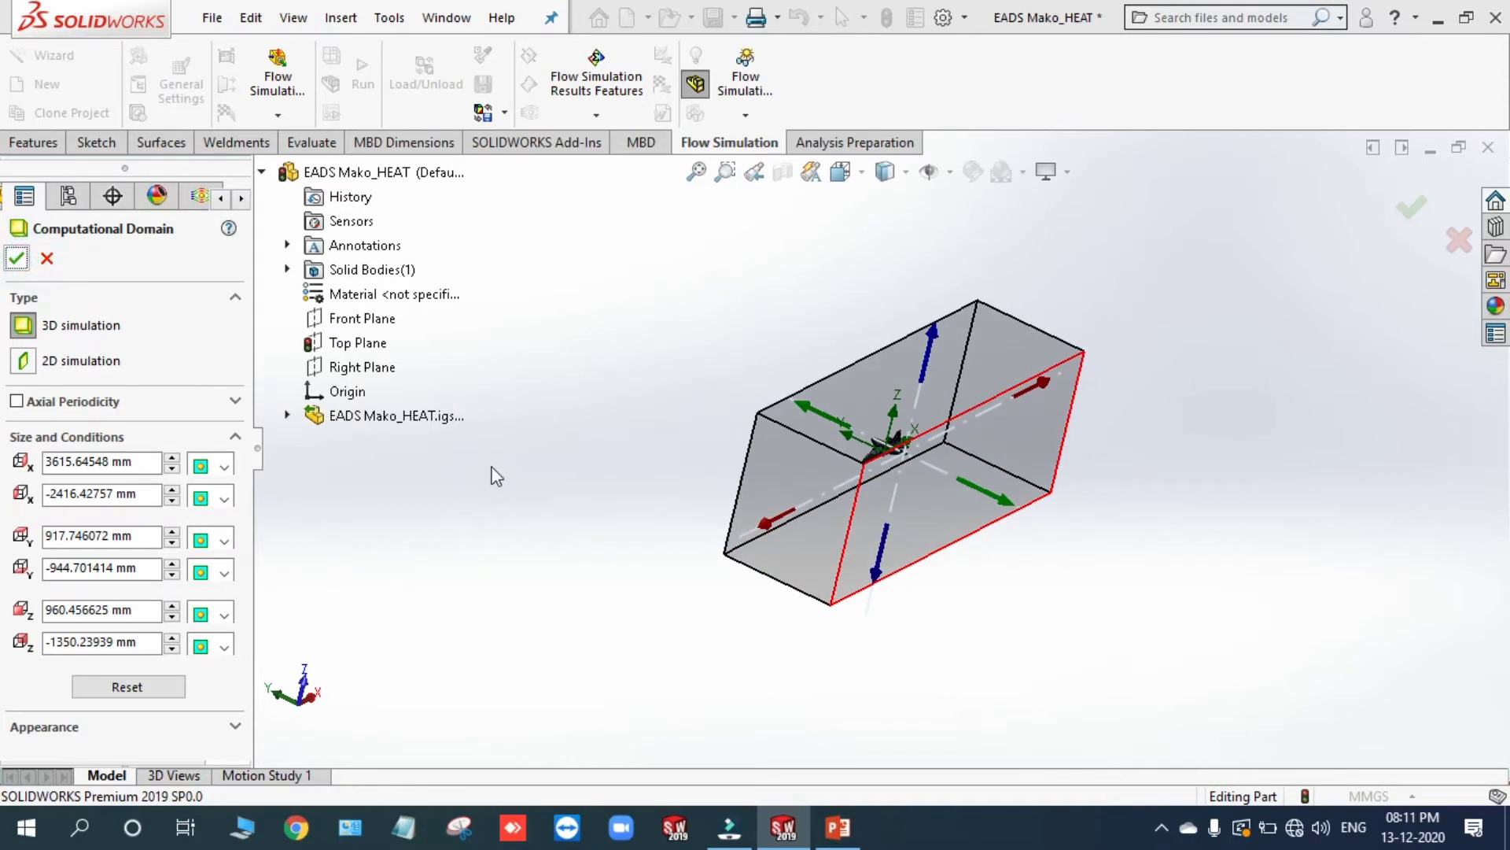
Step: Hide the computational domain around the aircraft
right_click(168, 489)
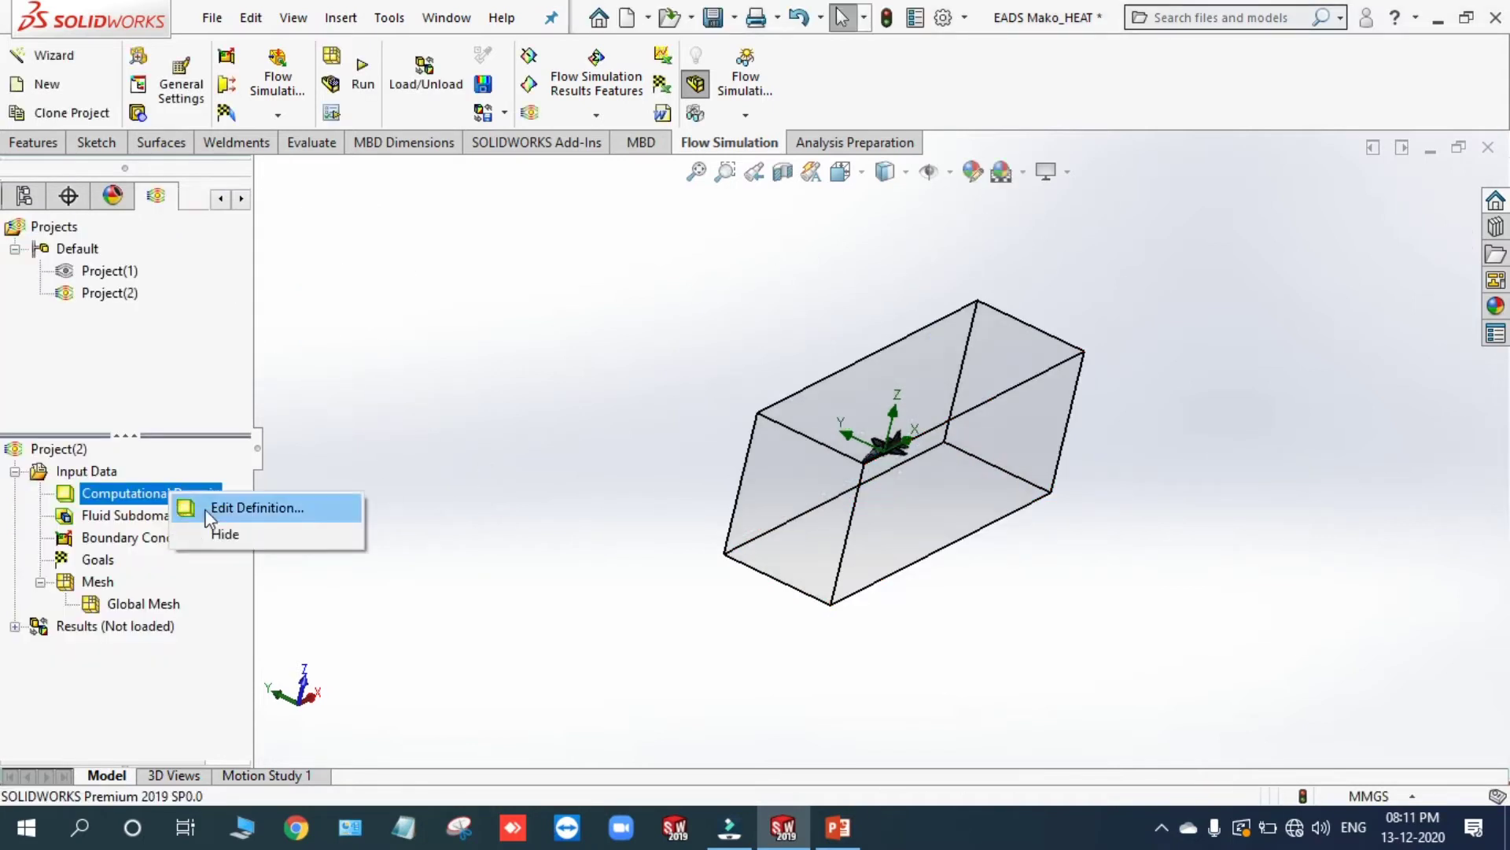
left_click(220, 530)
scroll(726, 437, "down", 10)
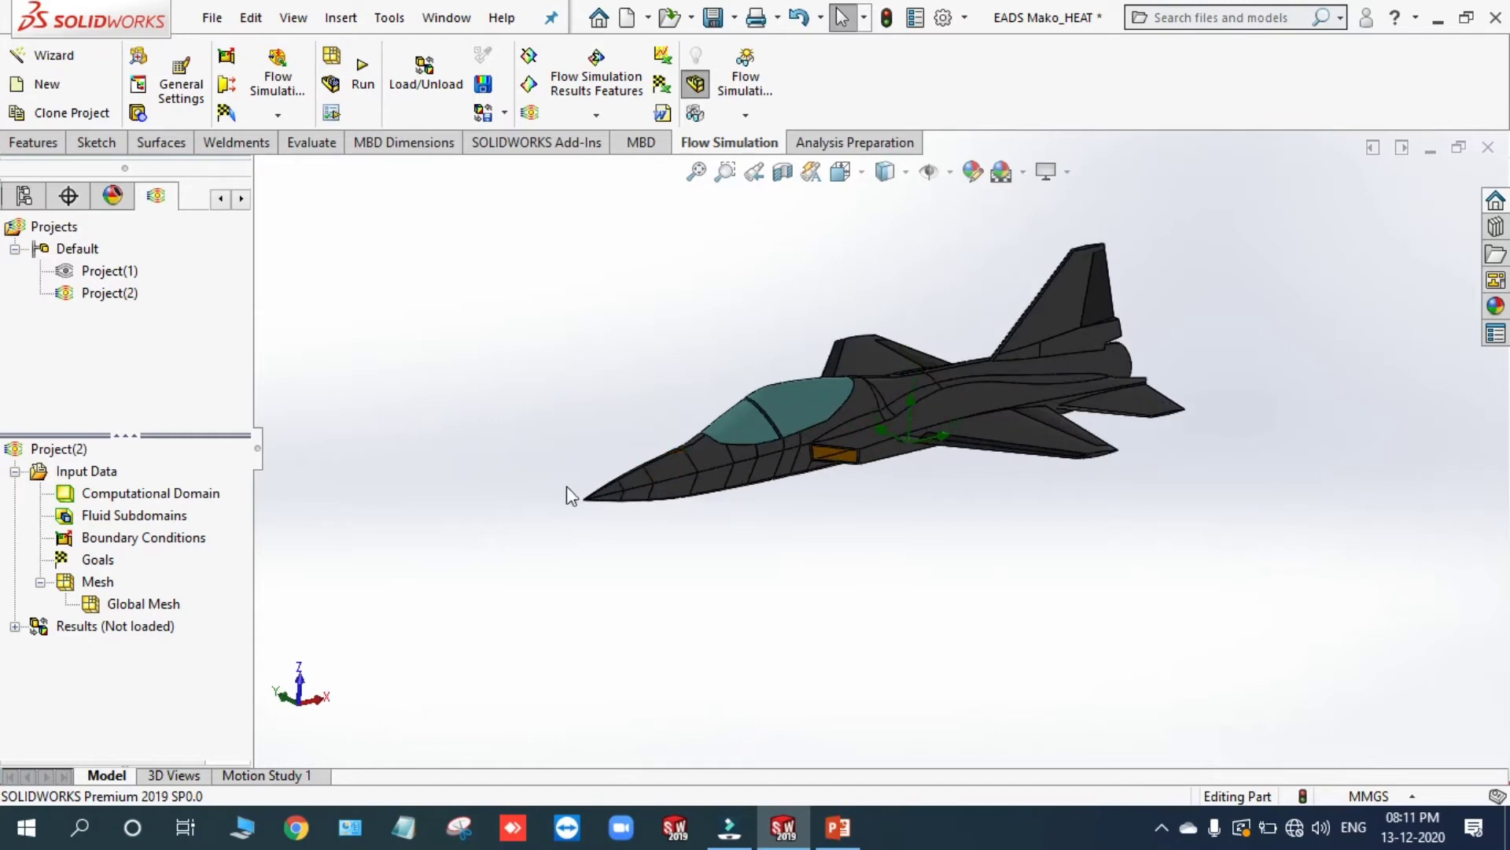
Step: Insert a global goal for Force (X) in Project(2)
left_click(97, 560)
right_click(98, 561)
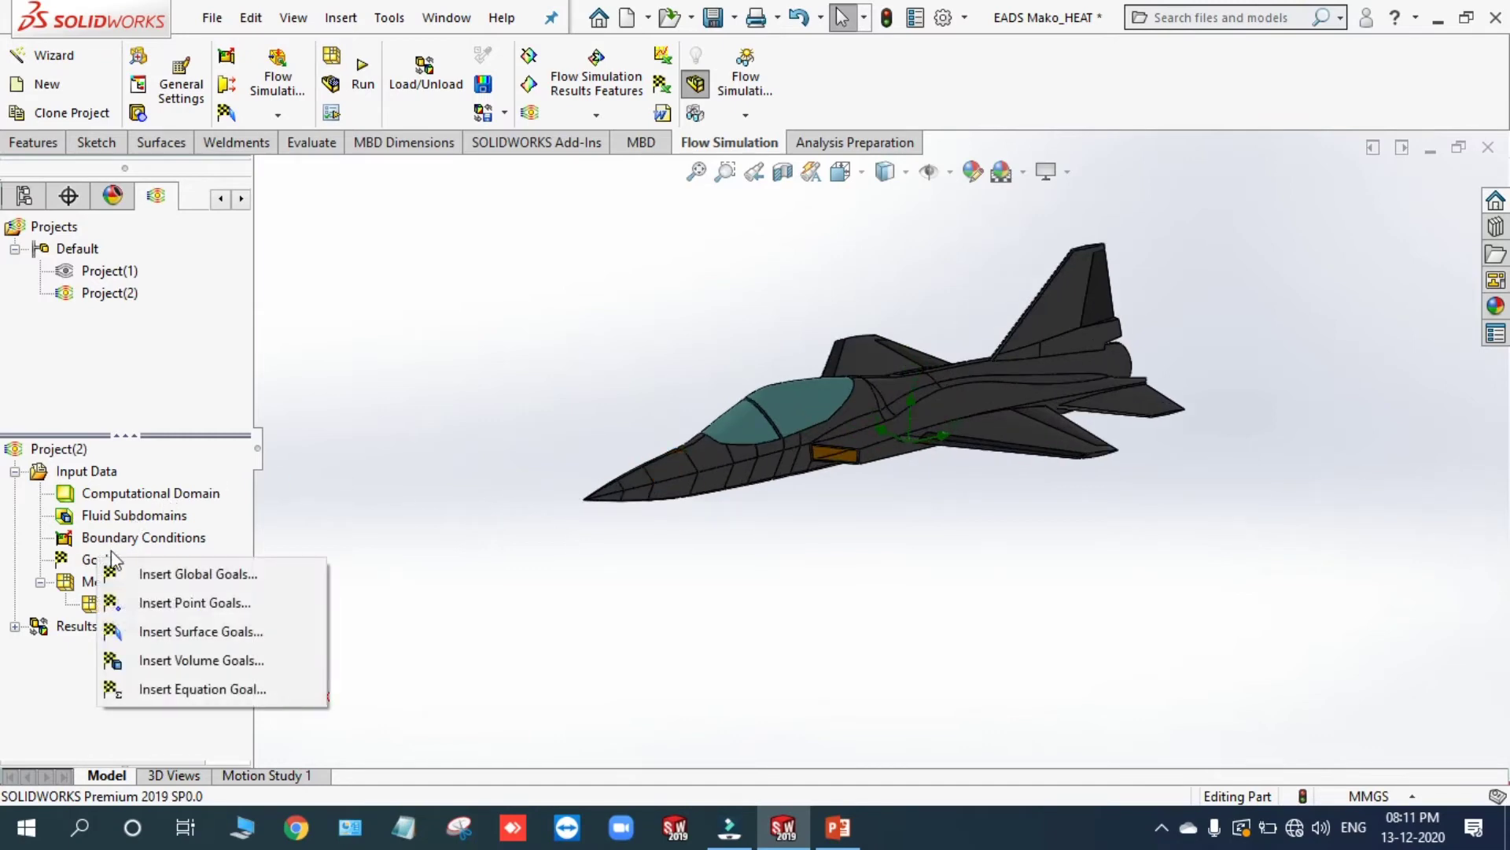
left_click(176, 579)
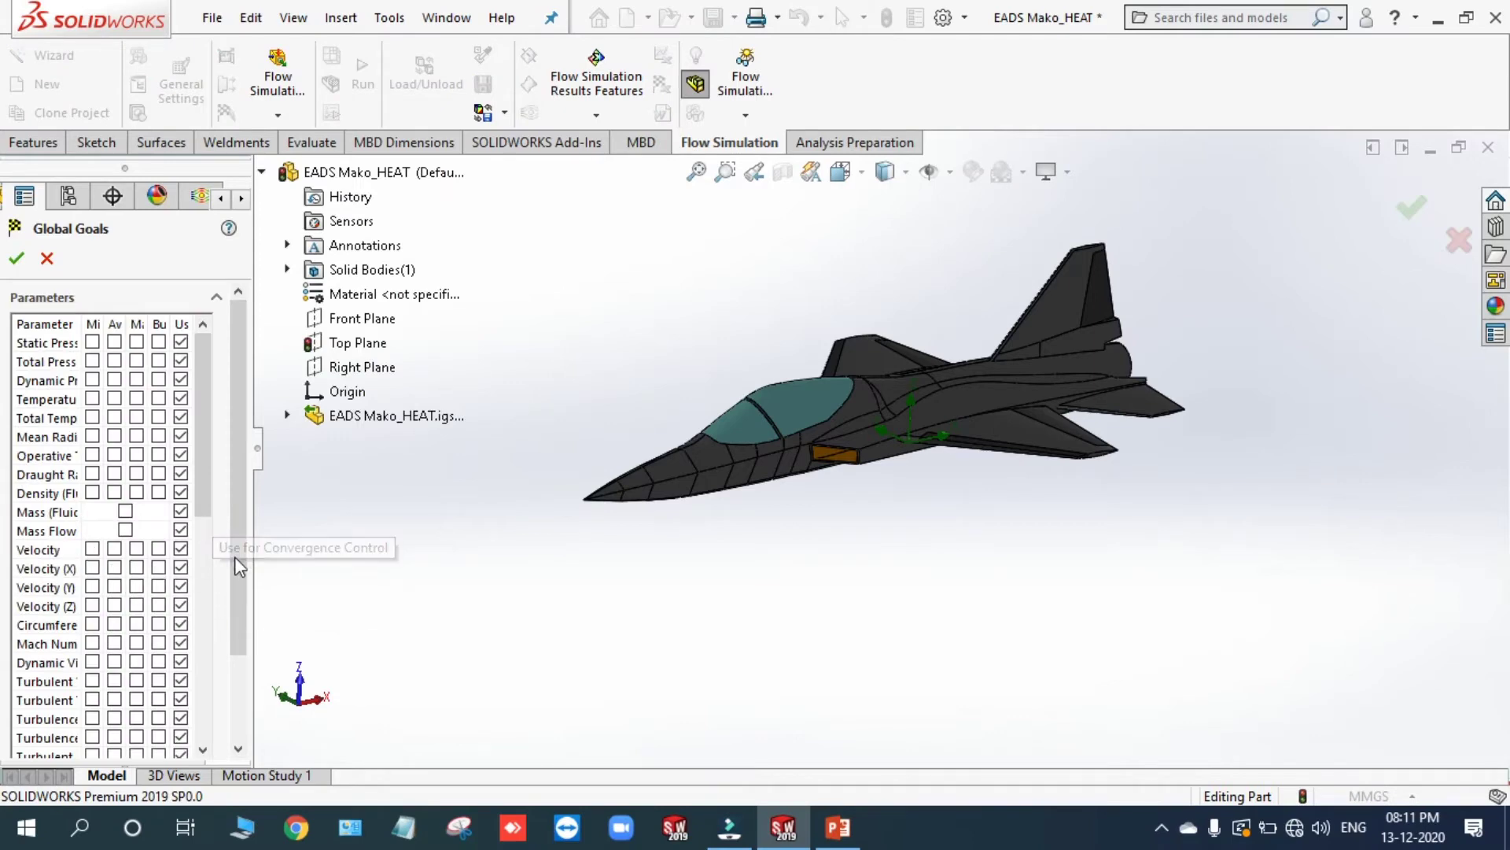
scroll(234, 555, "down", 3)
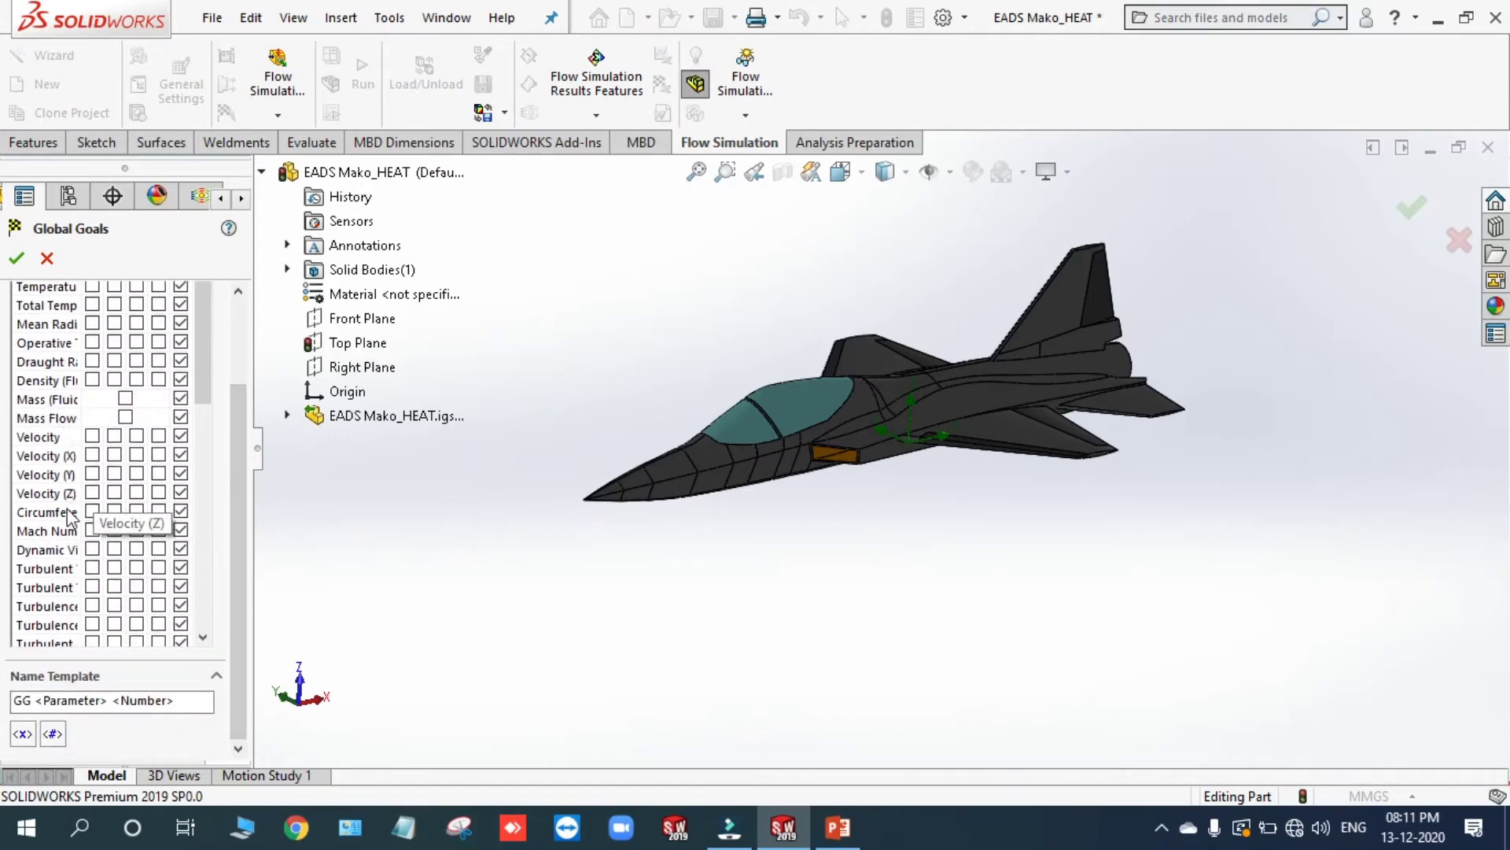
scroll(12, 578, "down", 6)
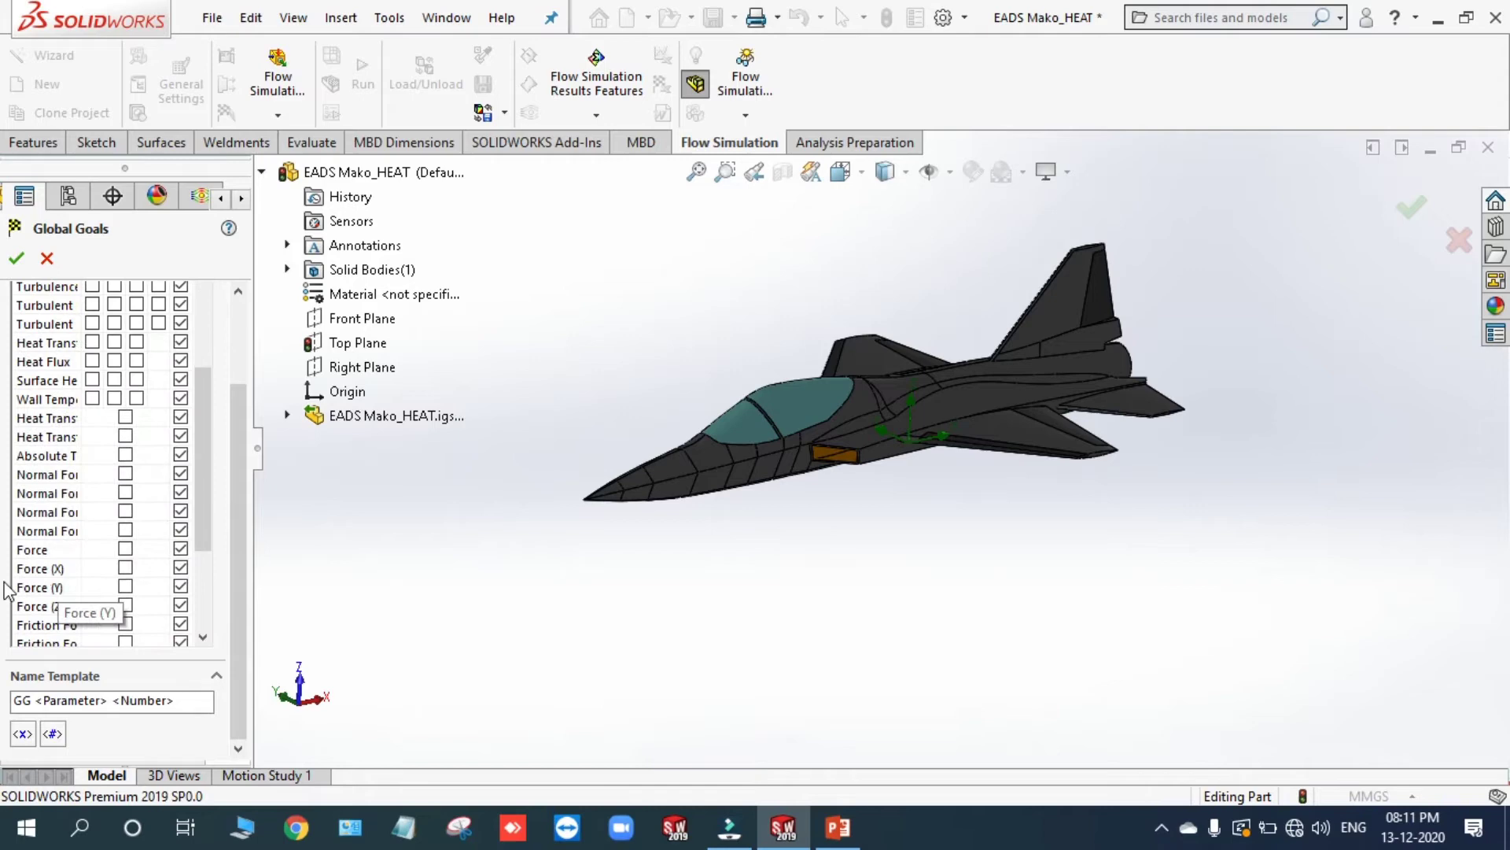
left_click(125, 567)
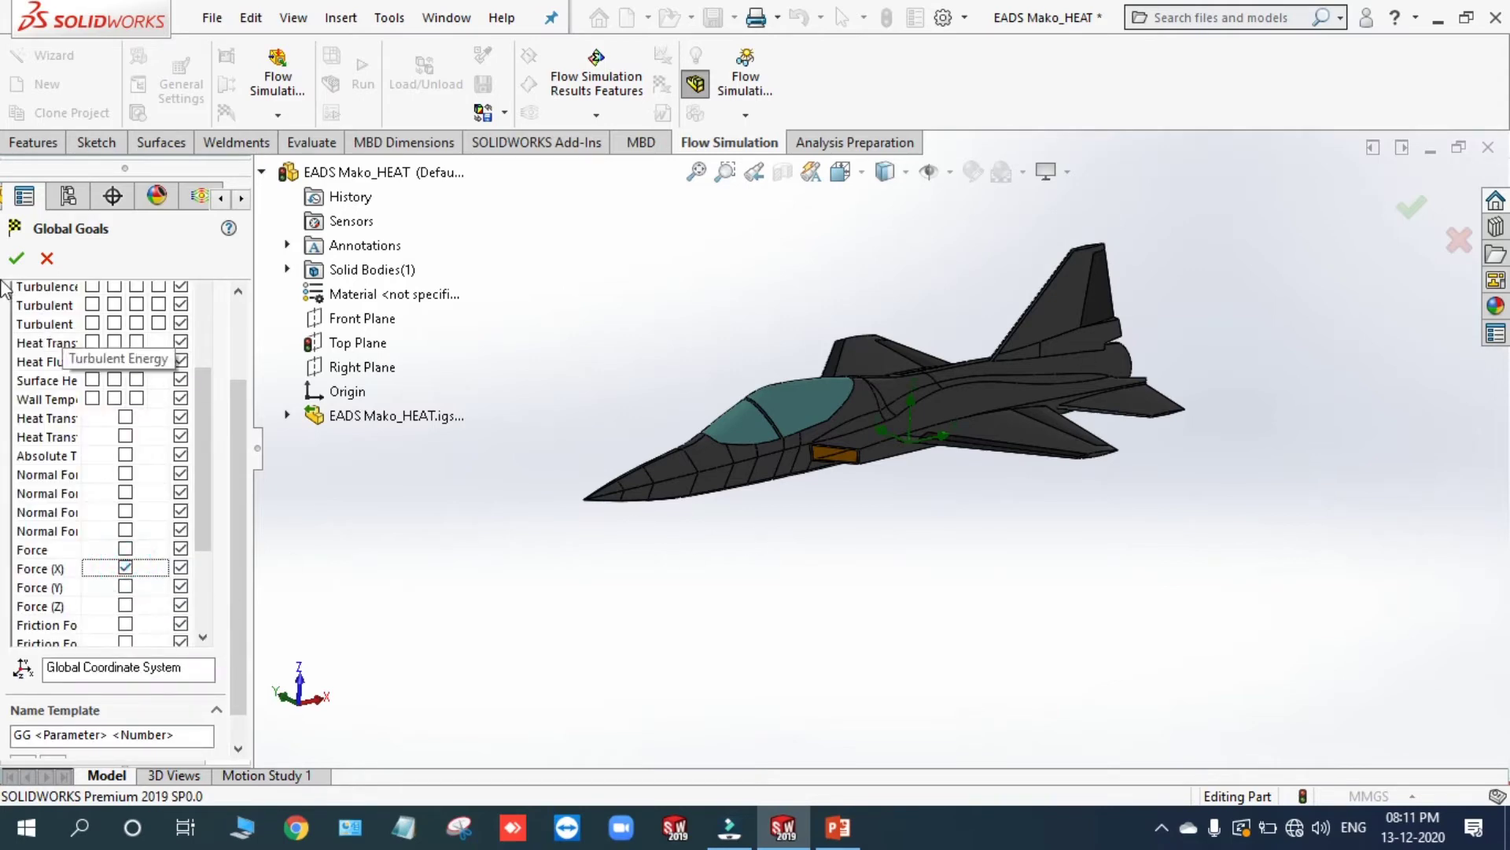
left_click(17, 258)
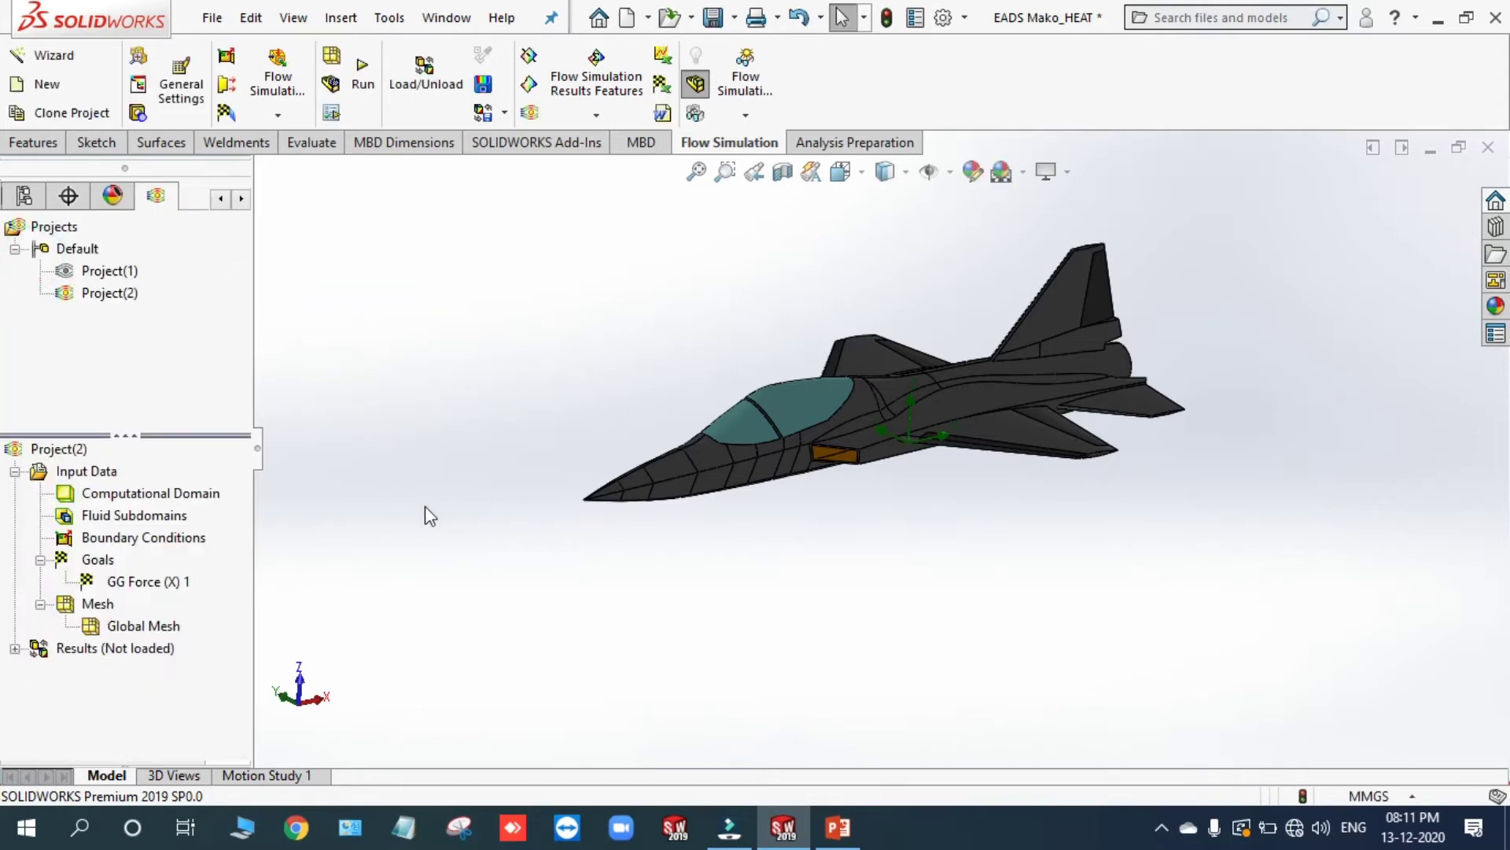
Step: Examine the equation goal editor and the drag coefficient formula on the Sonic Flow slide in PowerPoint, without creating the goal
right_click(95, 561)
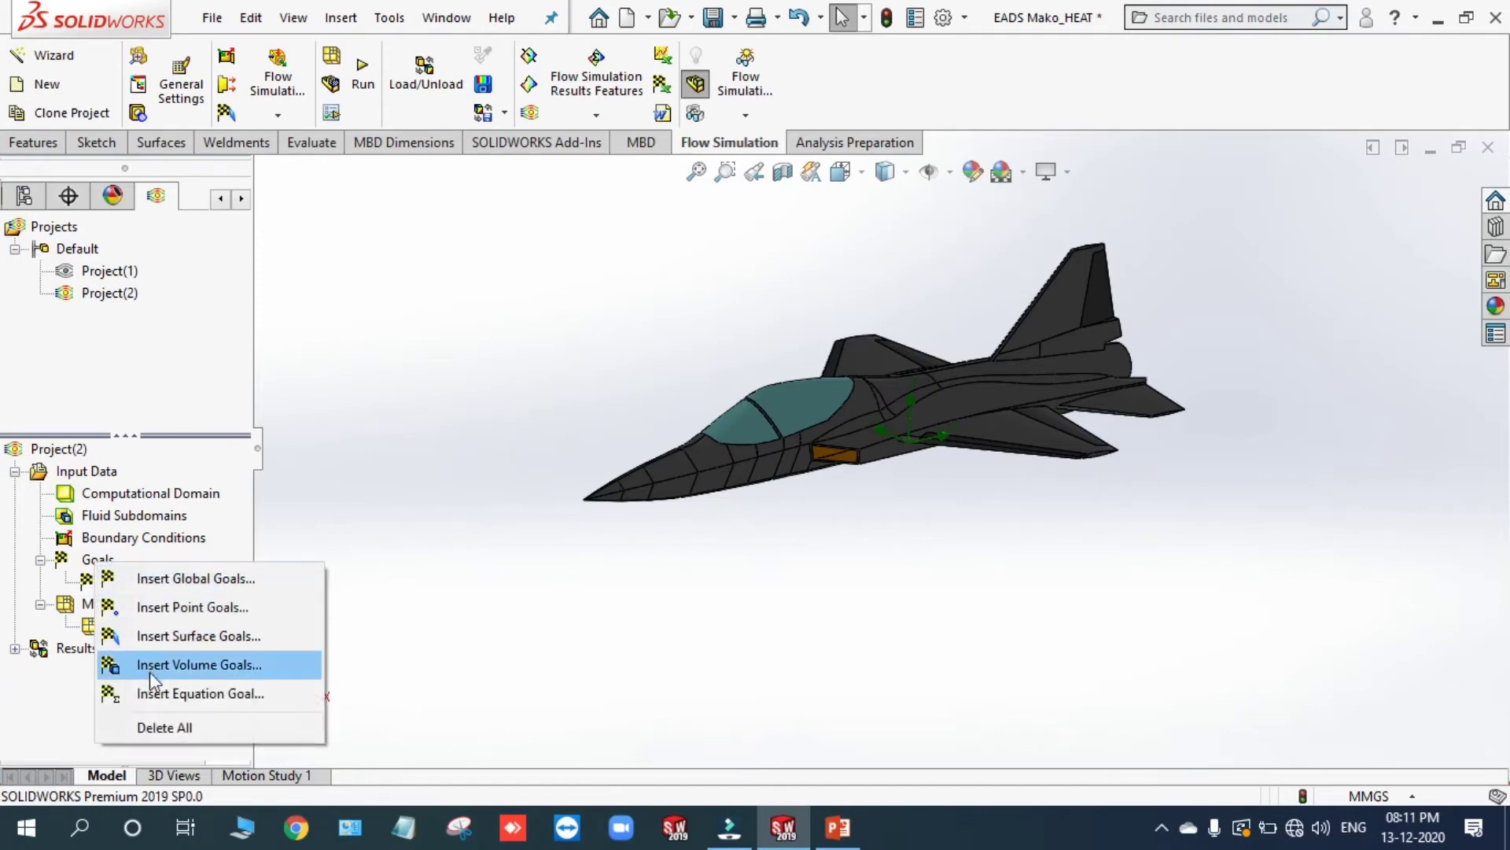
left_click(154, 694)
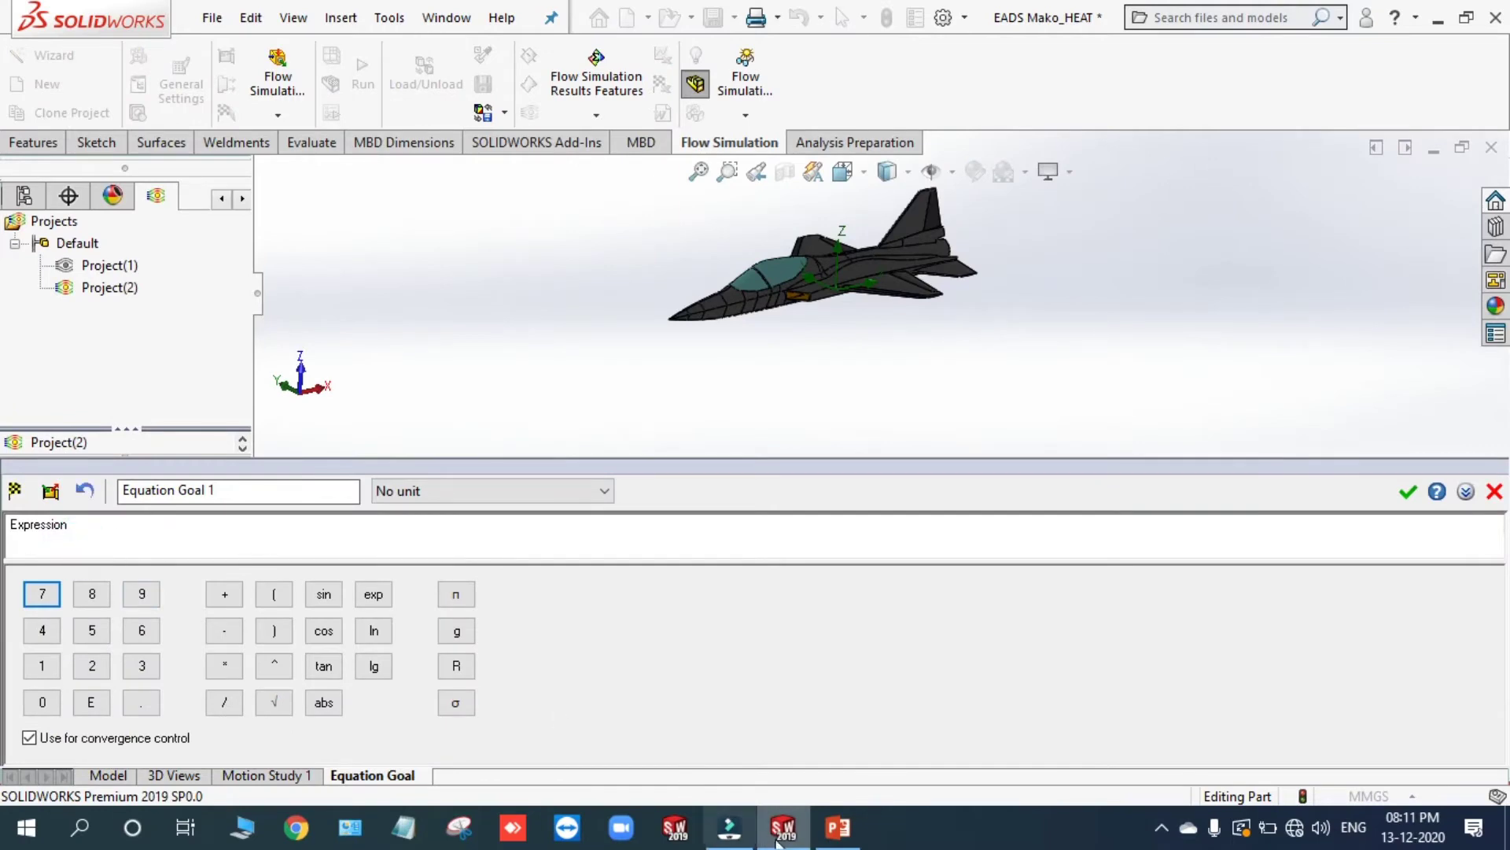
left_click(836, 826)
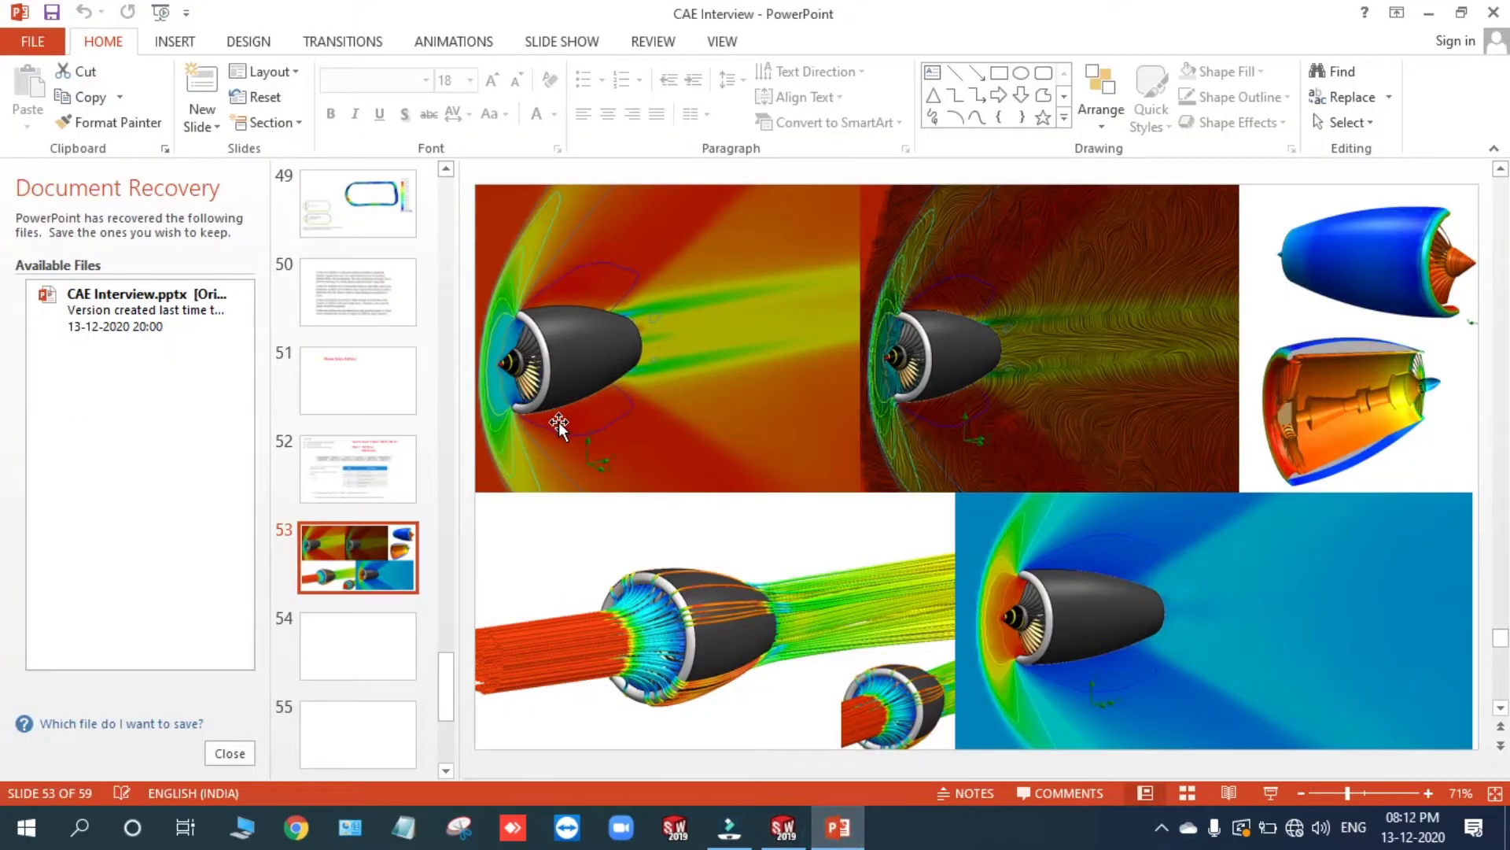
left_click(362, 456)
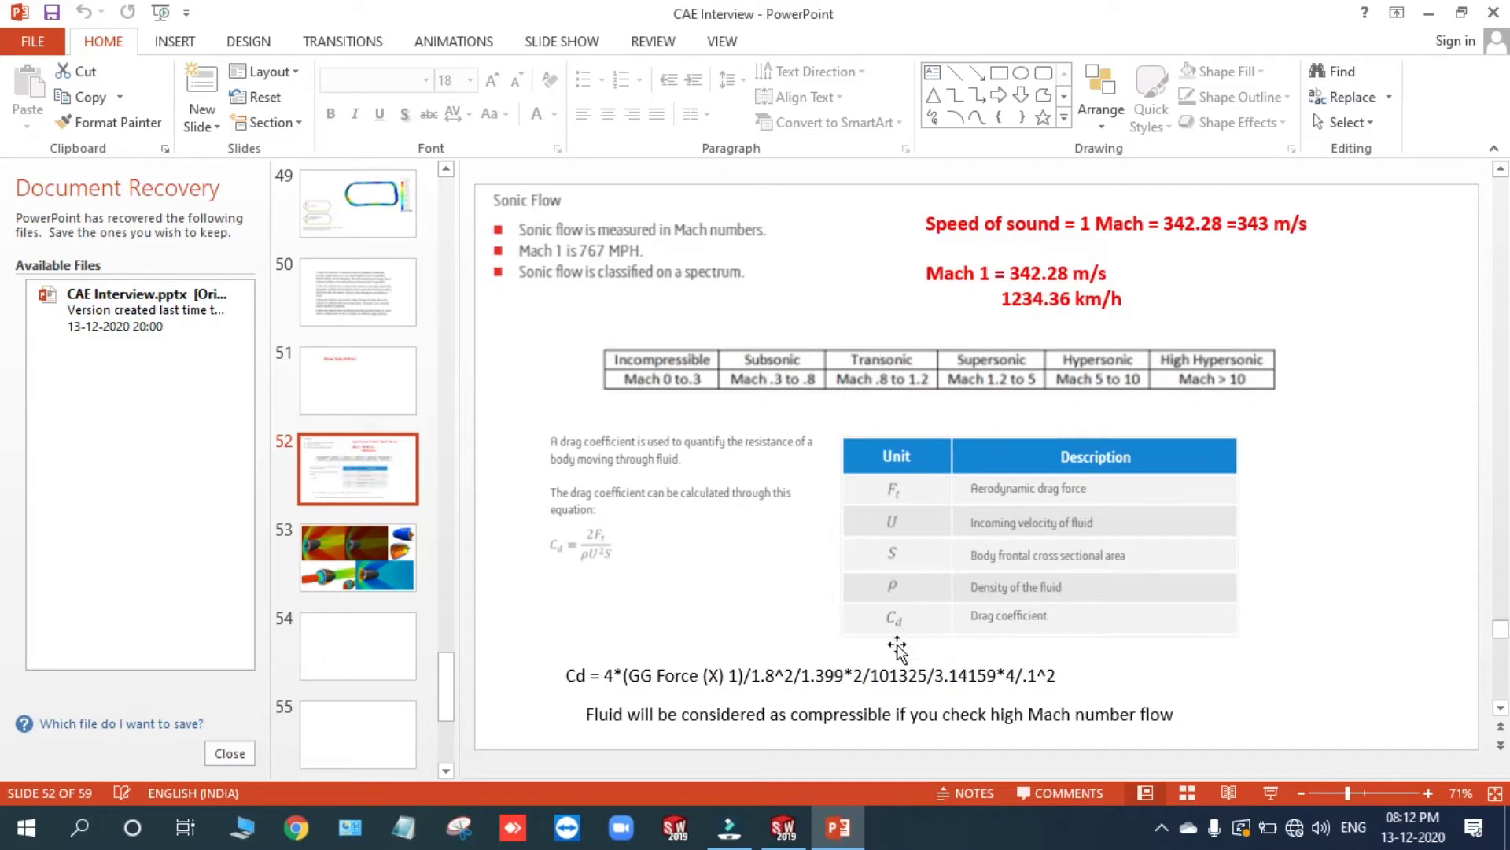
left_click(870, 677)
left_click_drag(568, 675, 1058, 677)
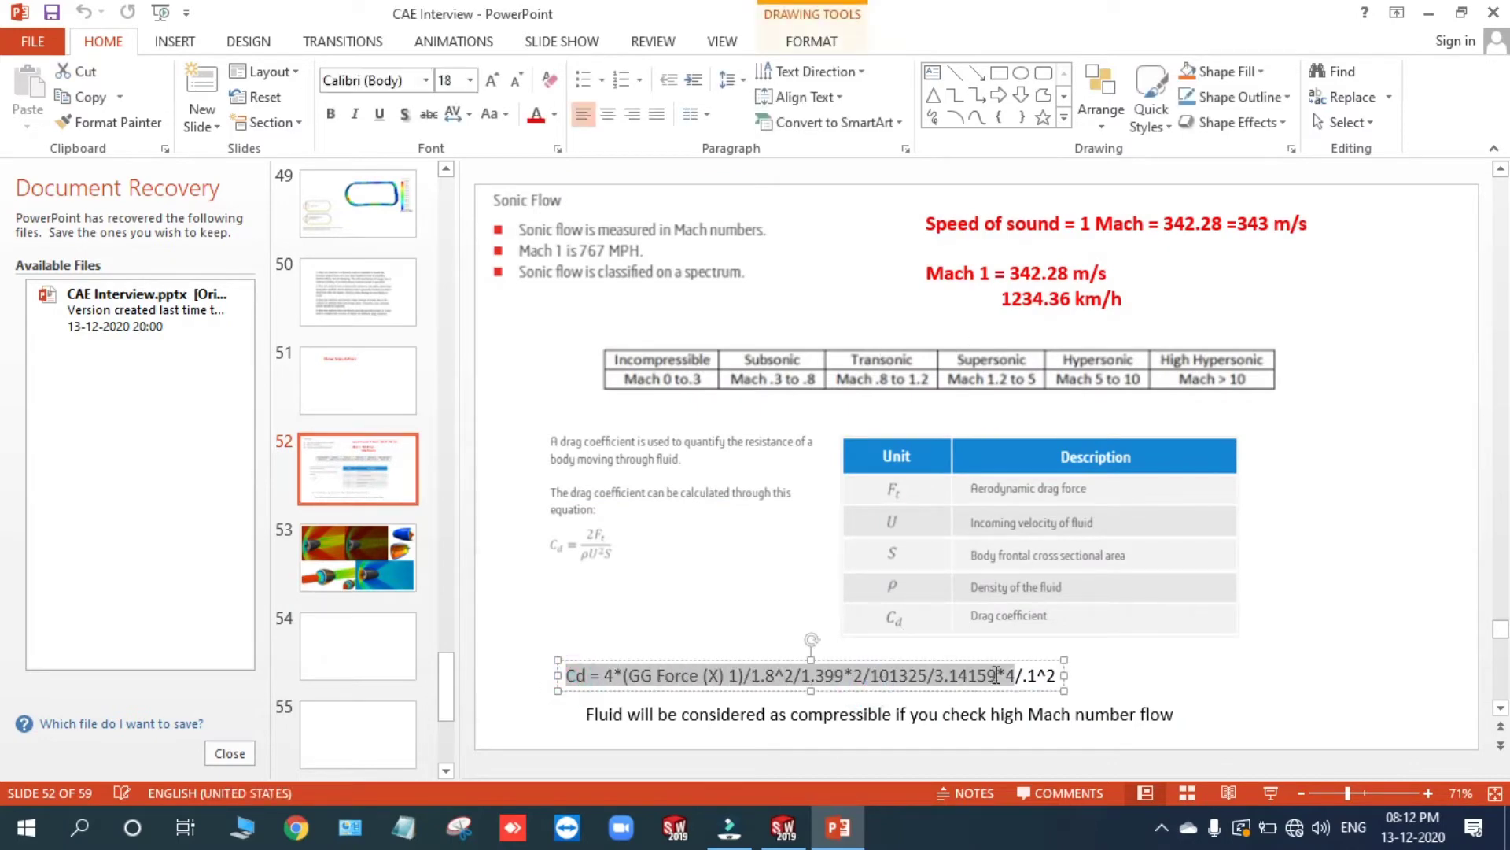
left_click(840, 828)
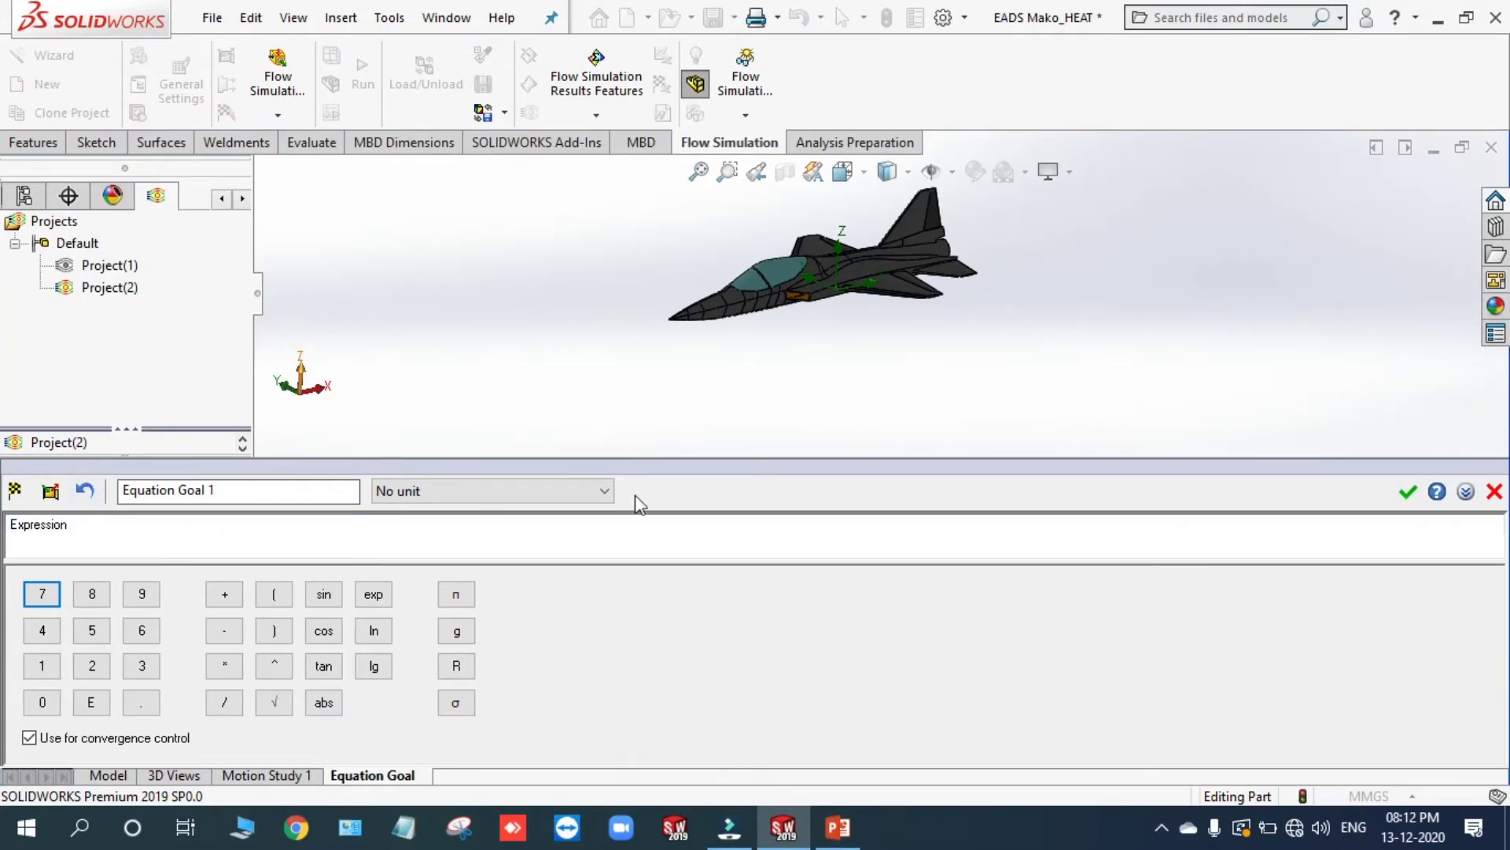
left_click(1493, 494)
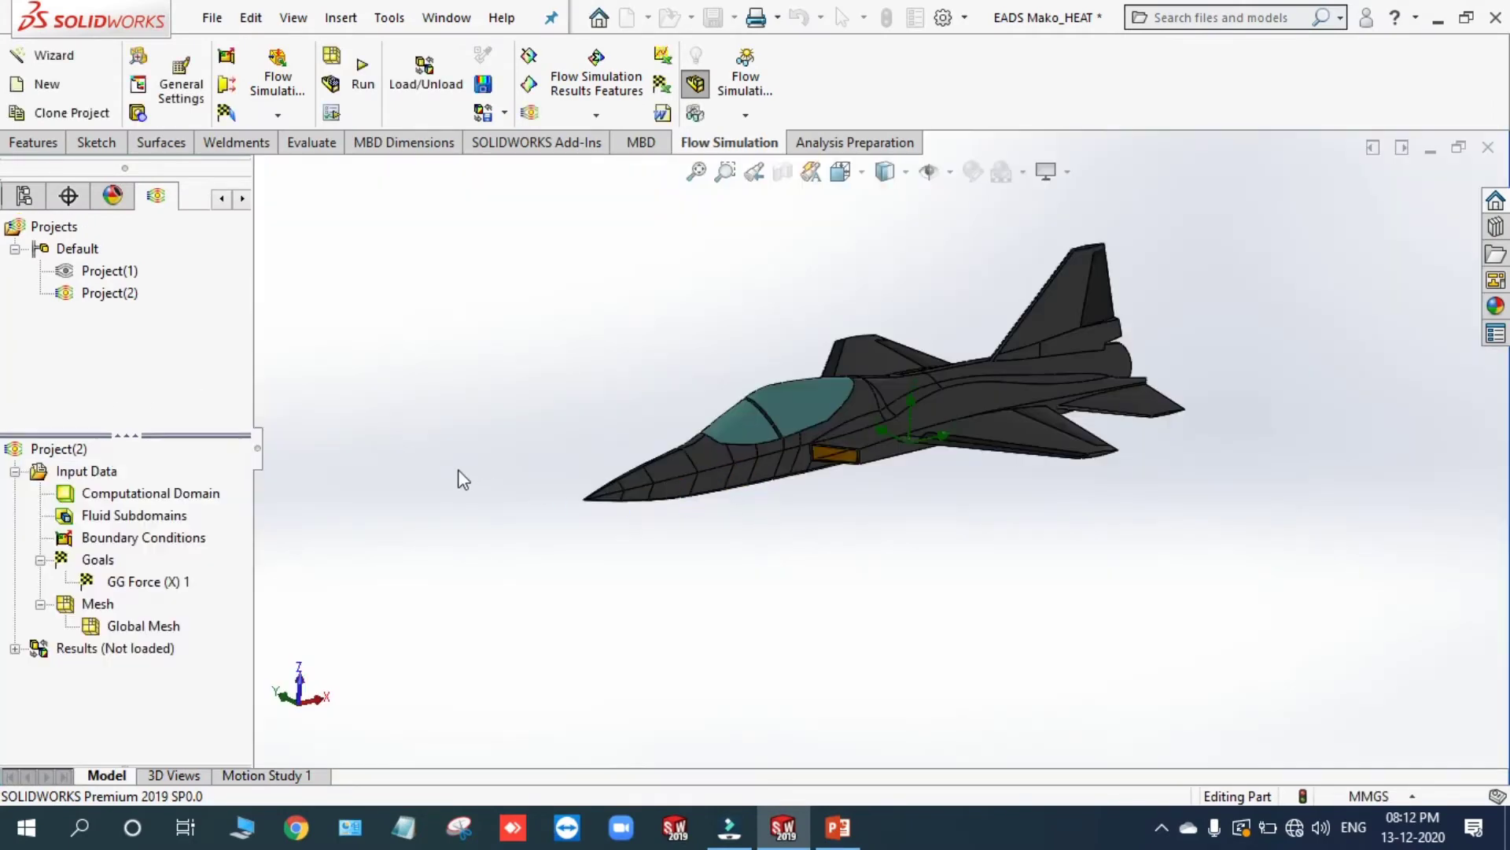
Step: Set the automatic global mesh to initial mesh level 5 and accept it
middle_click_drag(522, 482, 559, 457)
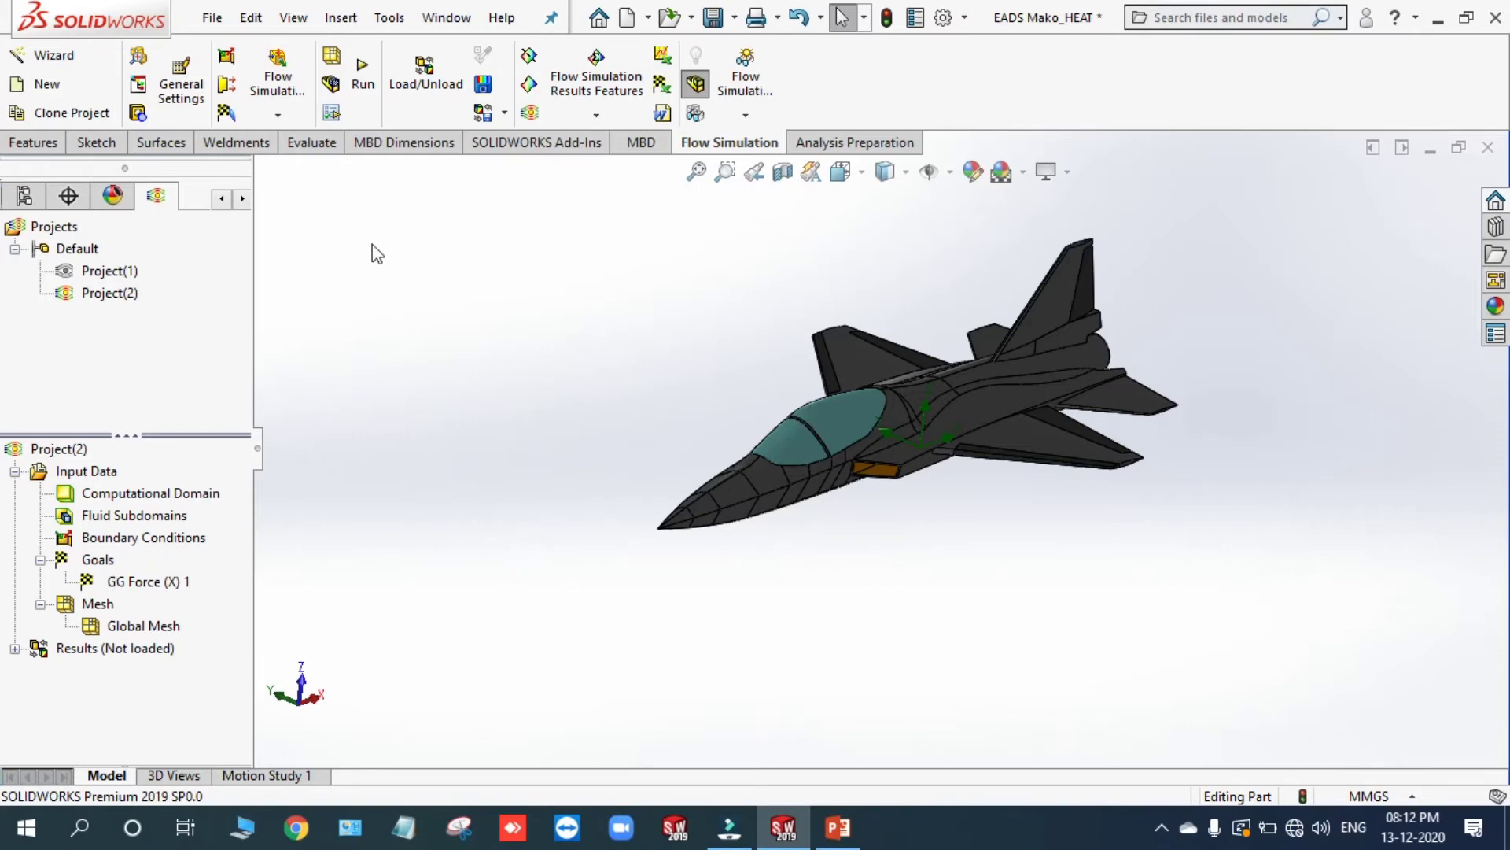
left_click(330, 60)
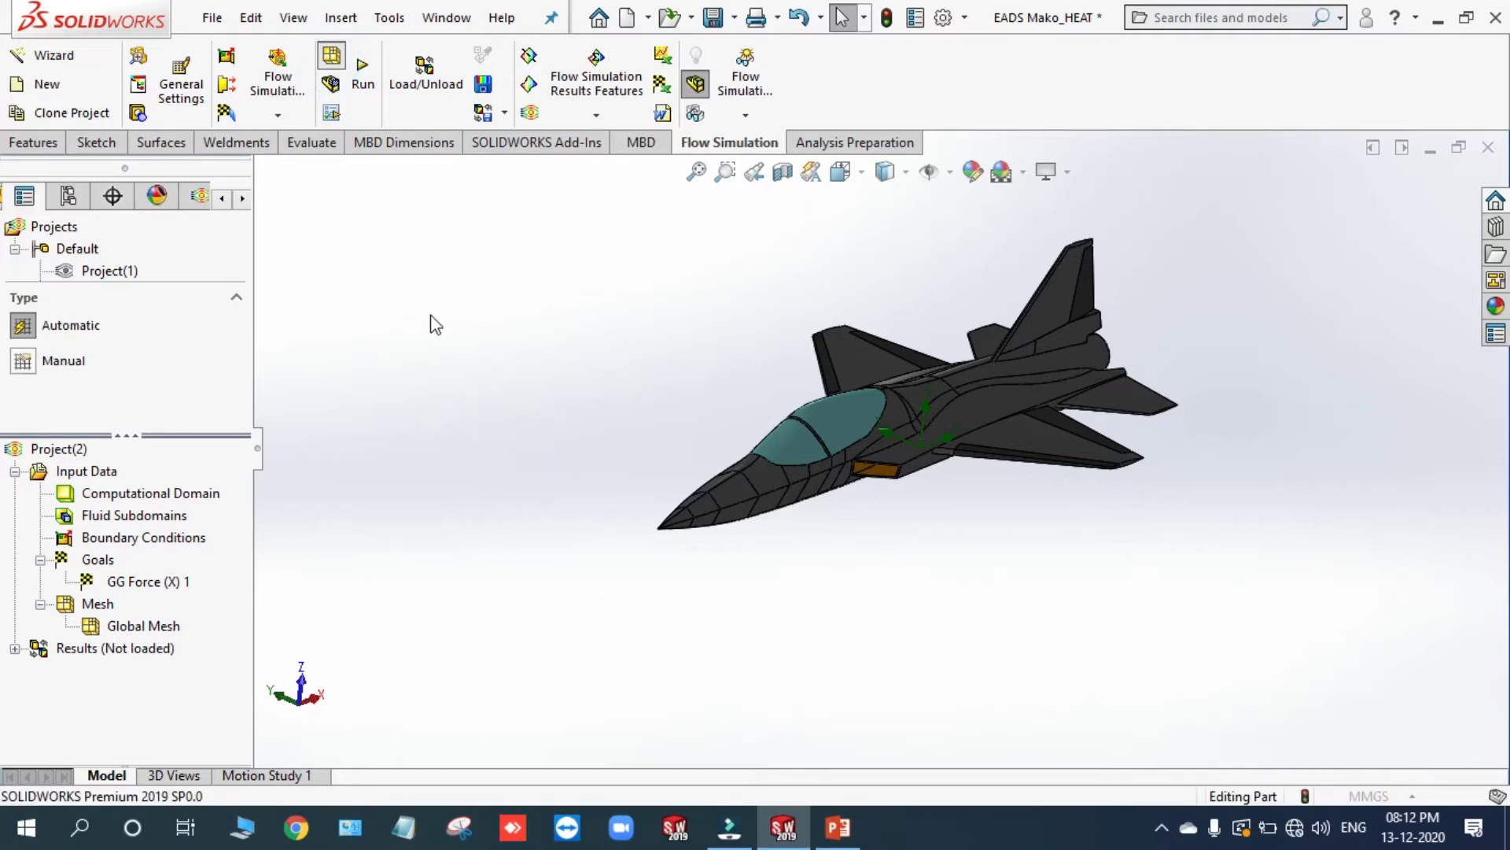
left_click_drag(106, 438, 164, 438)
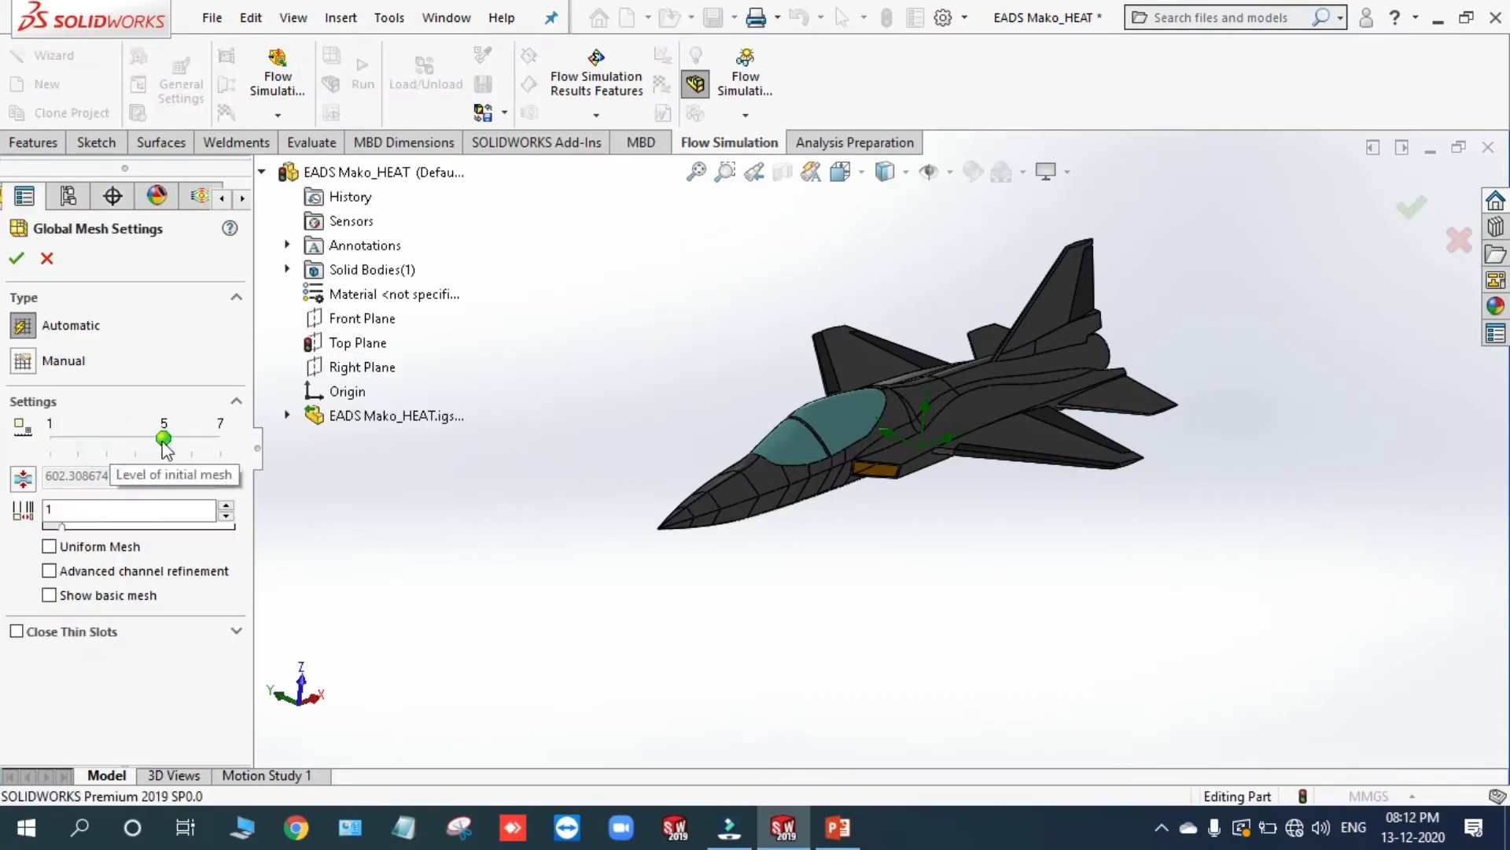
left_click(16, 258)
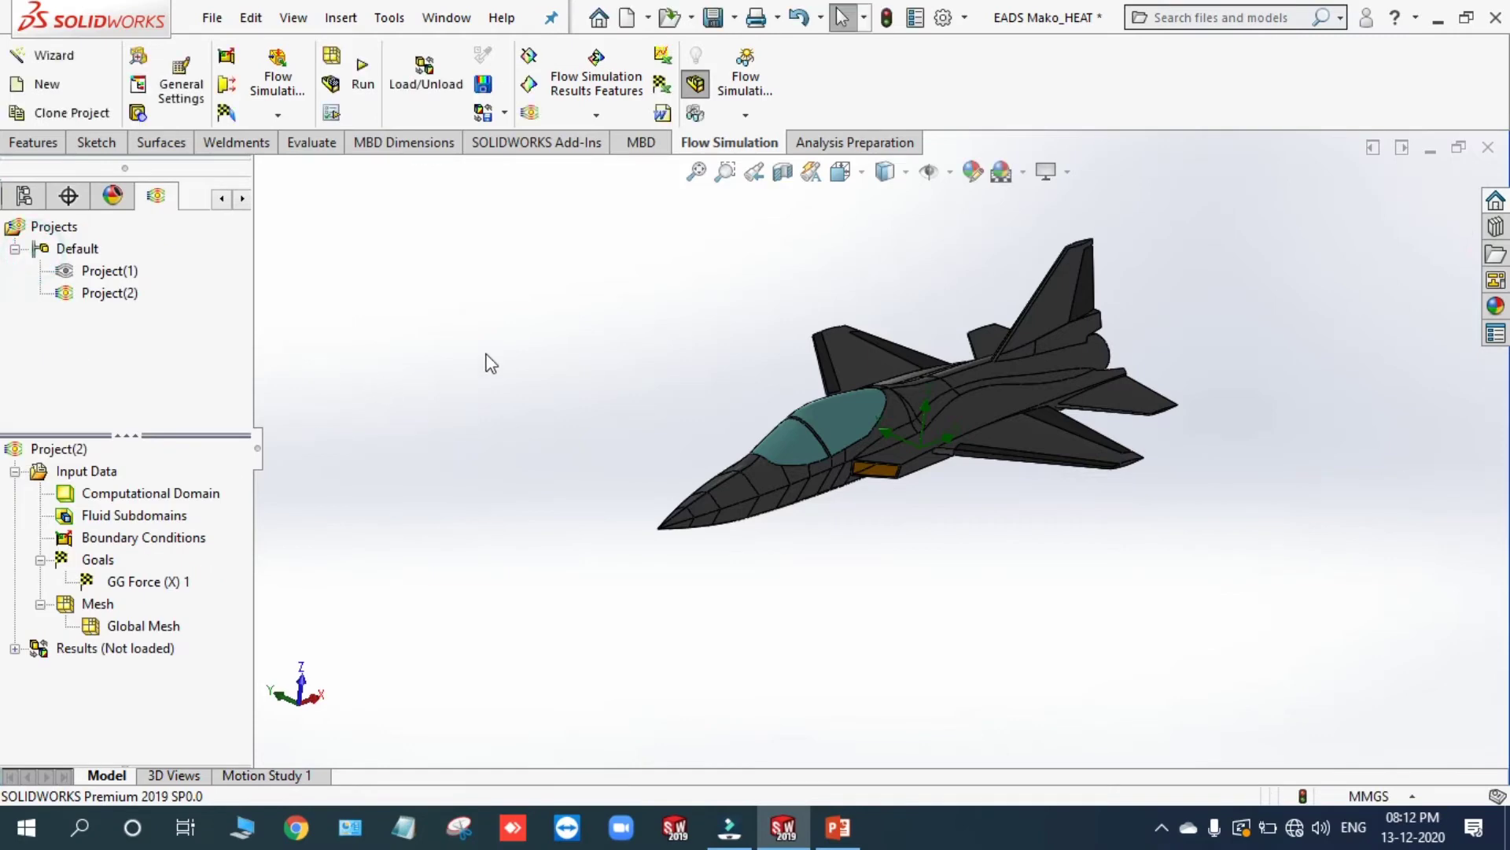
Step: In the calculation control options, set global domain refinement to level 1 with approximate maximum cells of 350000
left_click(331, 120)
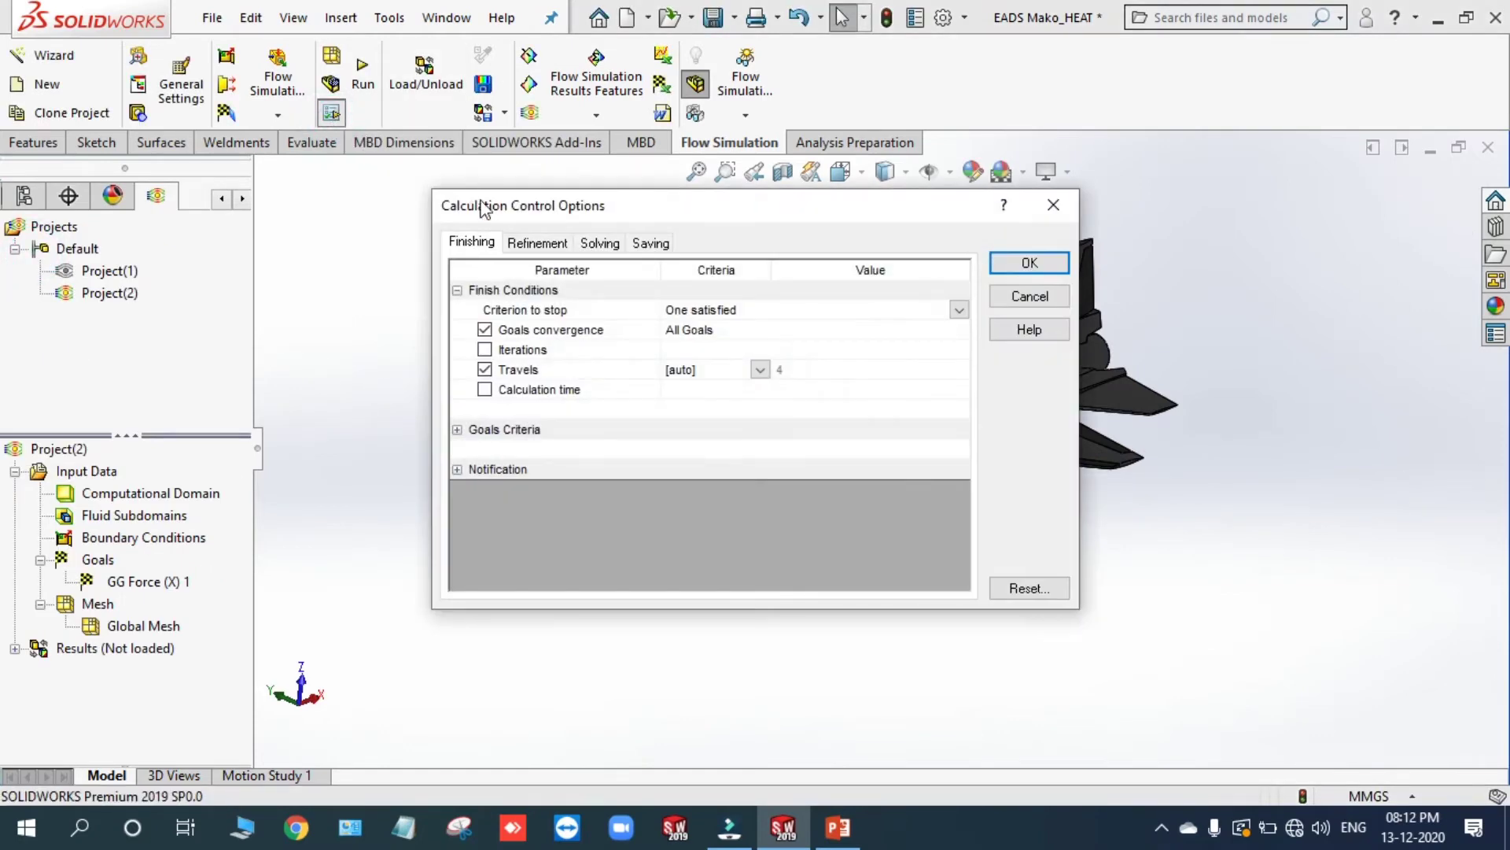
left_click(529, 249)
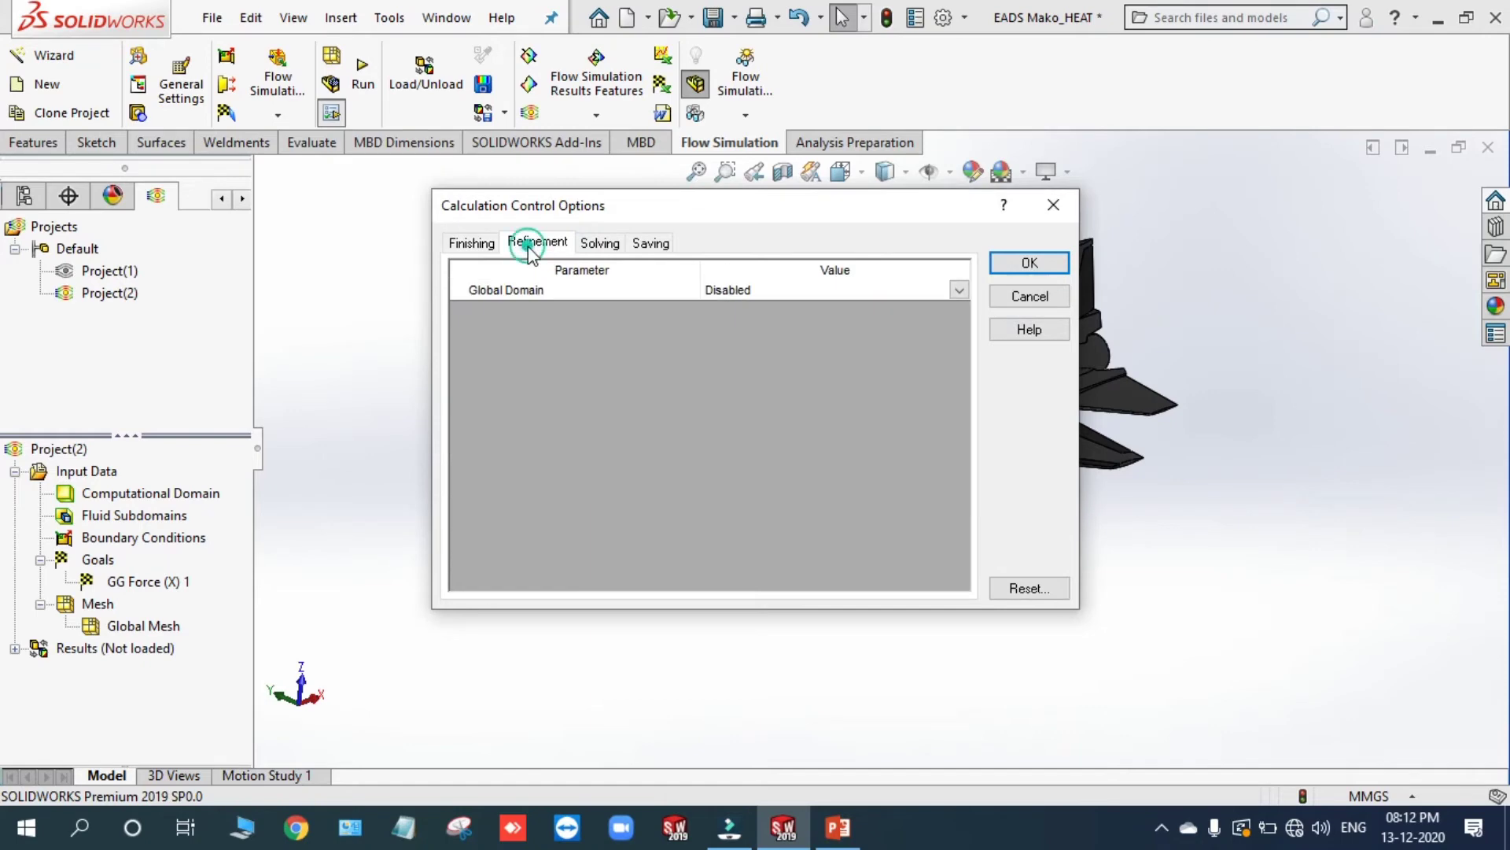
left_click(823, 290)
left_click(959, 291)
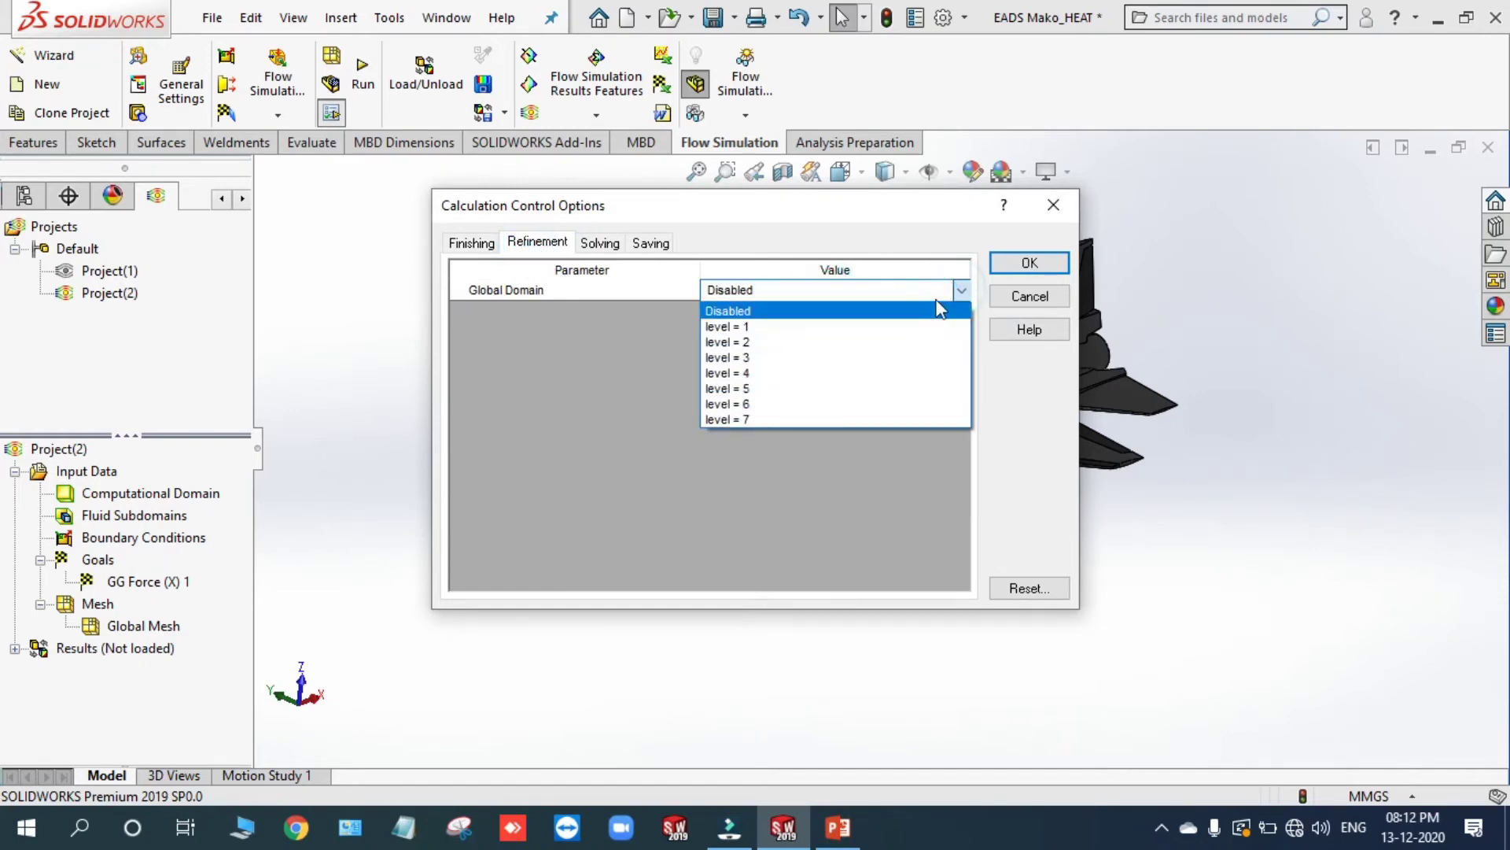
left_click(843, 326)
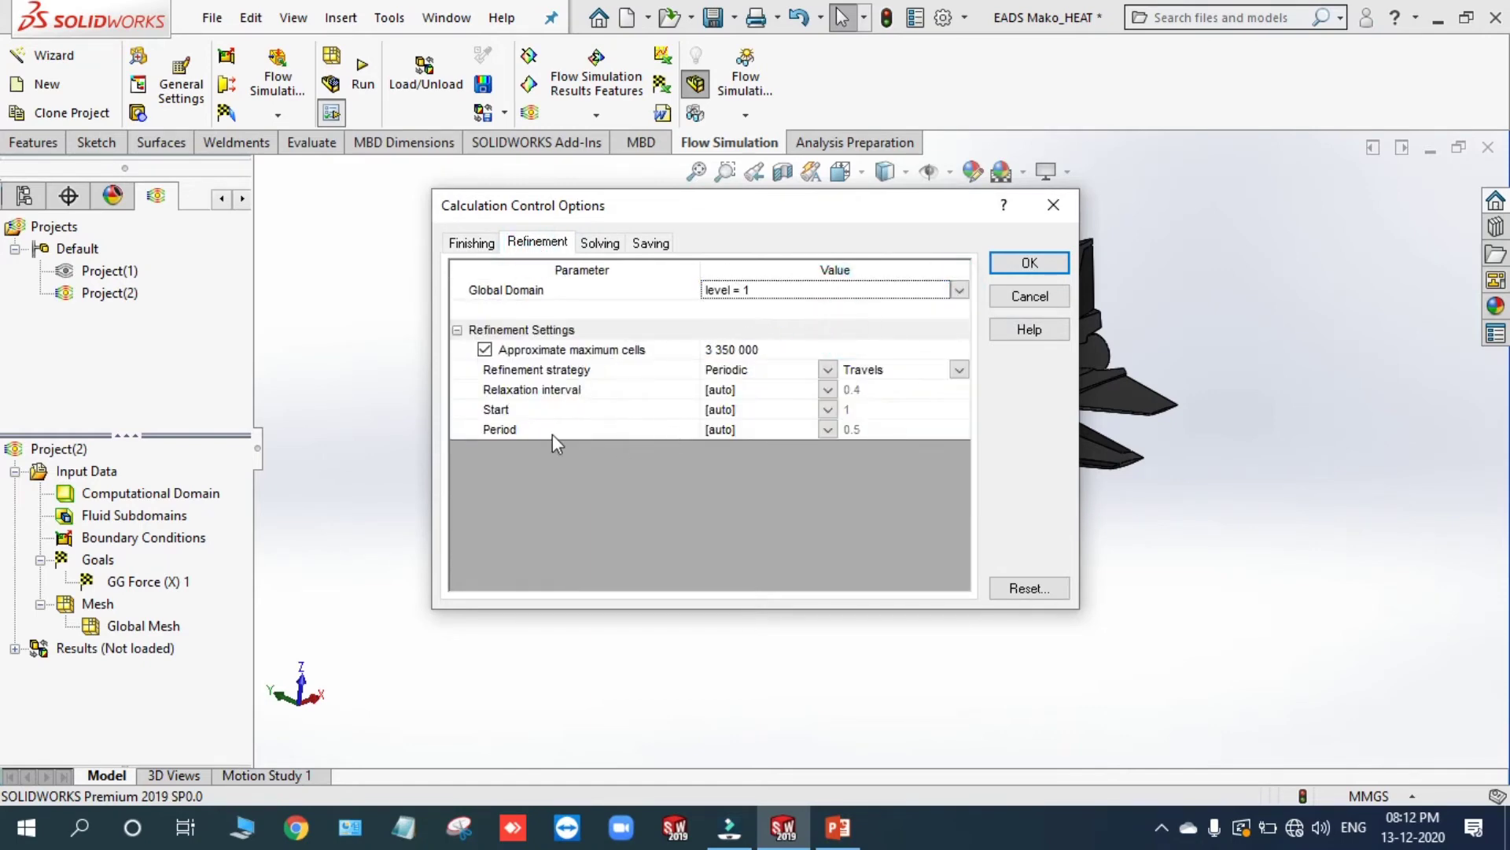
left_click(770, 351)
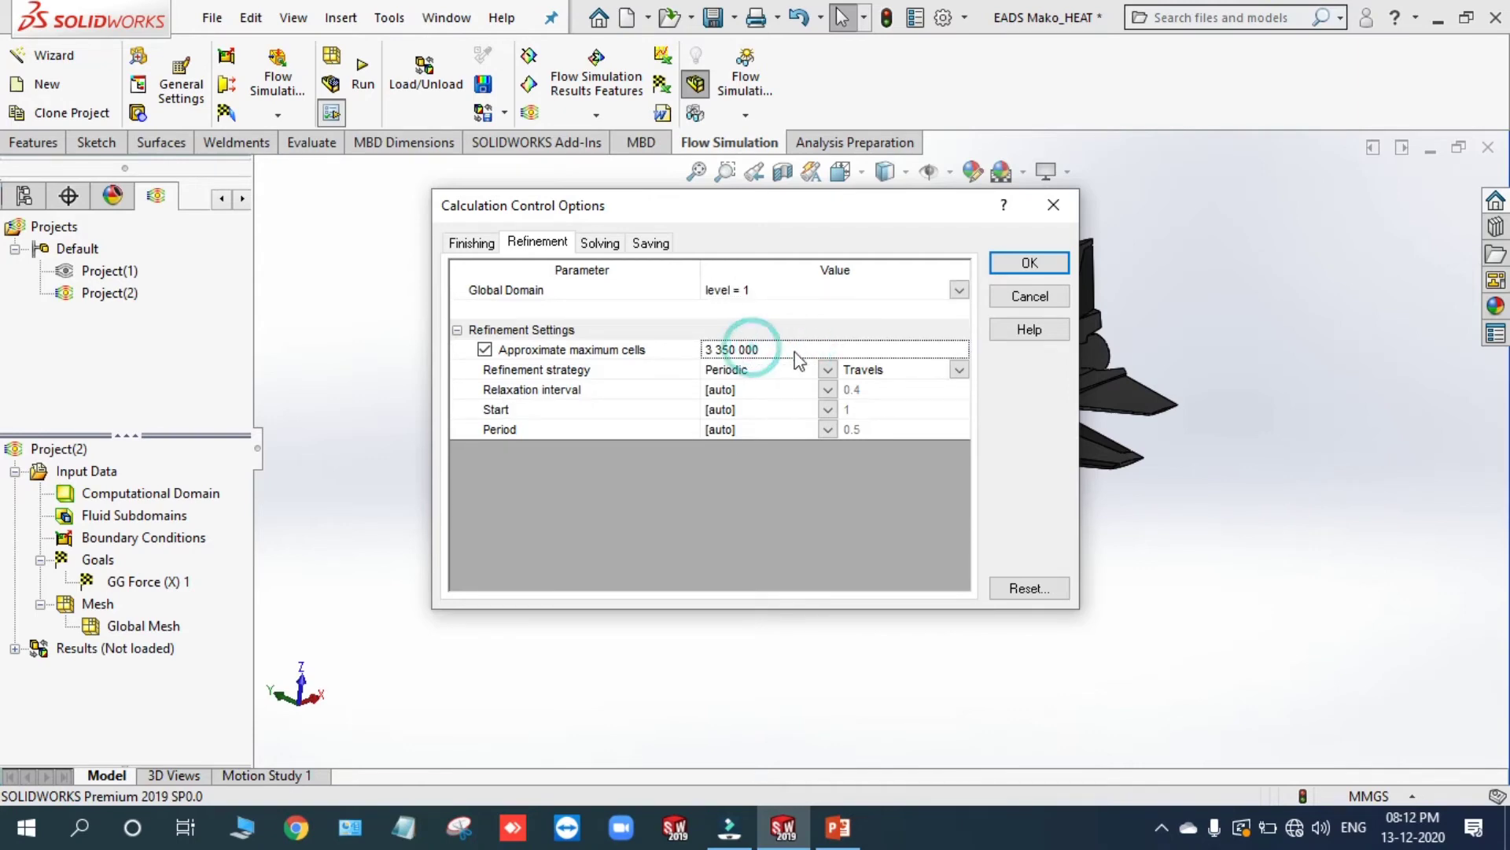
type("3")
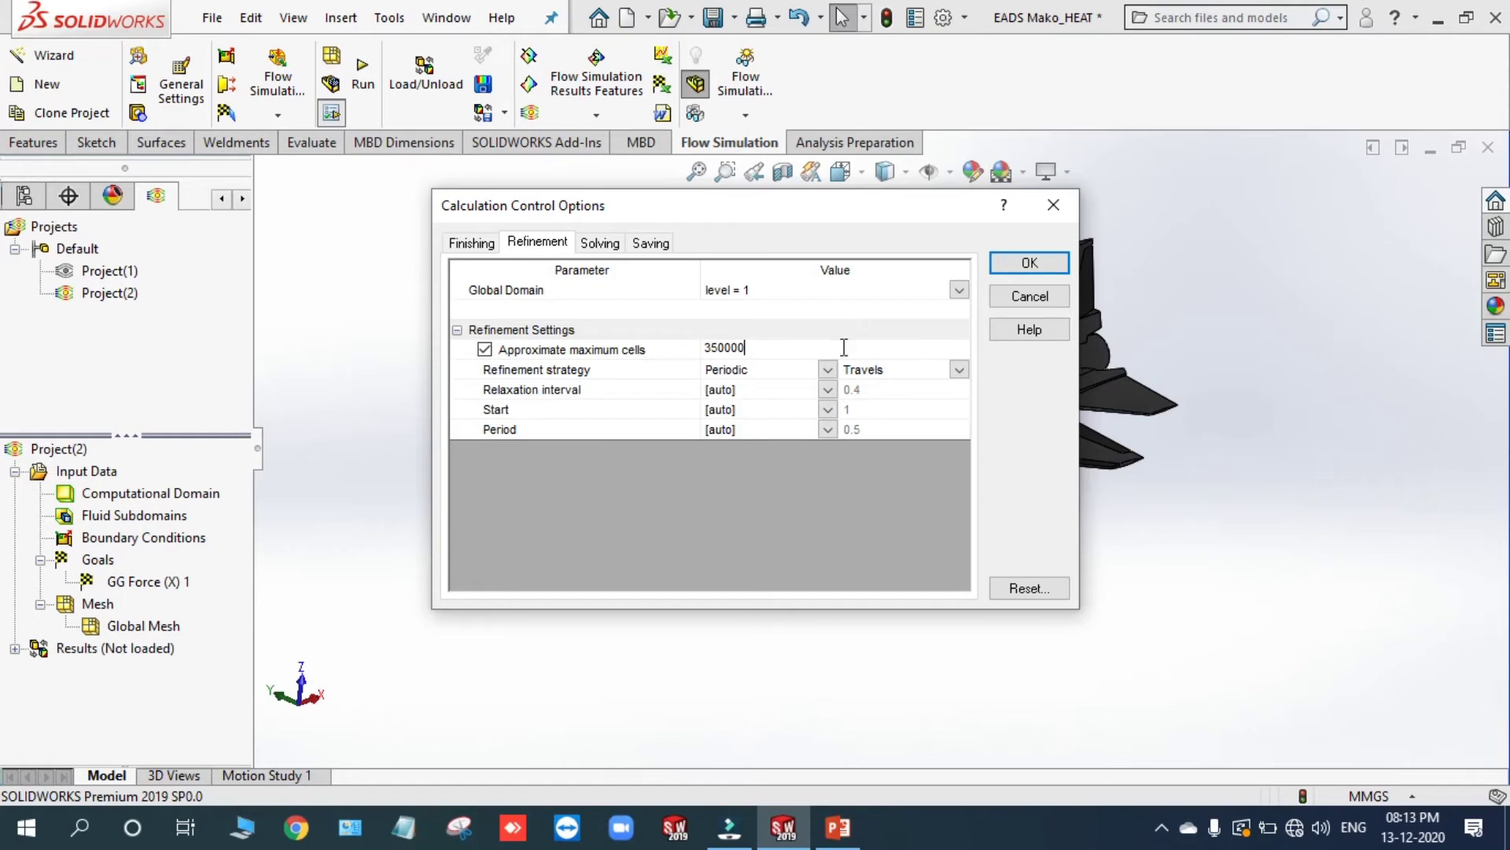
Step: Set the refinements finish condition to 1 and accept the calculation control options
left_click(474, 244)
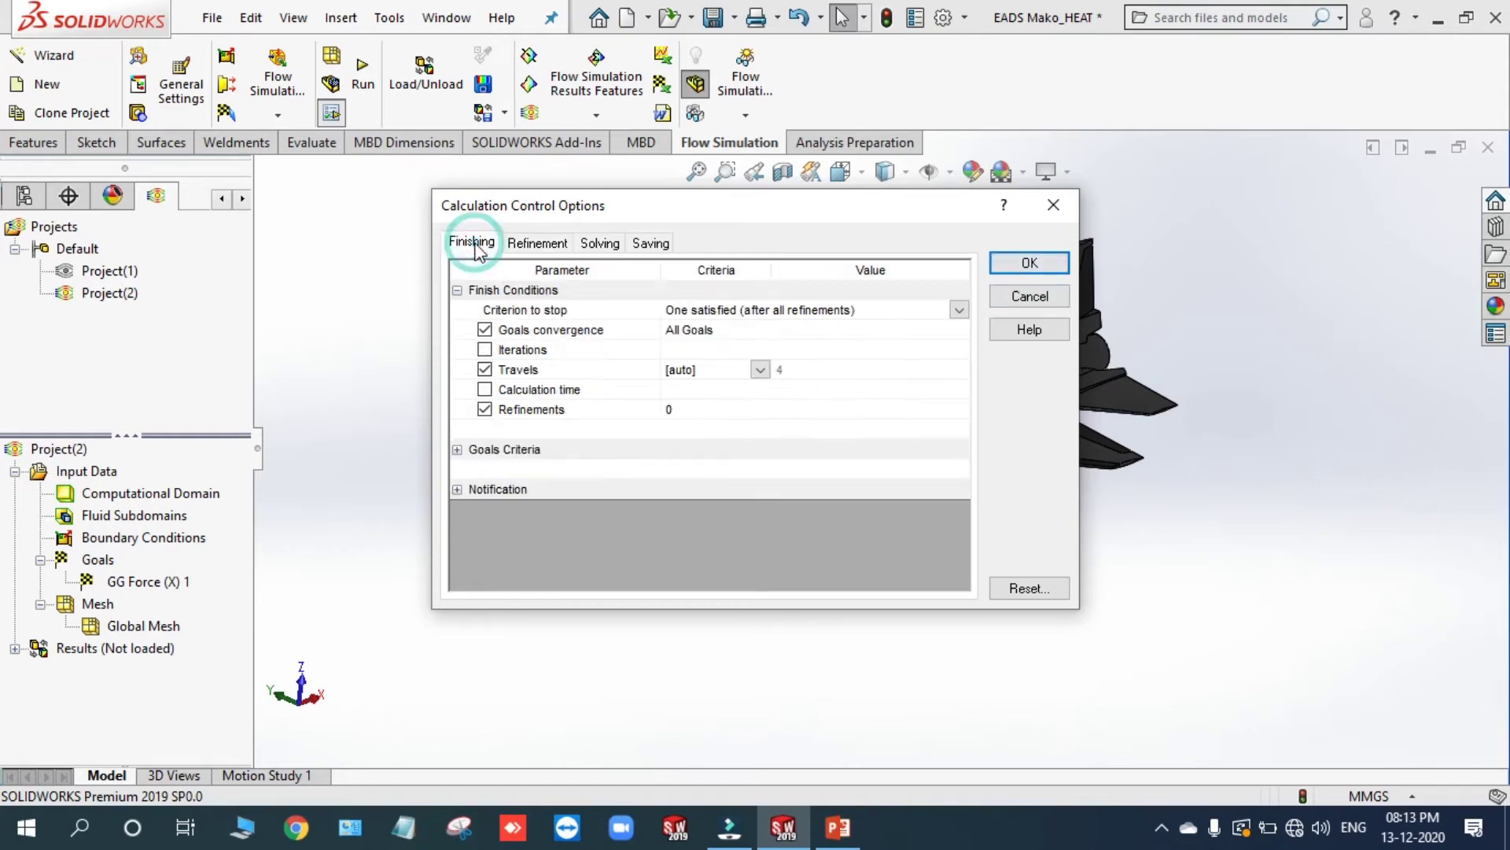
left_click(697, 406)
left_click(686, 409)
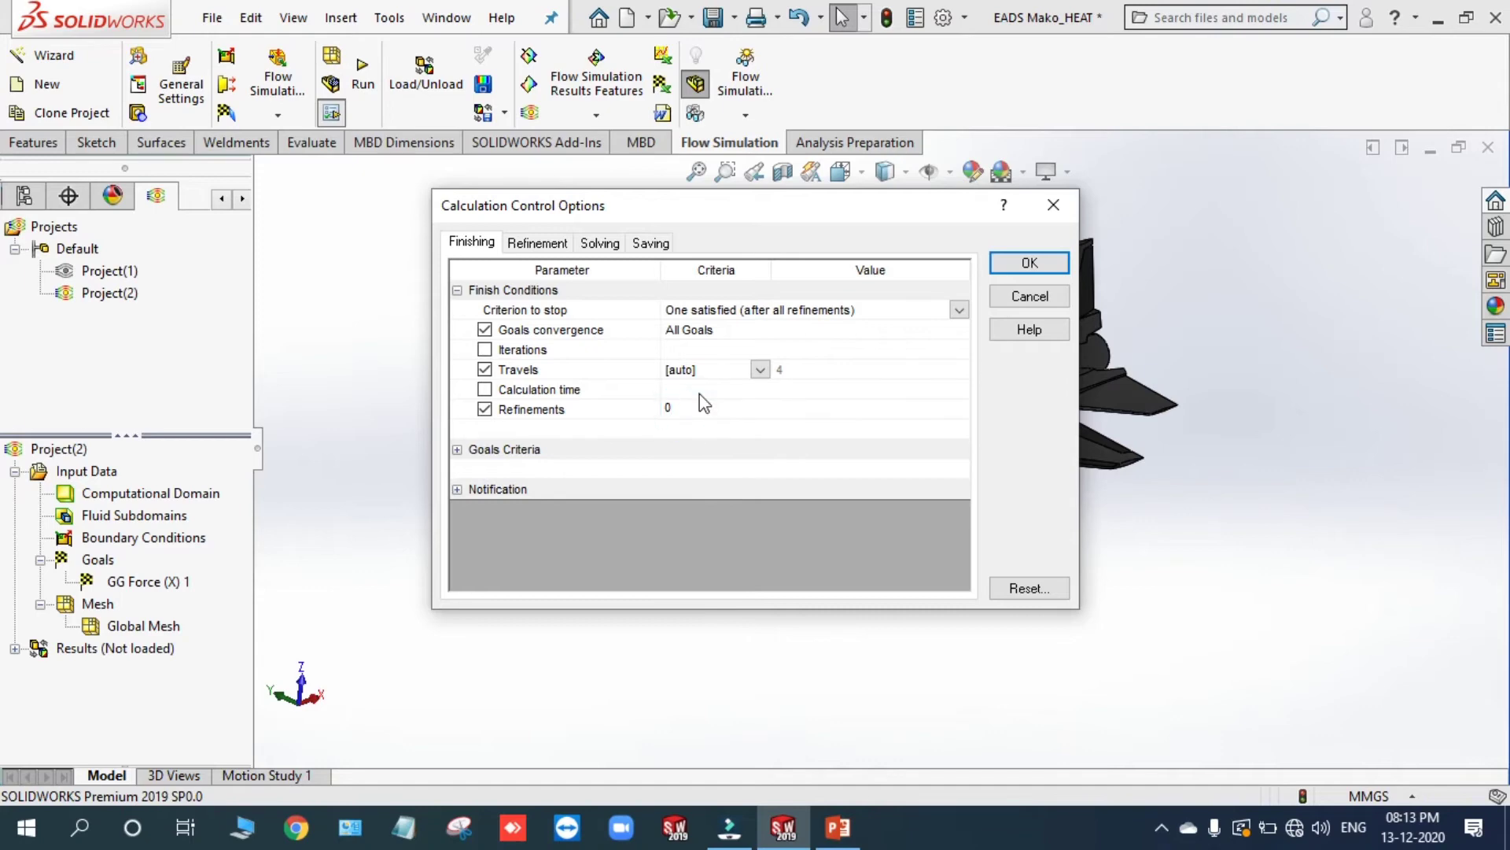
key("BackSpace")
type("1")
left_click(1050, 262)
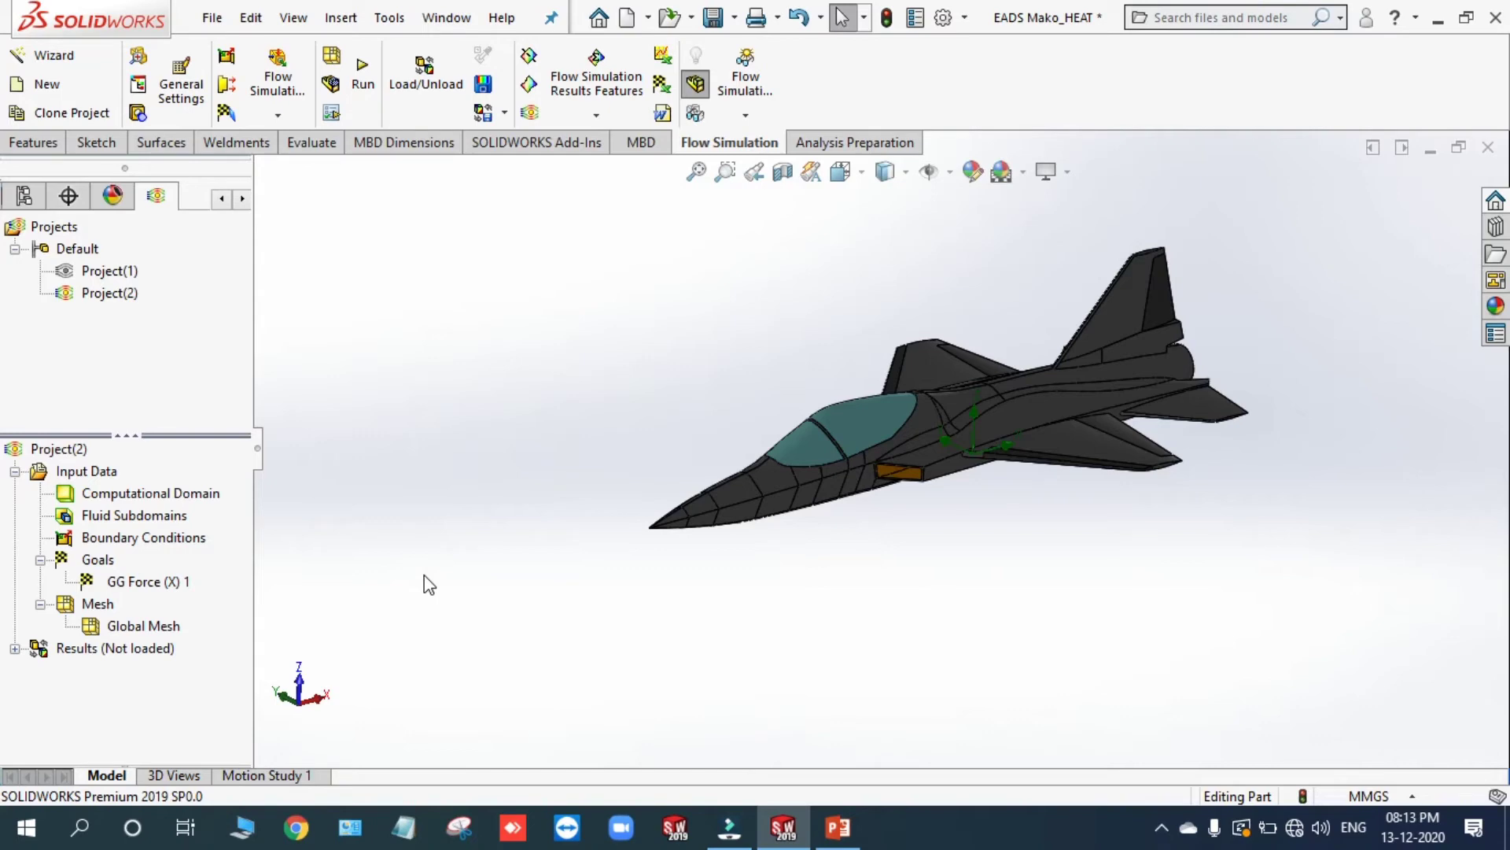
Step: Examine the solver run settings for Project(2) without starting the calculation
middle_click_drag(423, 574, 472, 554)
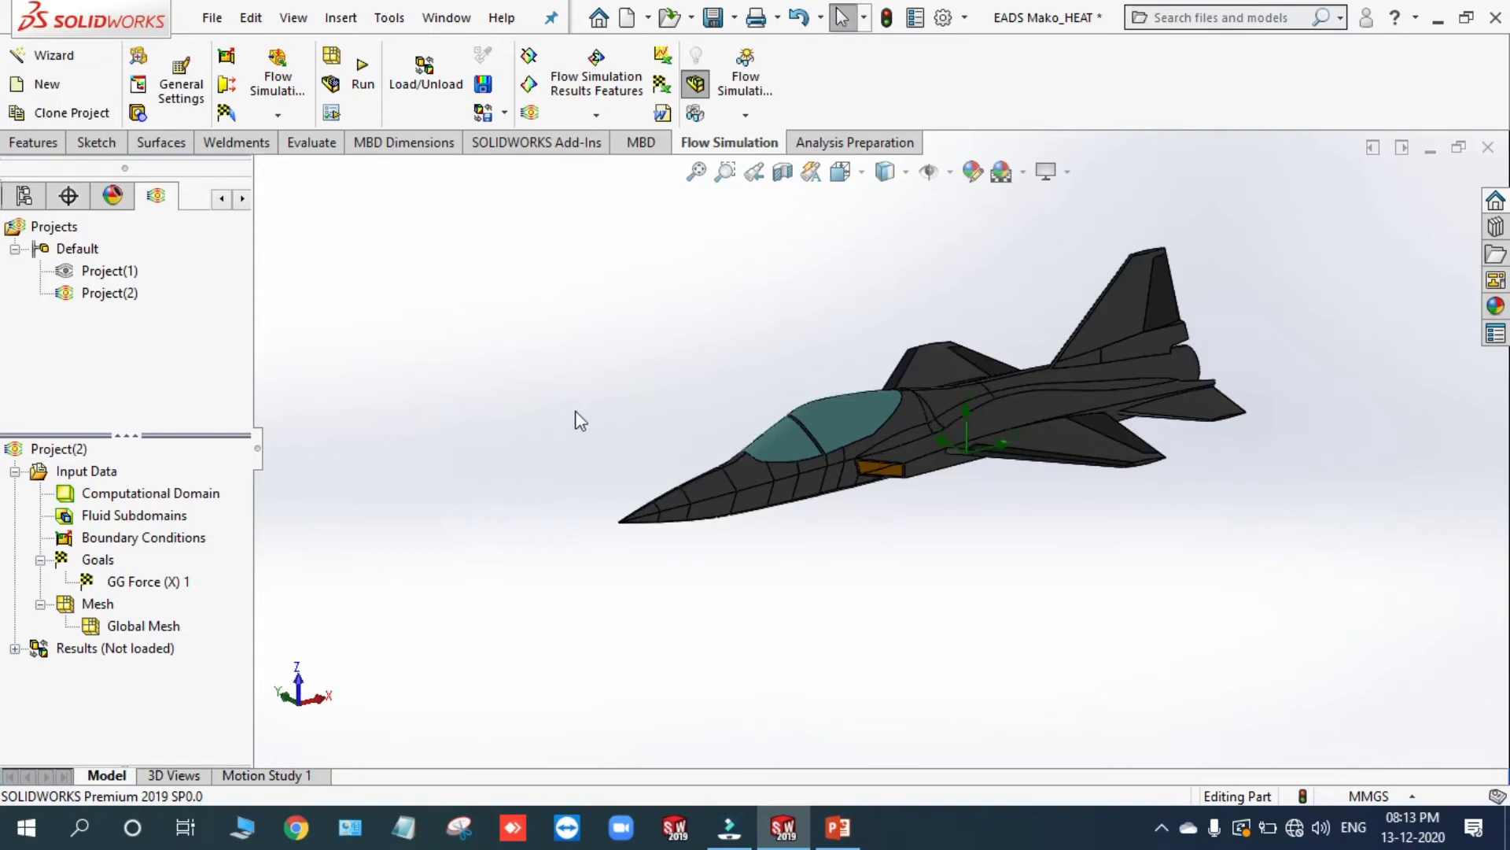
scroll(577, 408, "up", 3)
scroll(818, 309, "down", 2)
scroll(763, 377, "down", 1)
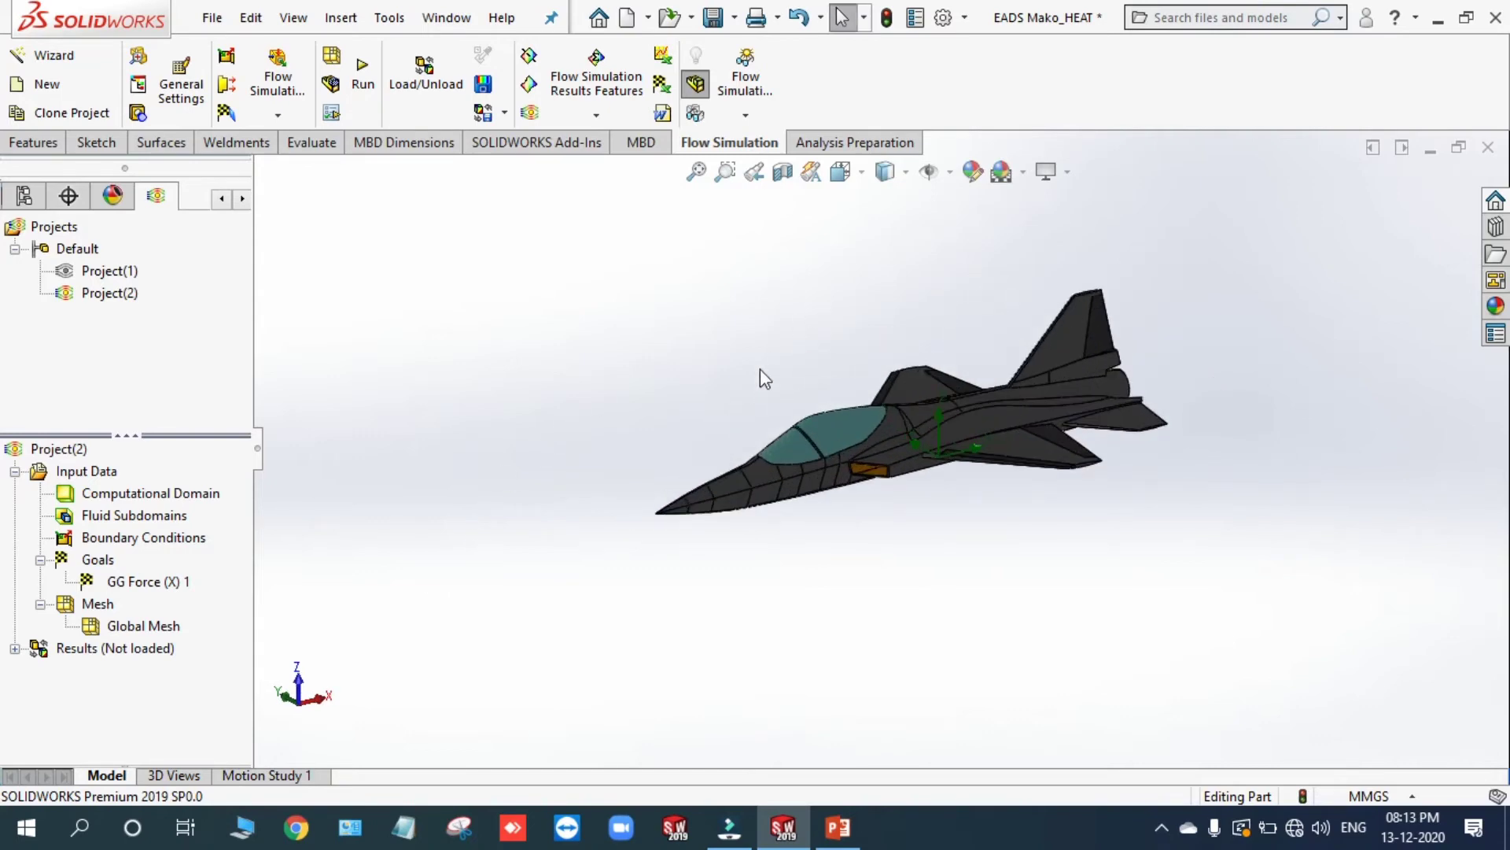
middle_click_drag(715, 354, 732, 355)
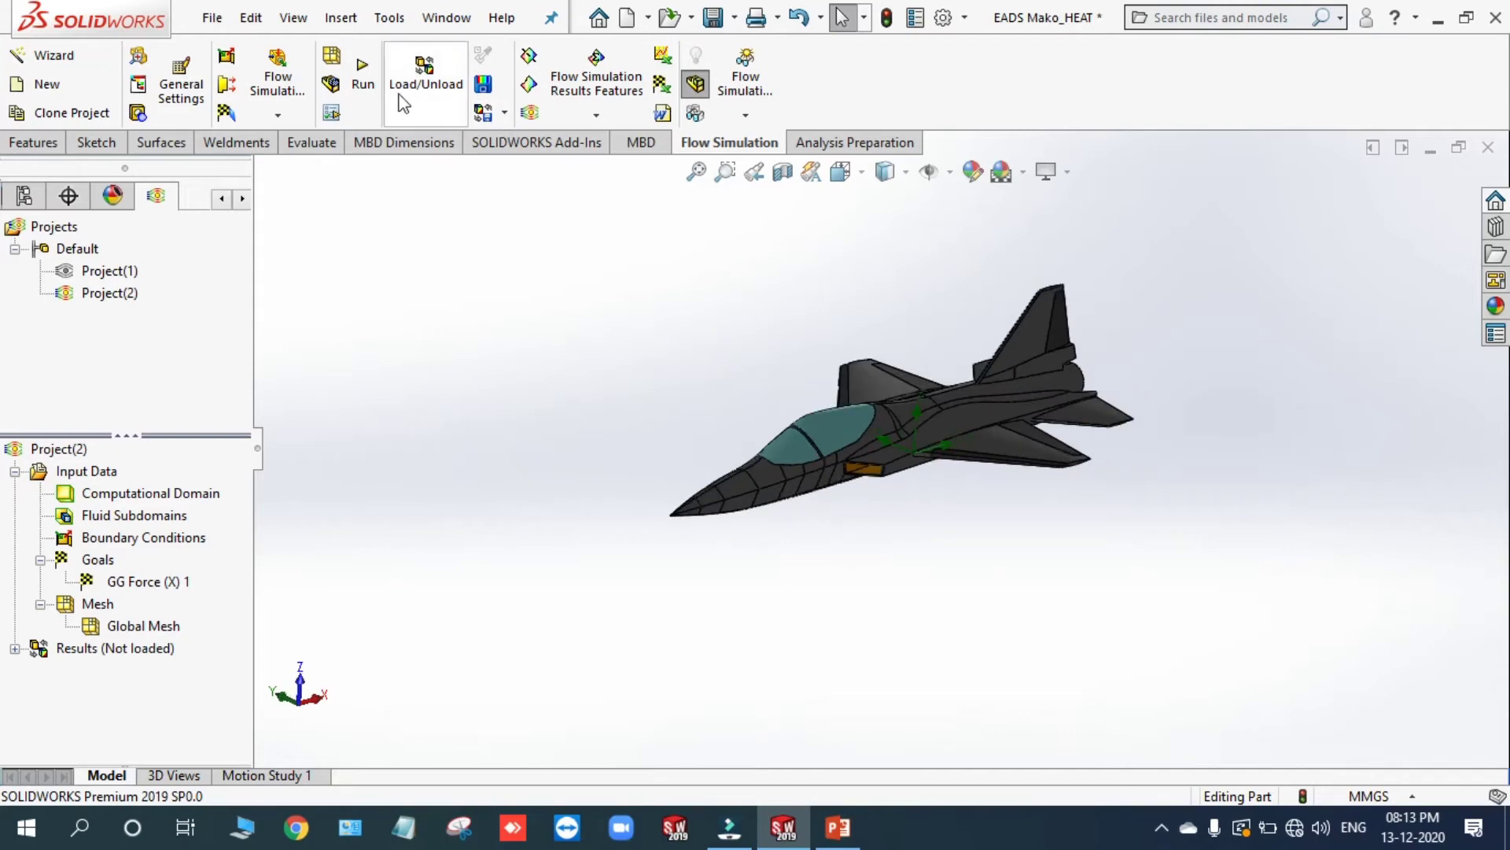
left_click(364, 78)
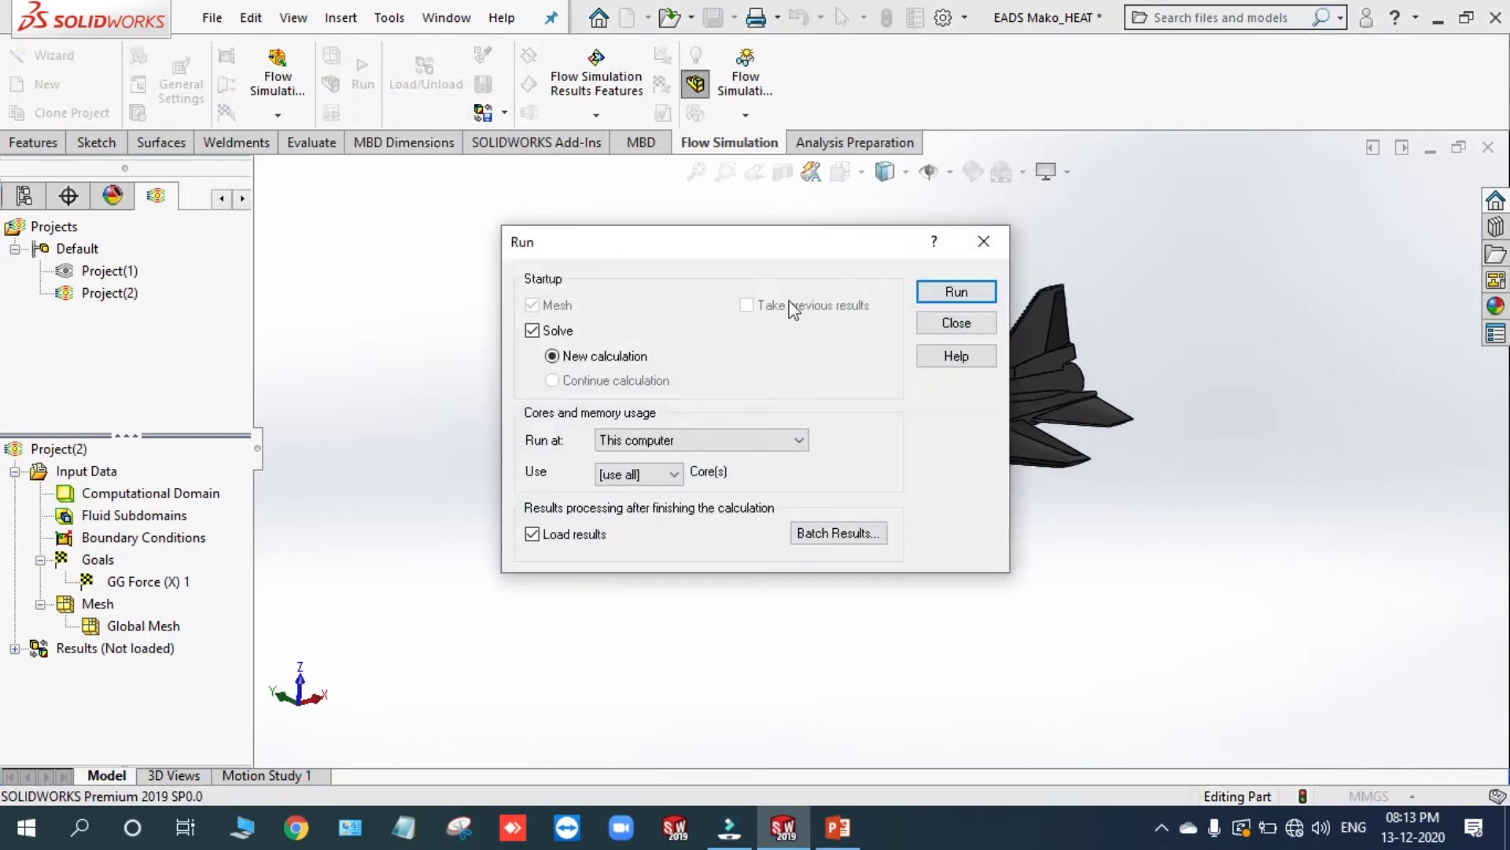
left_click(958, 326)
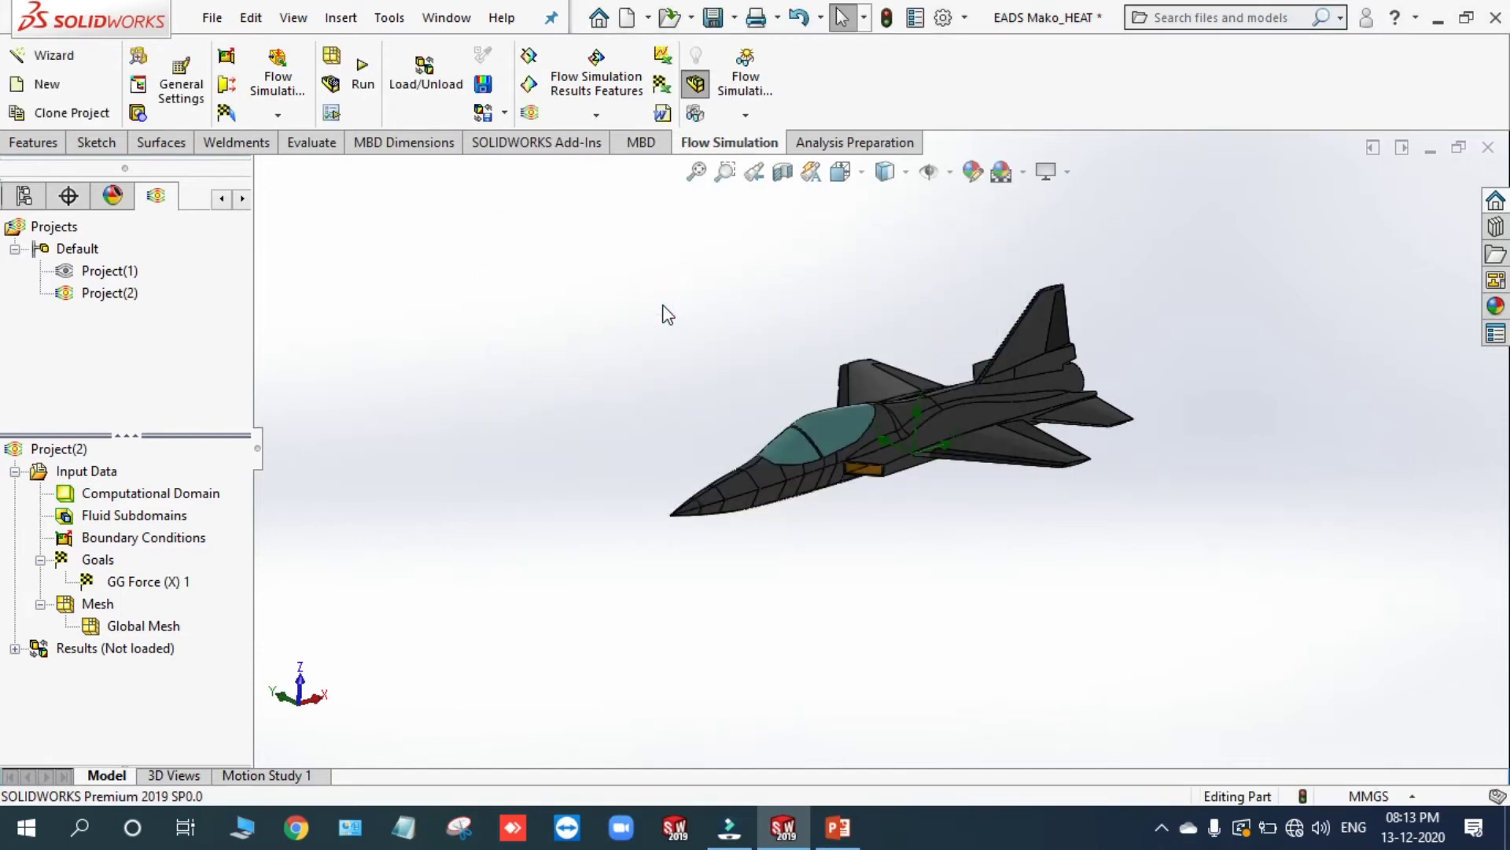
Step: Activate Project(1) and browse to its stored results
middle_click_drag(670, 310, 675, 314)
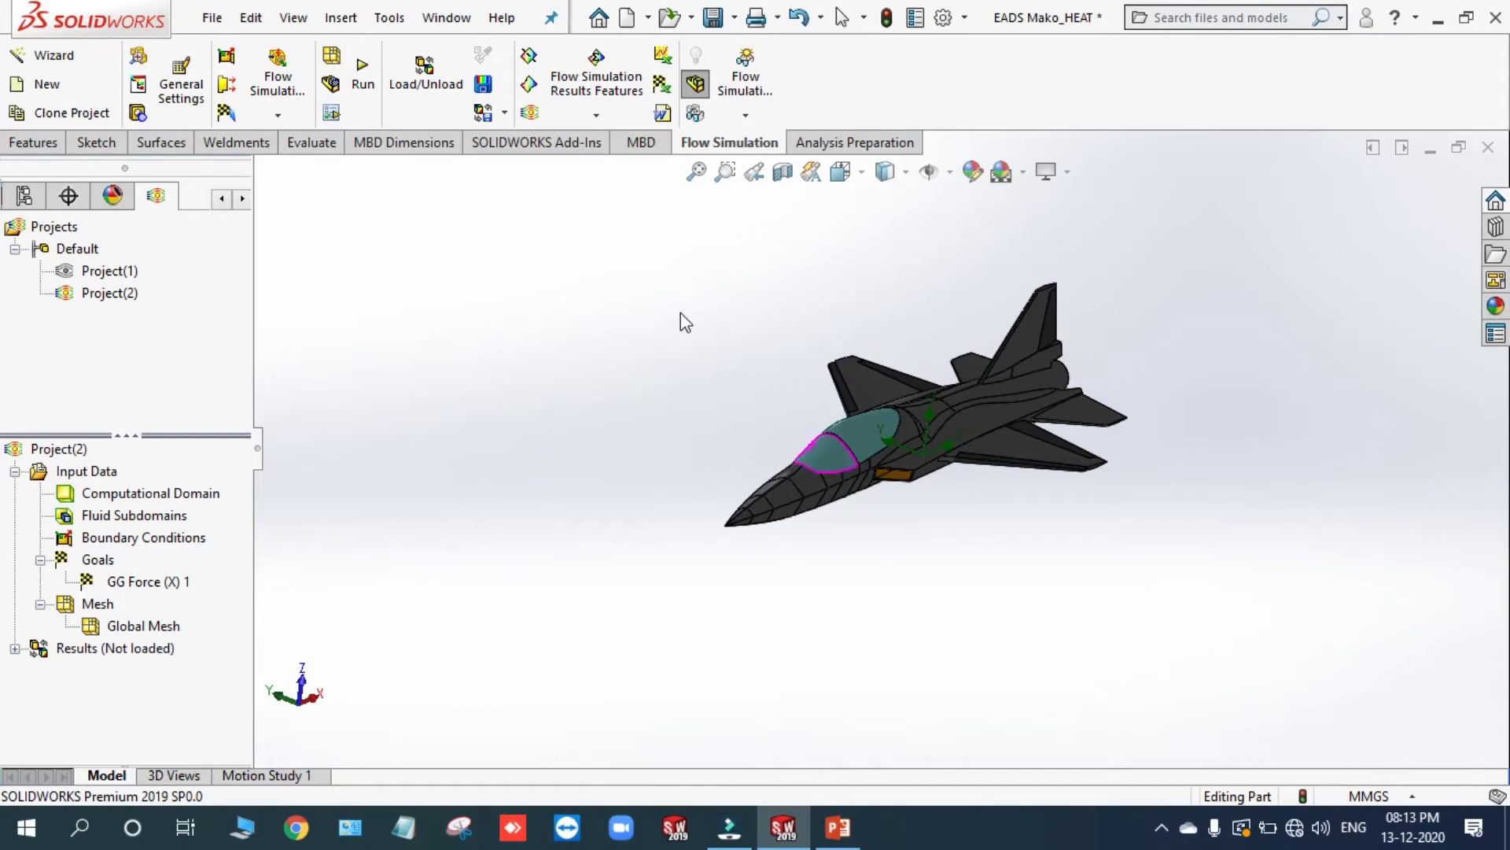
scroll(675, 314, "down", 1)
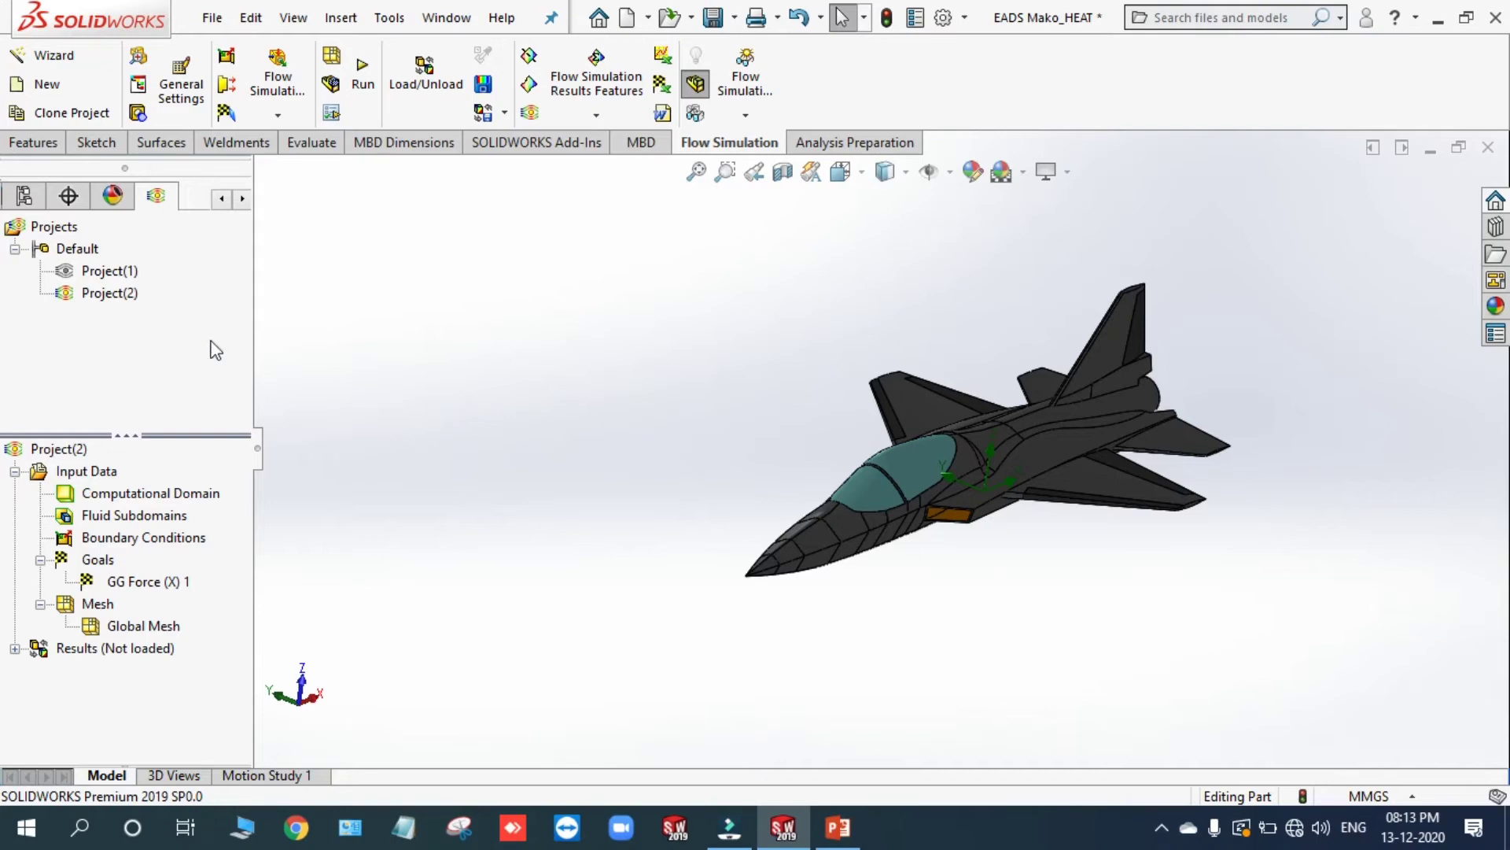
double_click(96, 272)
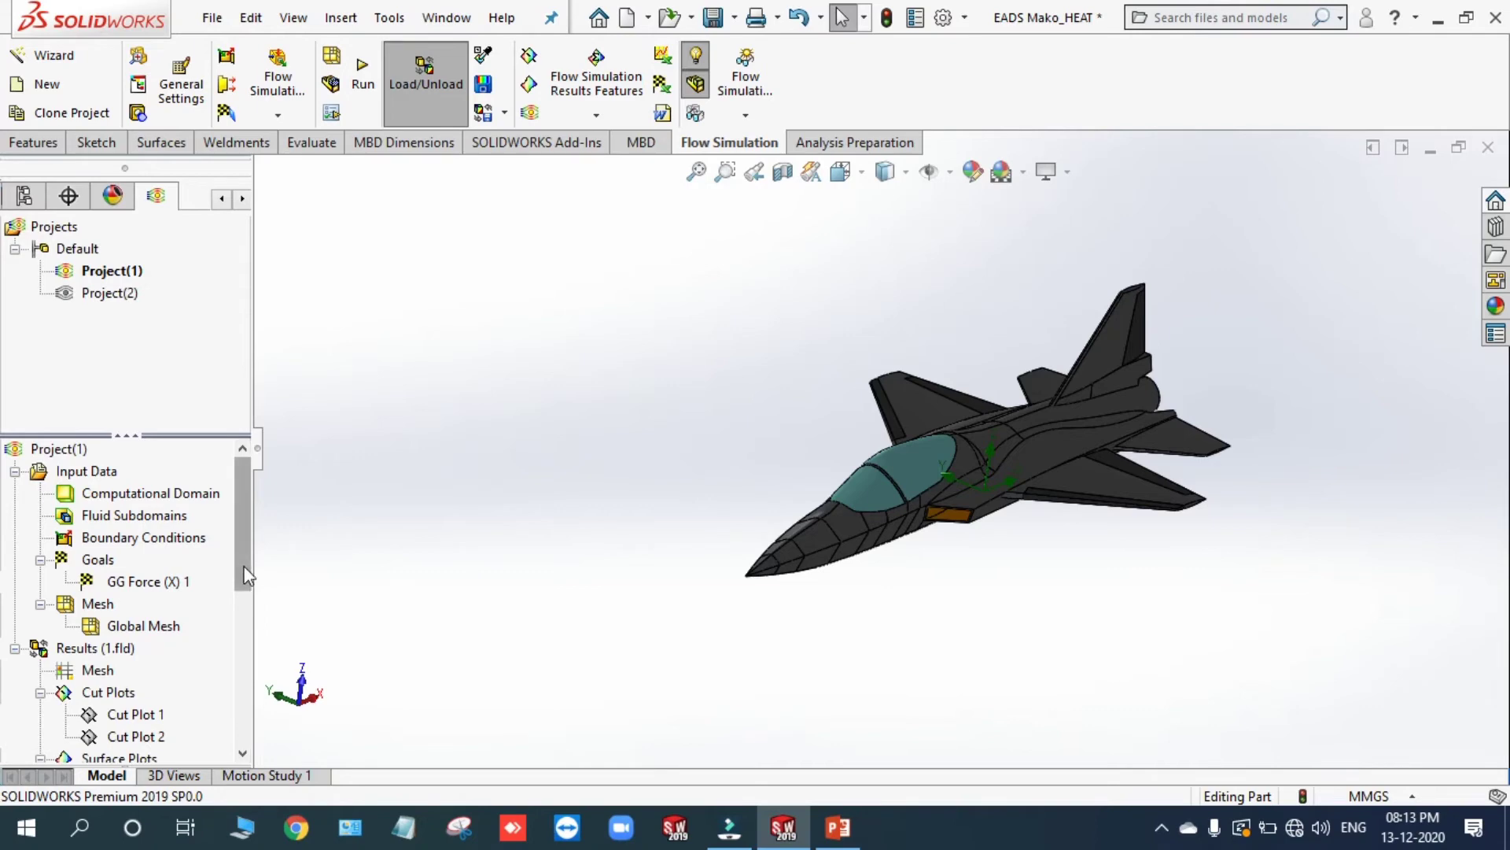
left_click_drag(244, 565, 242, 628)
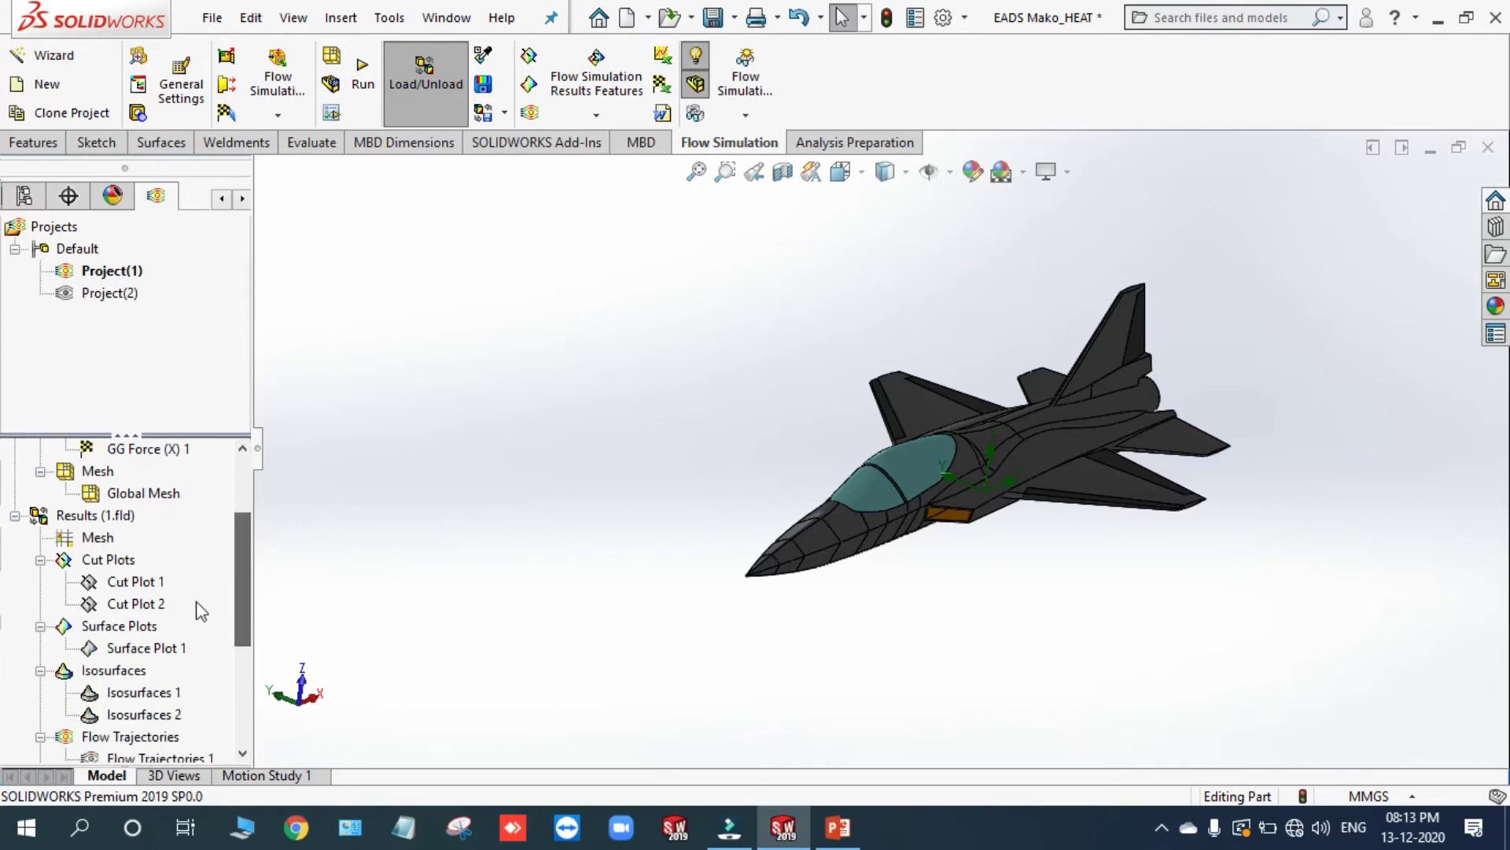
Step: Display the stored pressure plot Cut Plot 1 around the aircraft
right_click(97, 518)
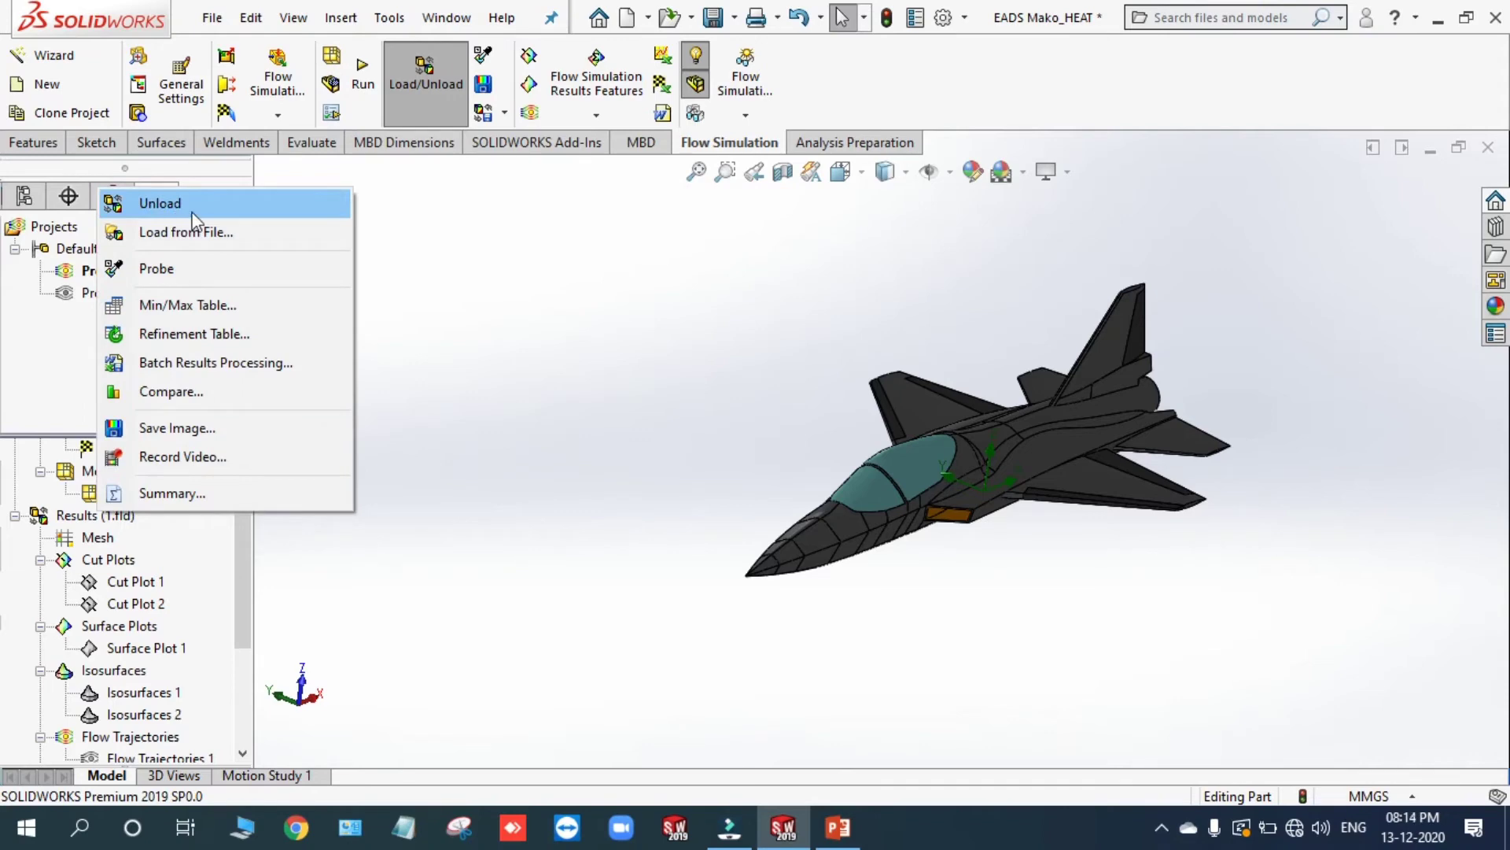
left_click(469, 313)
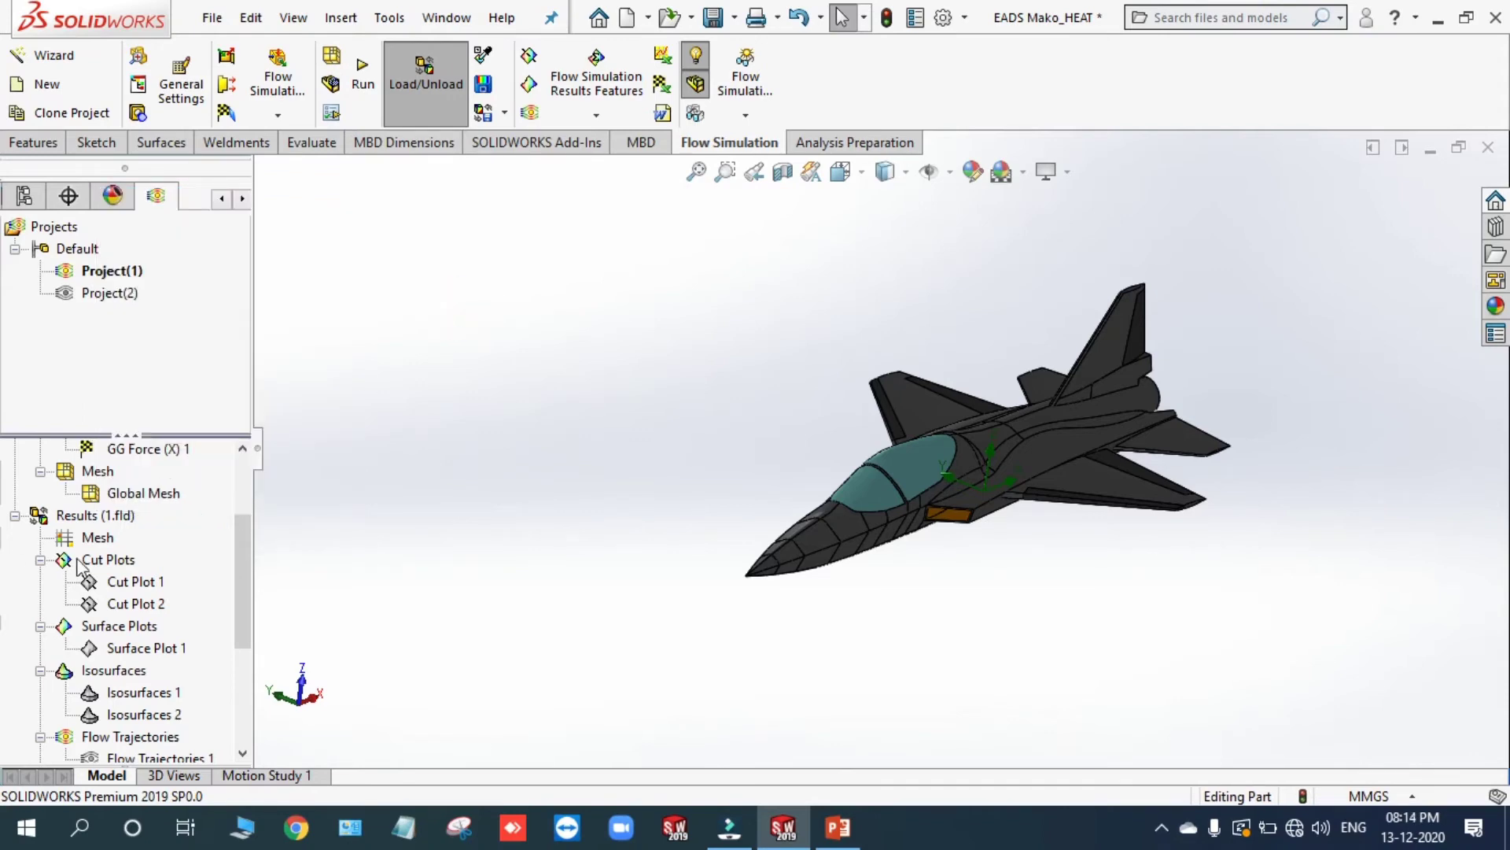
left_click(118, 583)
right_click(118, 583)
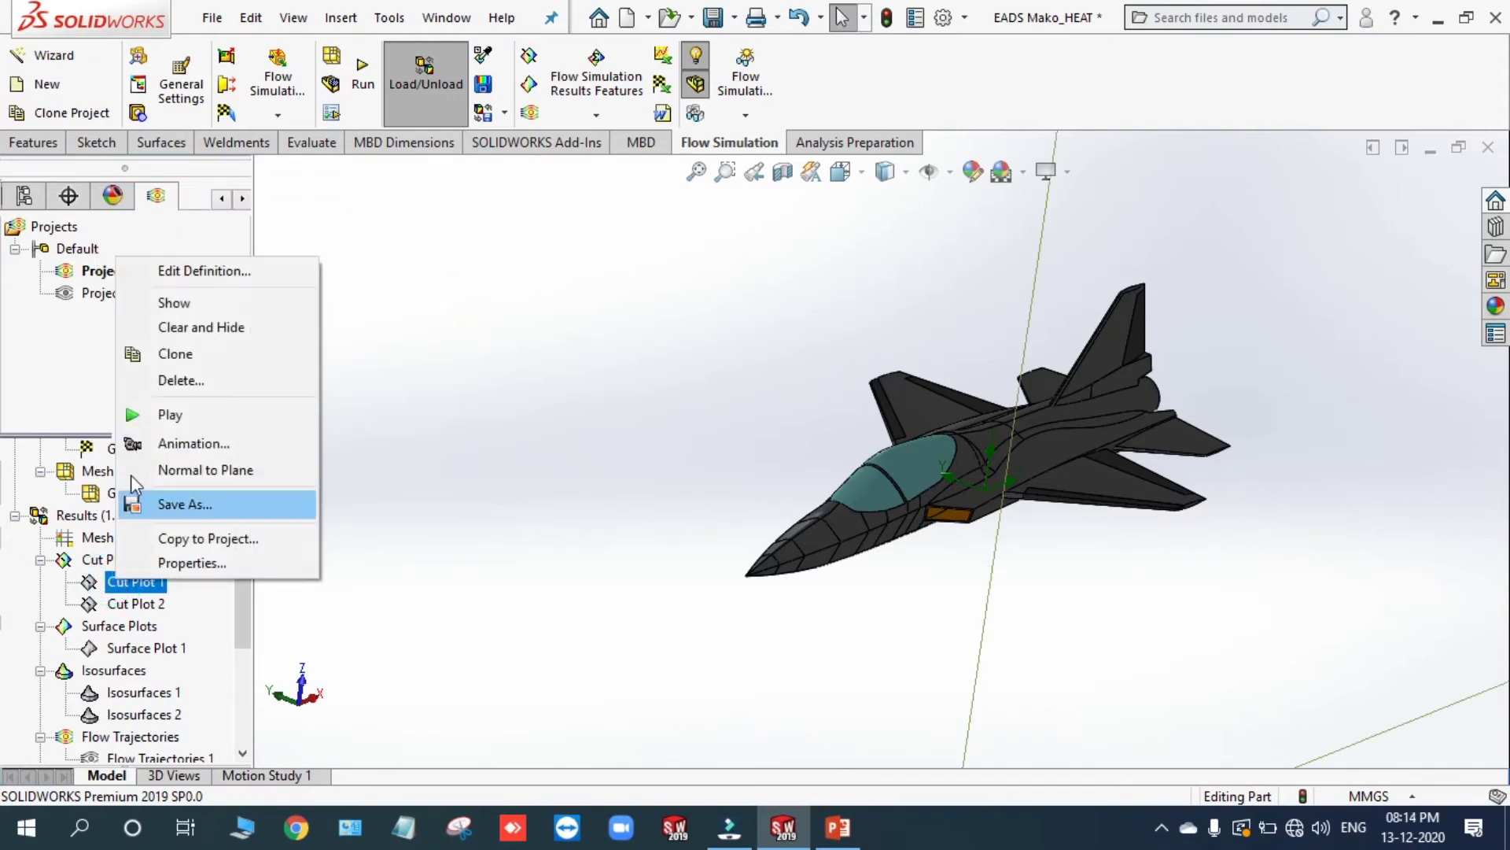
left_click(157, 303)
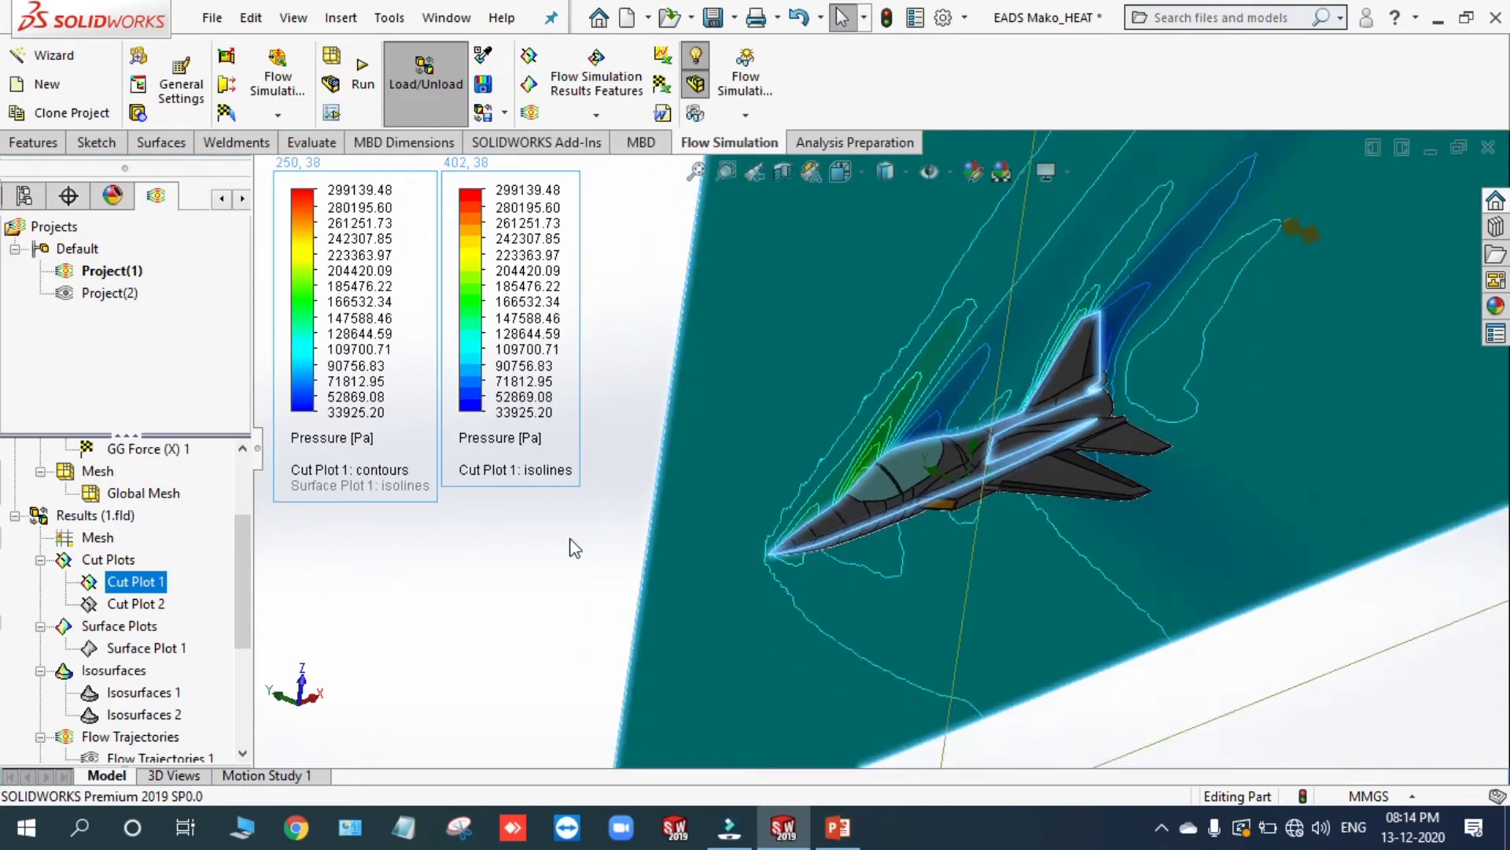
middle_click_drag(710, 480, 850, 455)
Step: Play the Cut Plot 1 animation across the flow domain and stop it
right_click(122, 586)
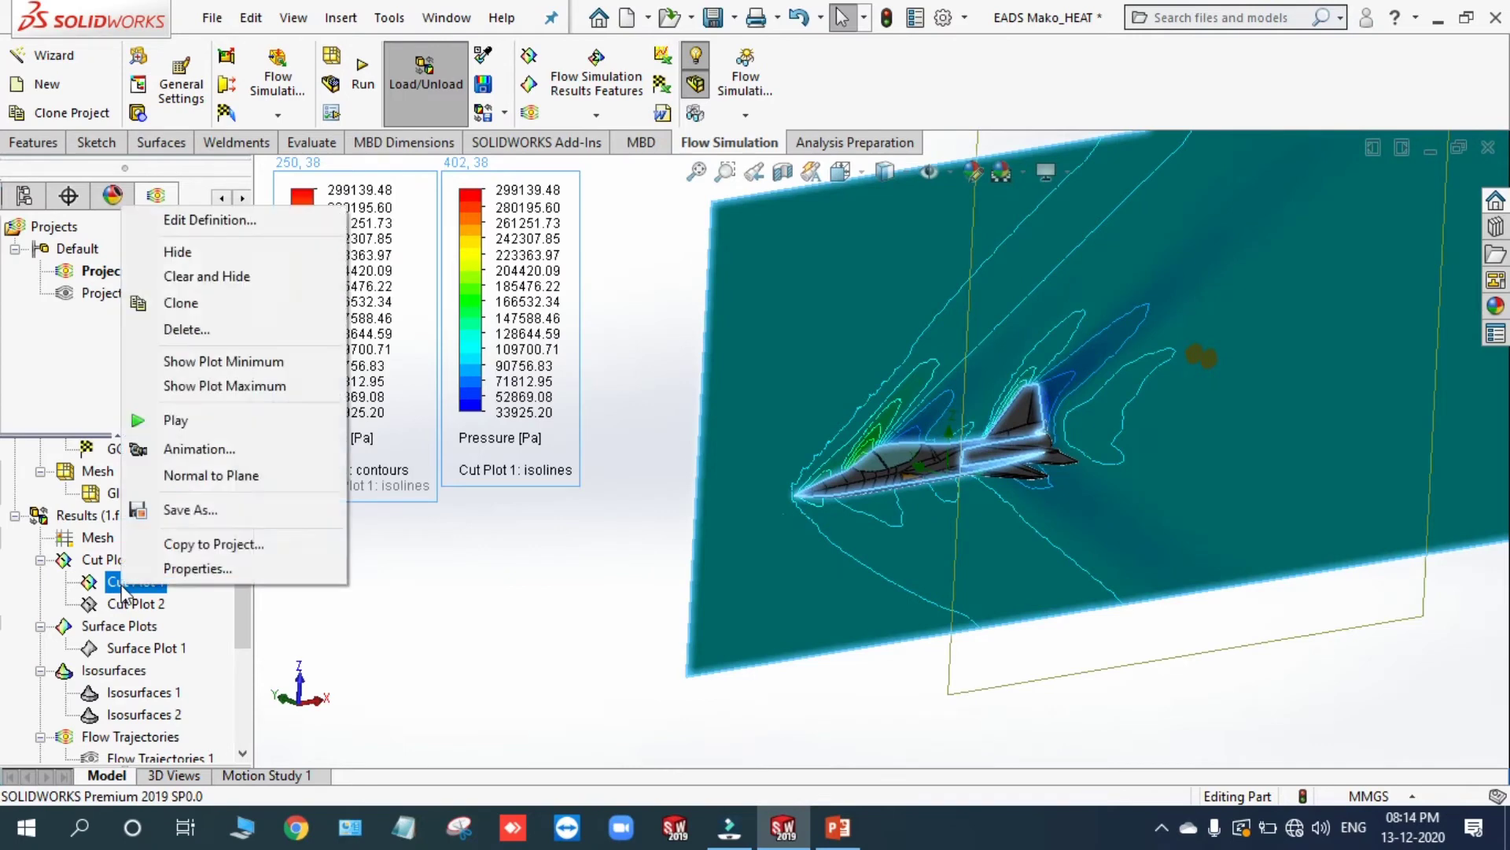
left_click(158, 424)
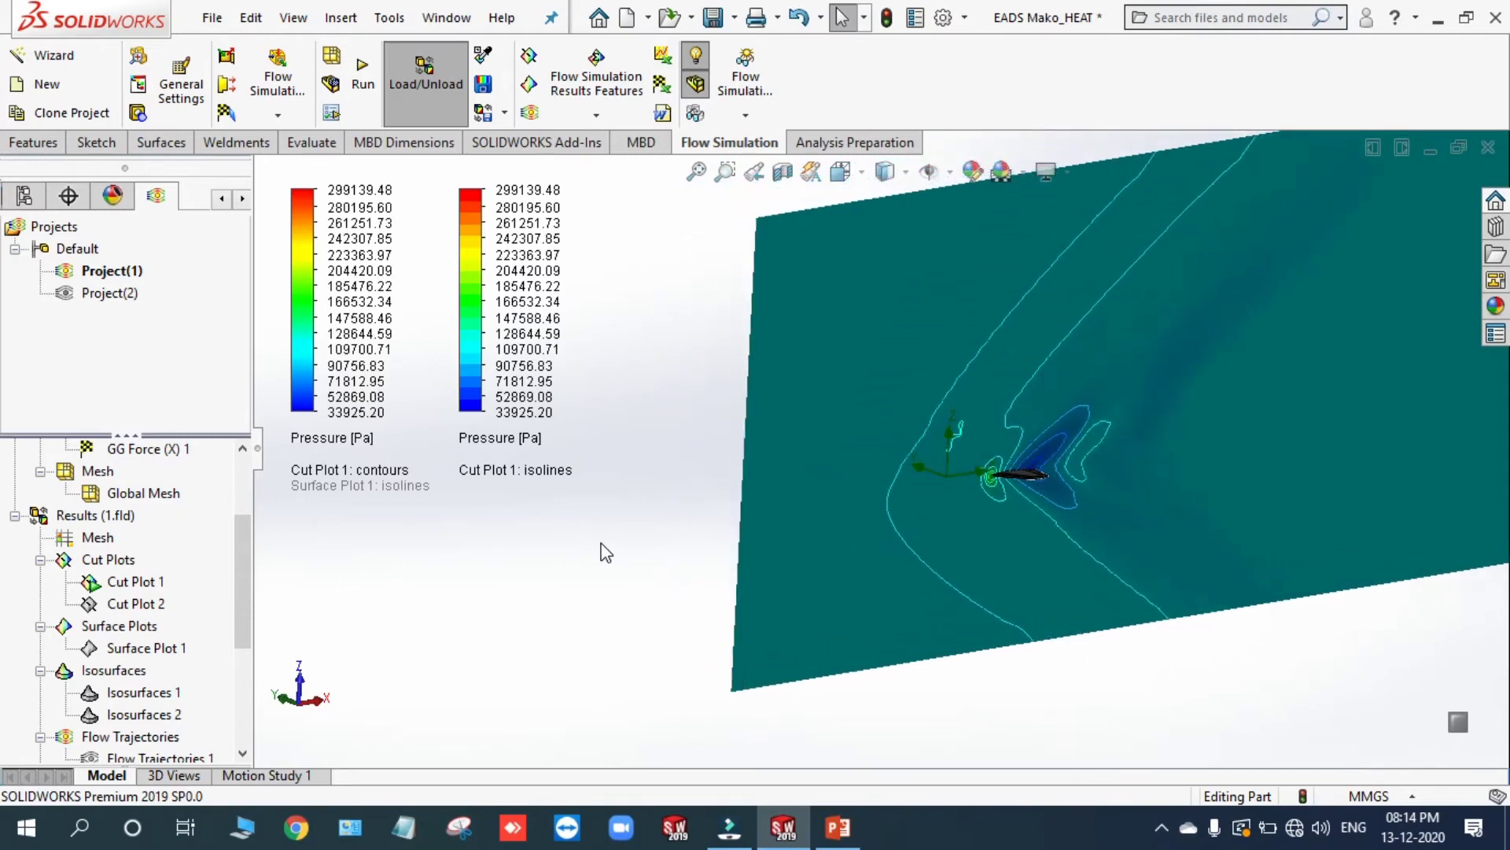
right_click(131, 586)
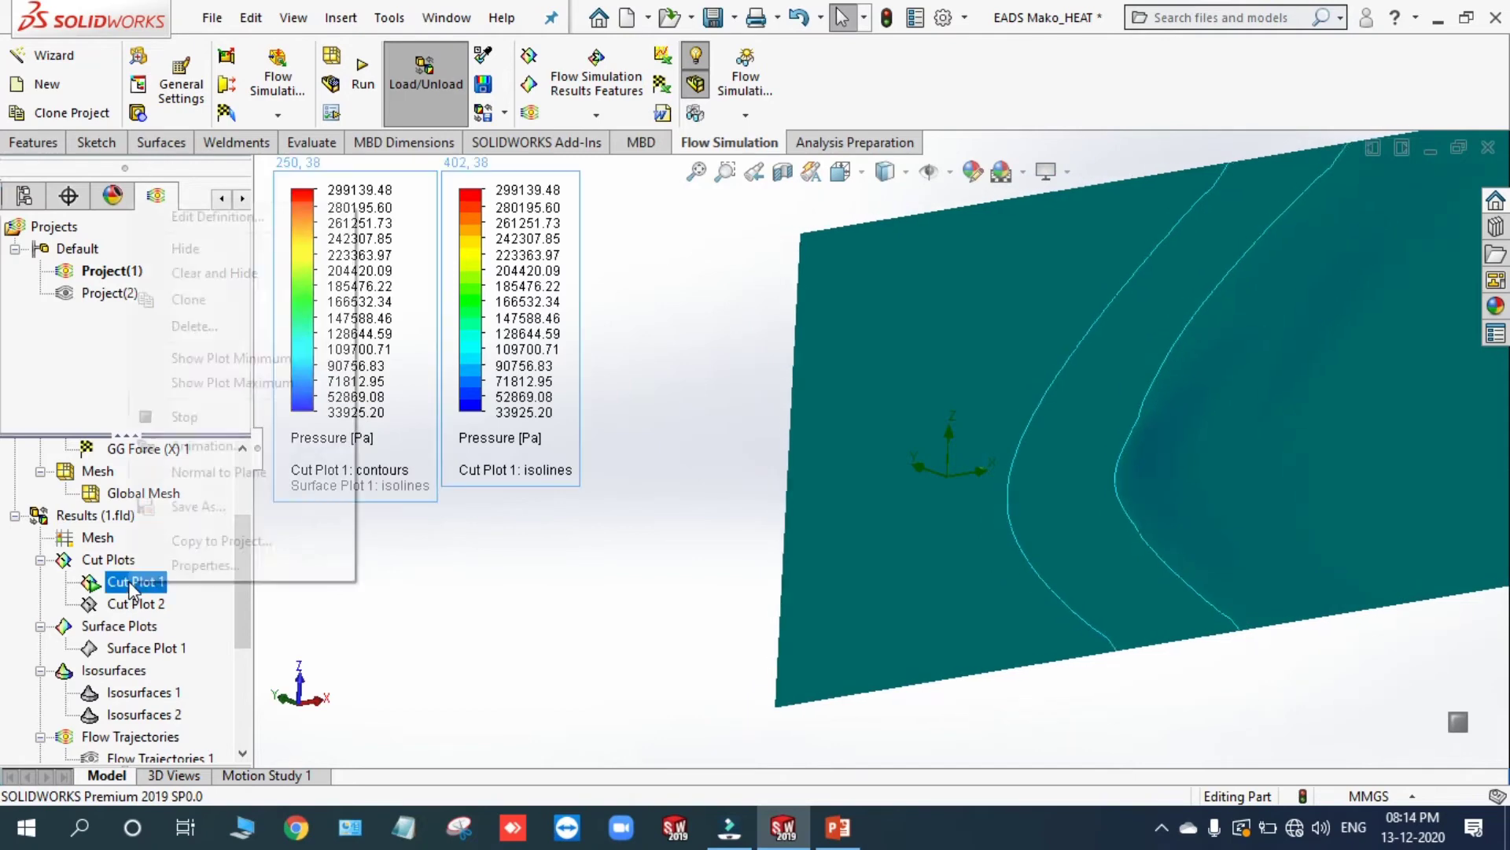
left_click(177, 414)
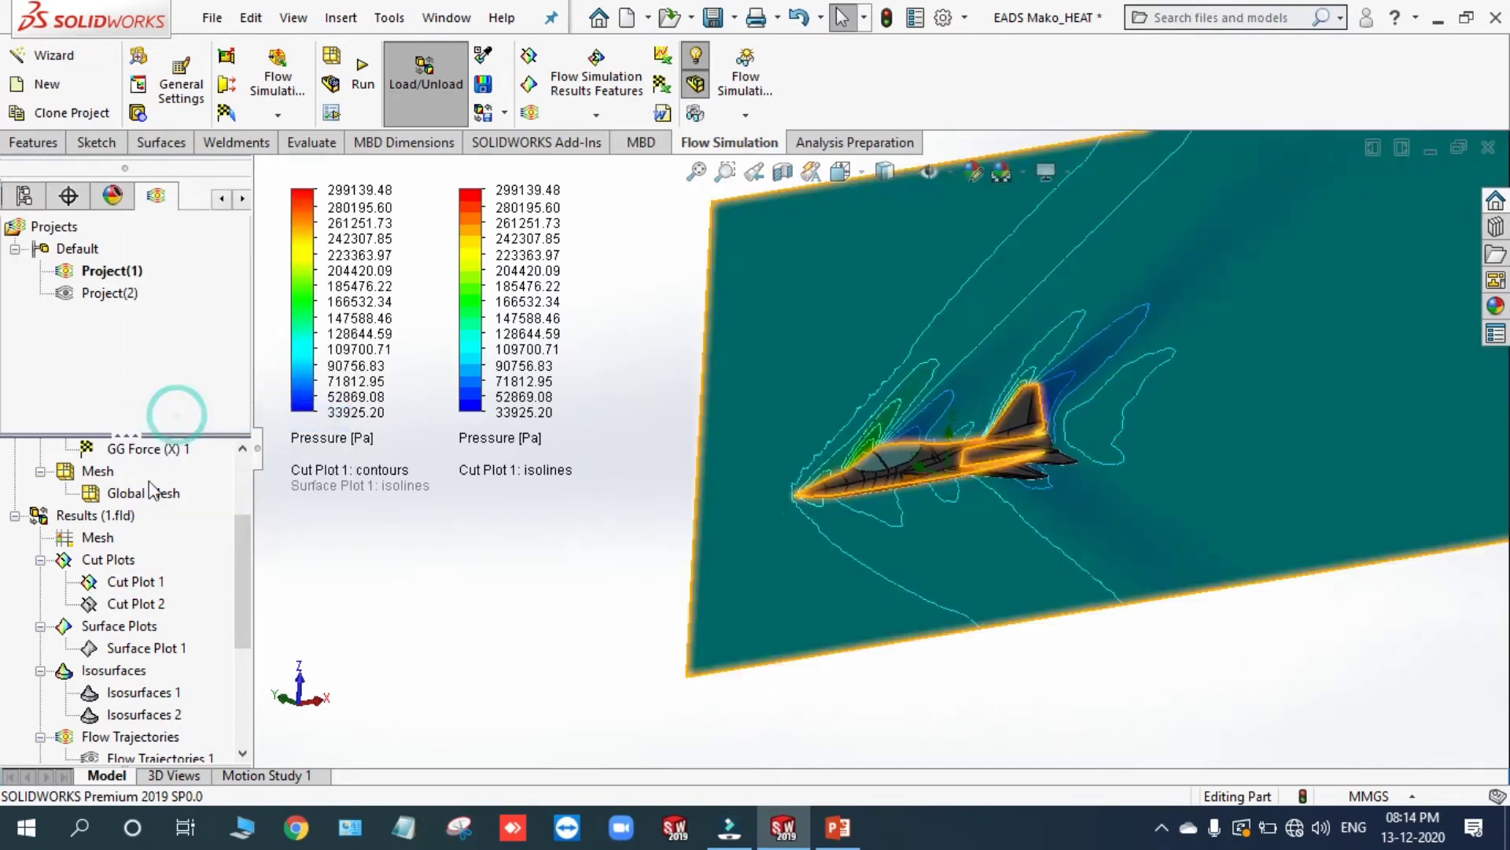
Step: Hide Cut Plot 1 and display the velocity contours of Cut Plot 2
right_click(128, 587)
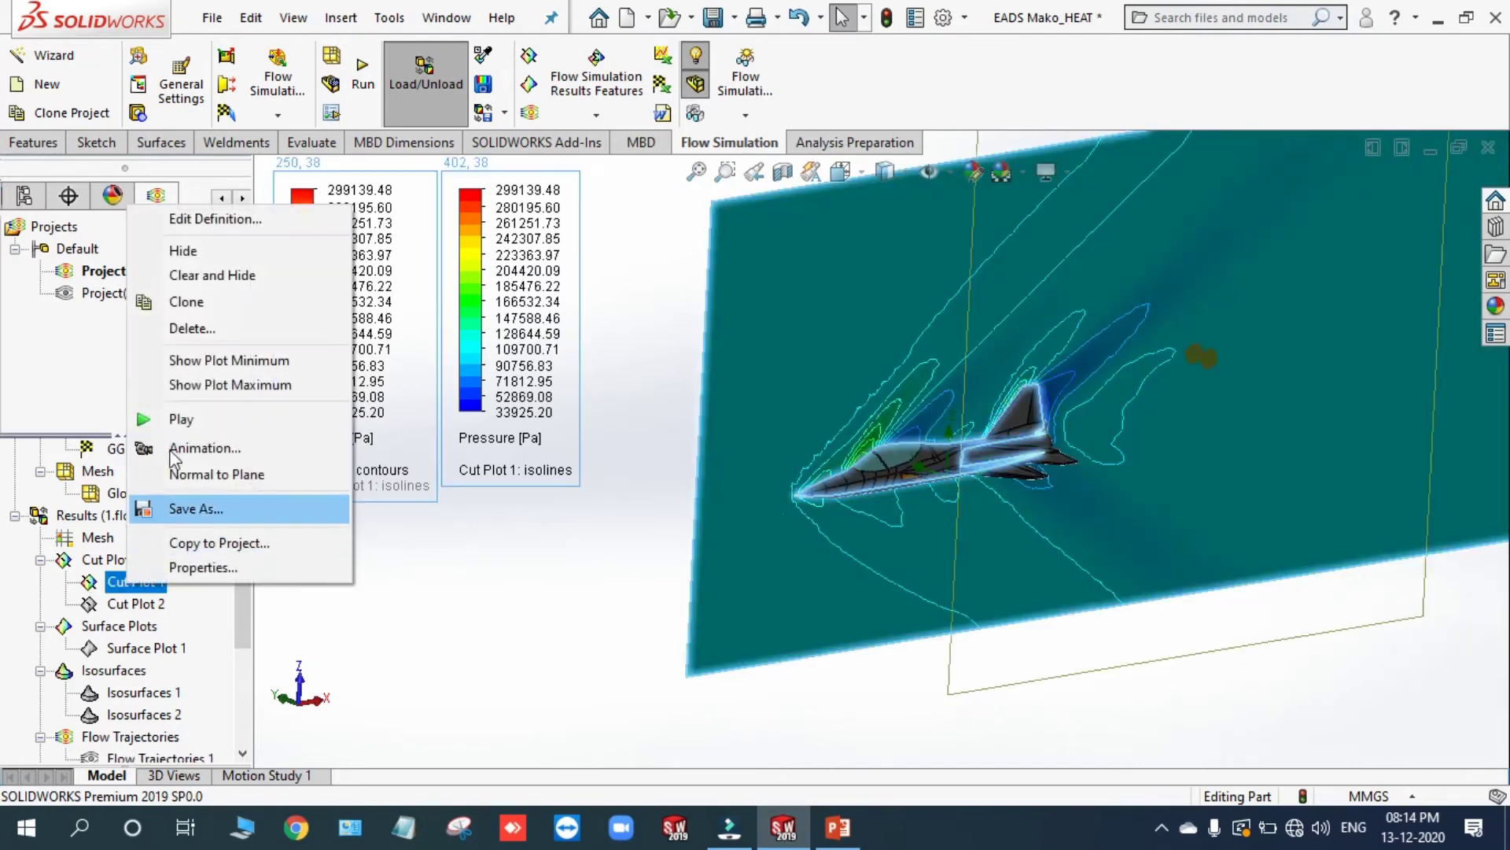
left_click(185, 251)
right_click(129, 606)
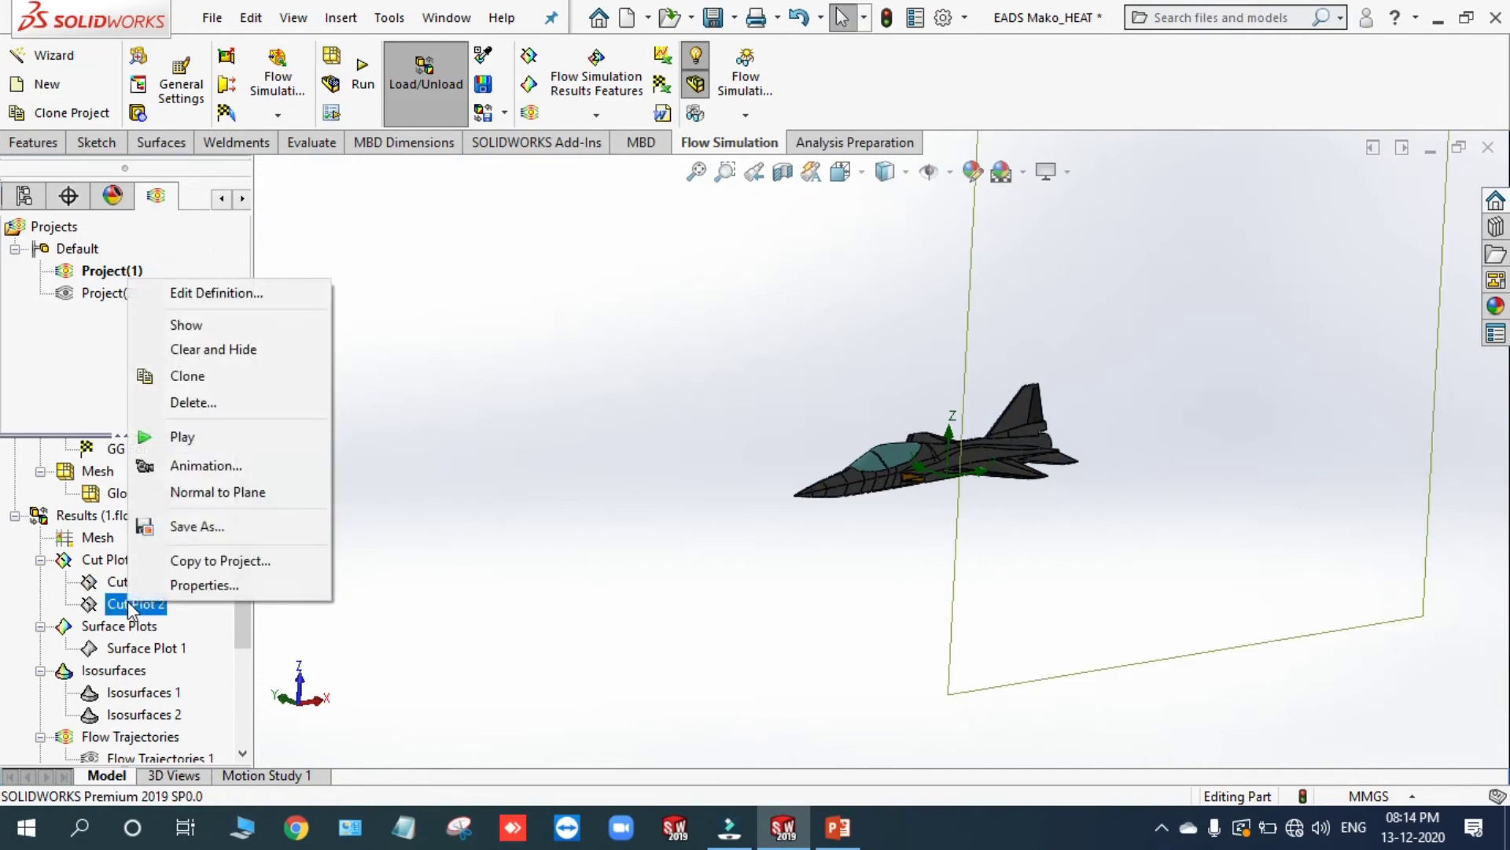
left_click(189, 325)
middle_click_drag(700, 470, 928, 469)
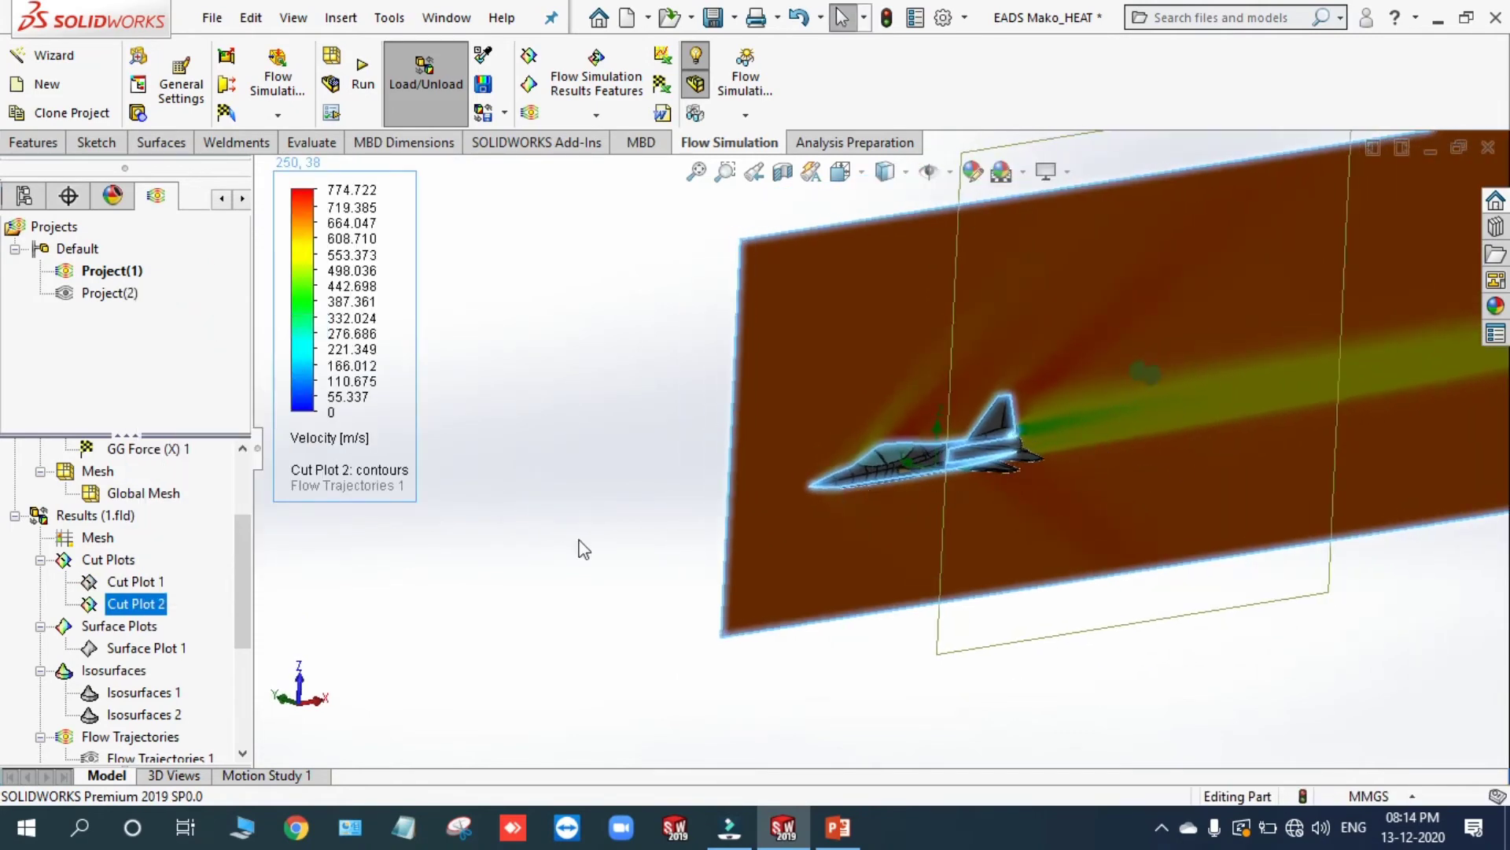
Step: Edit the definition of Cut Plot 2 and set its contour parameter to Vorticity
right_click(130, 604)
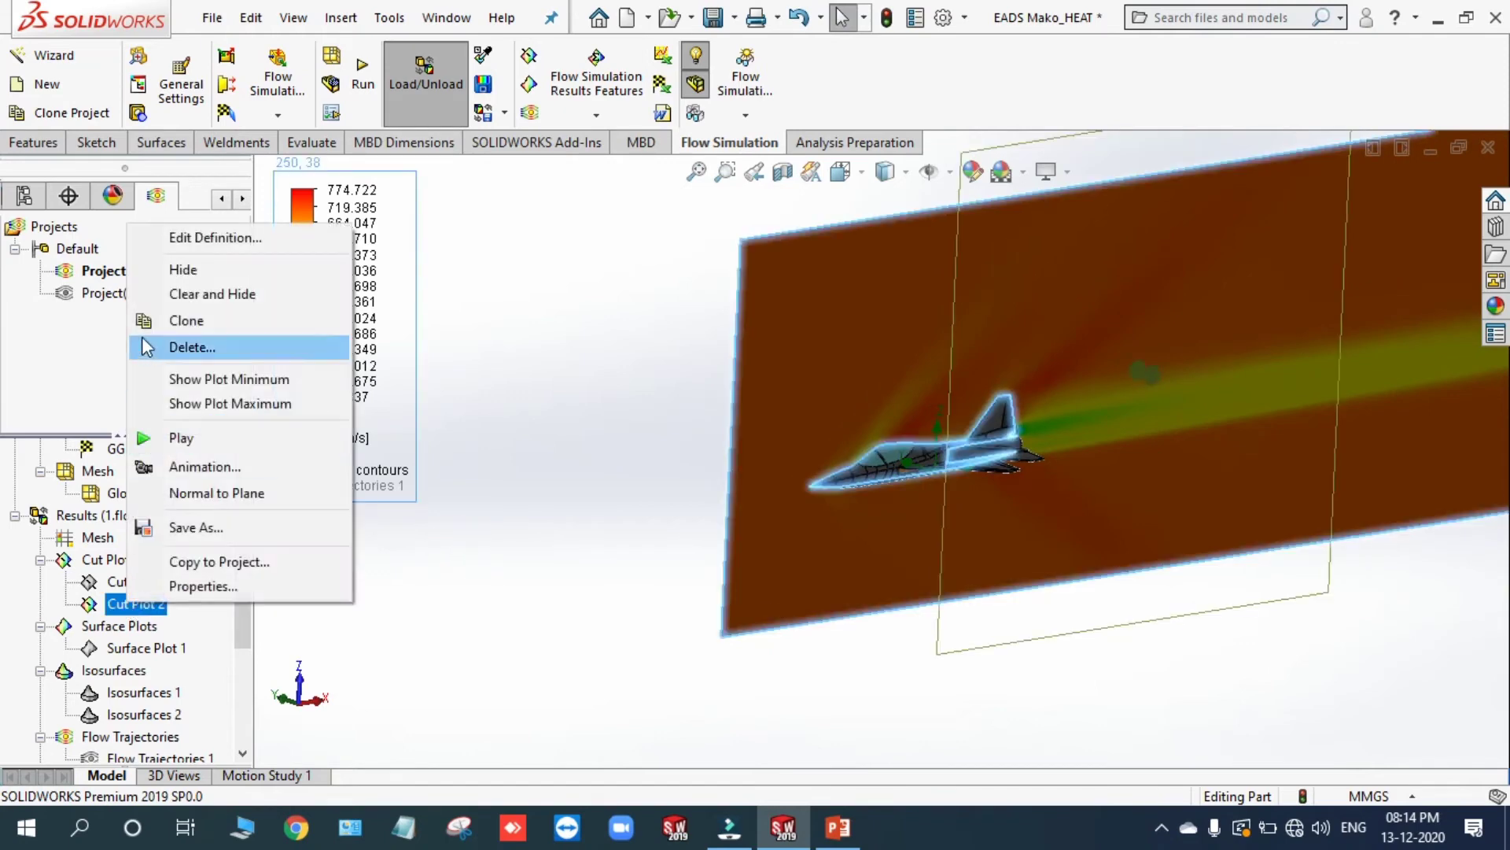
left_click(182, 238)
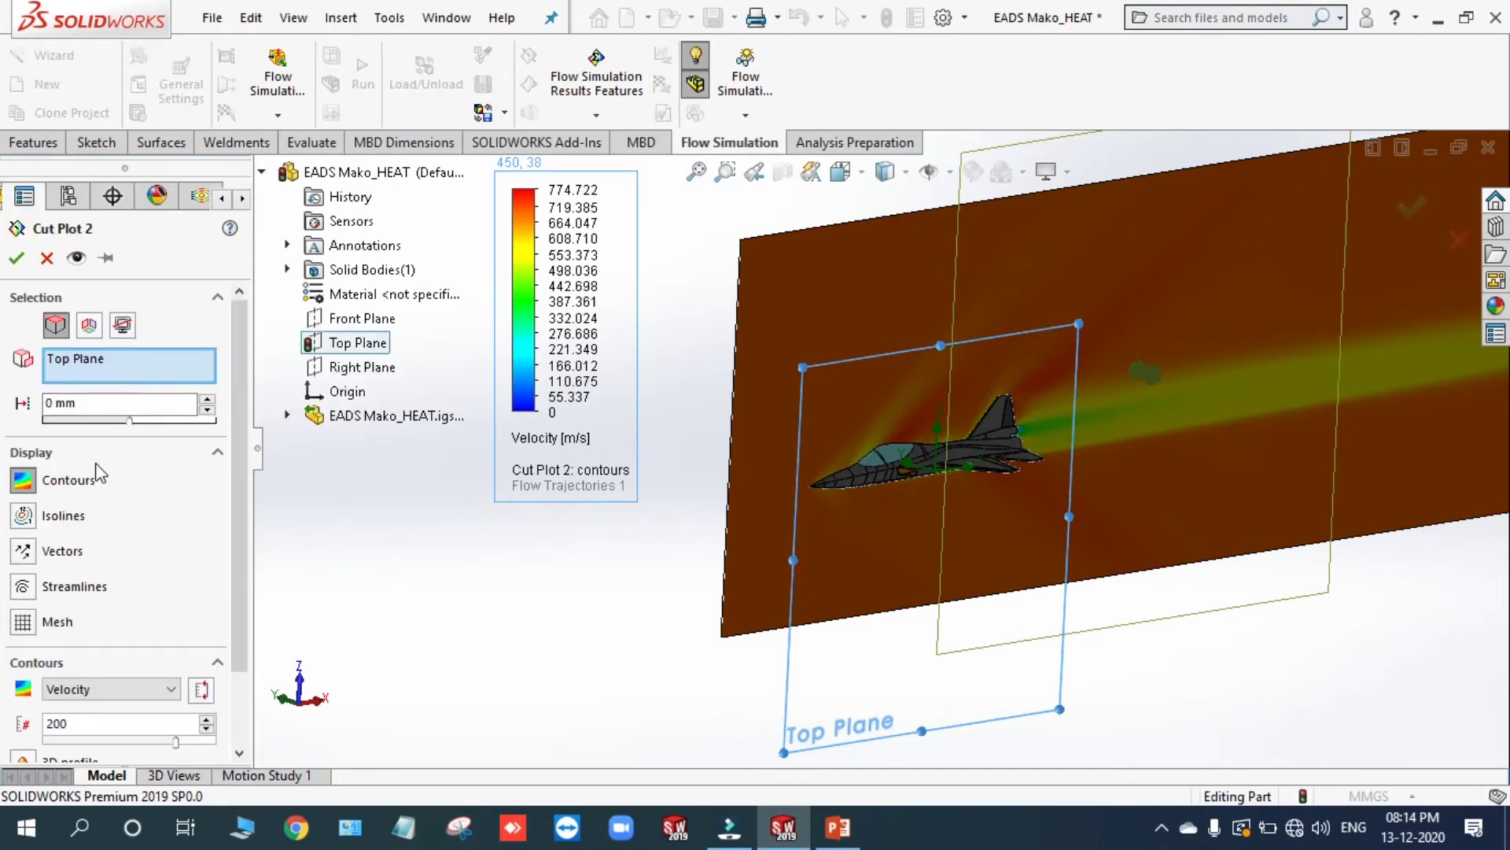
left_click(243, 612)
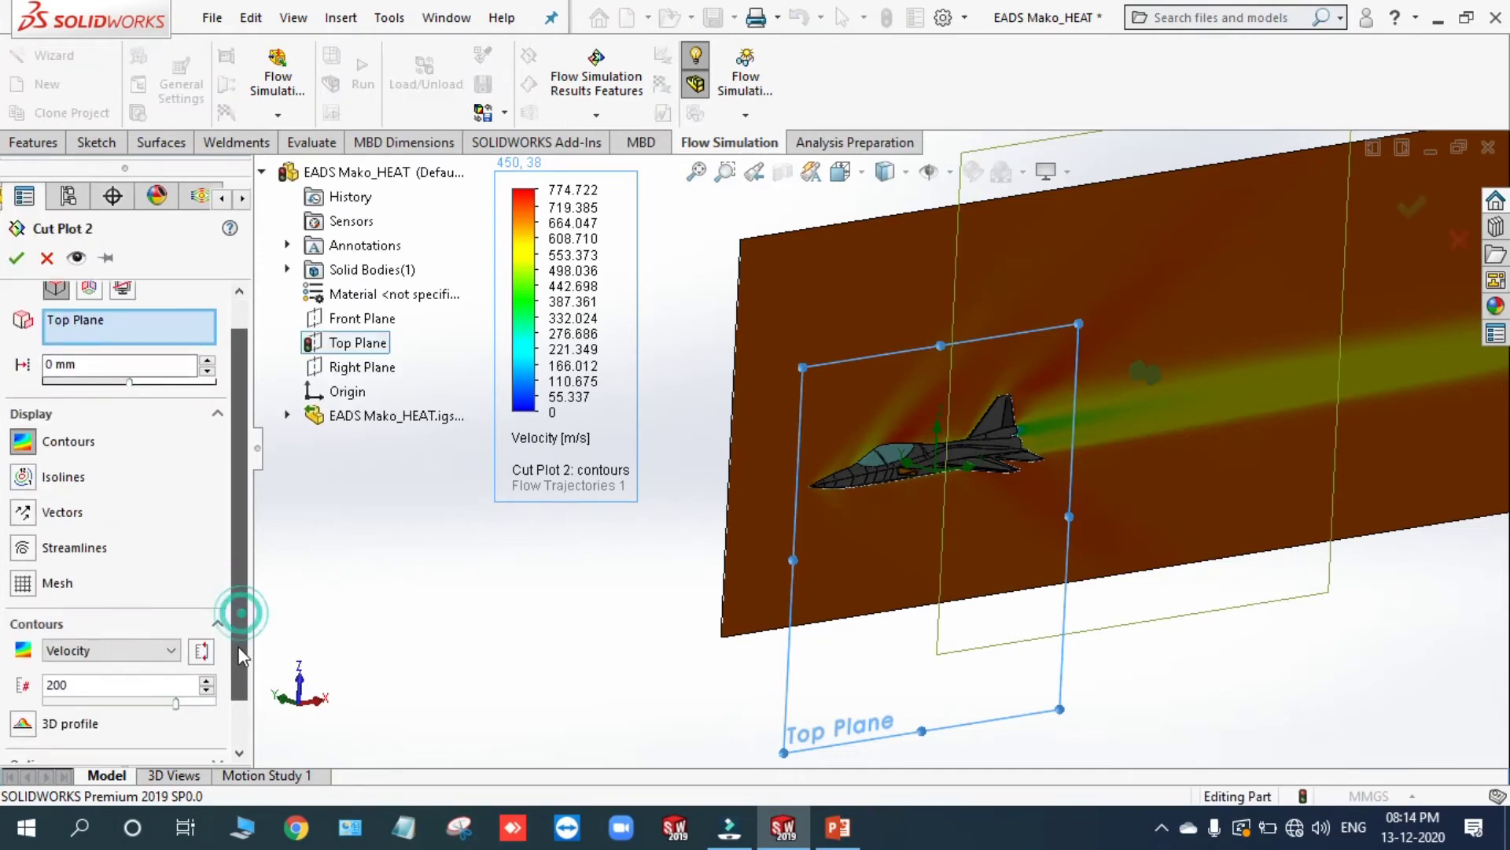
left_click(150, 643)
left_click(126, 543)
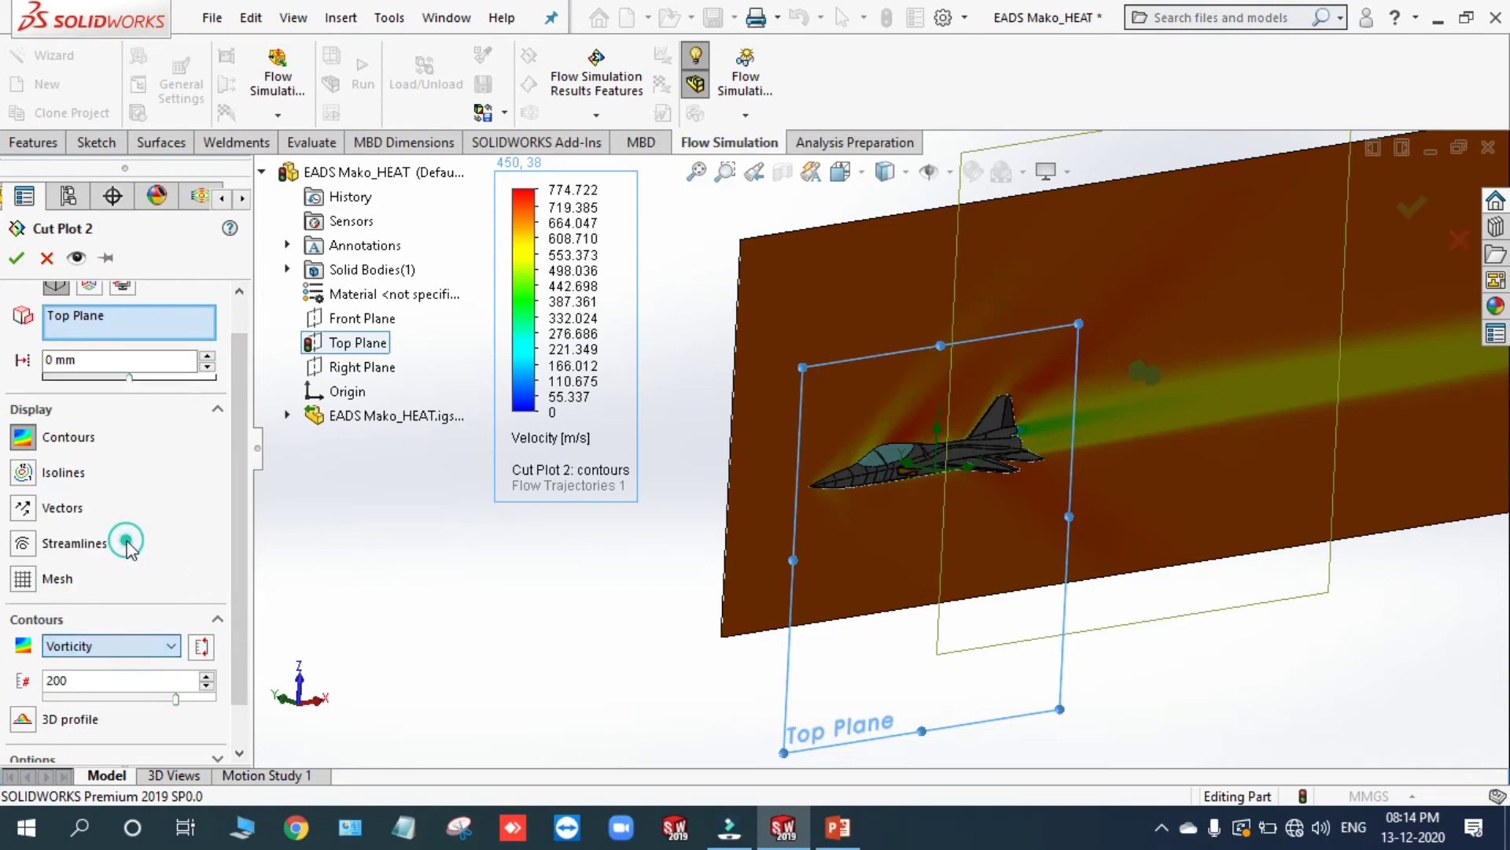
left_click(243, 605)
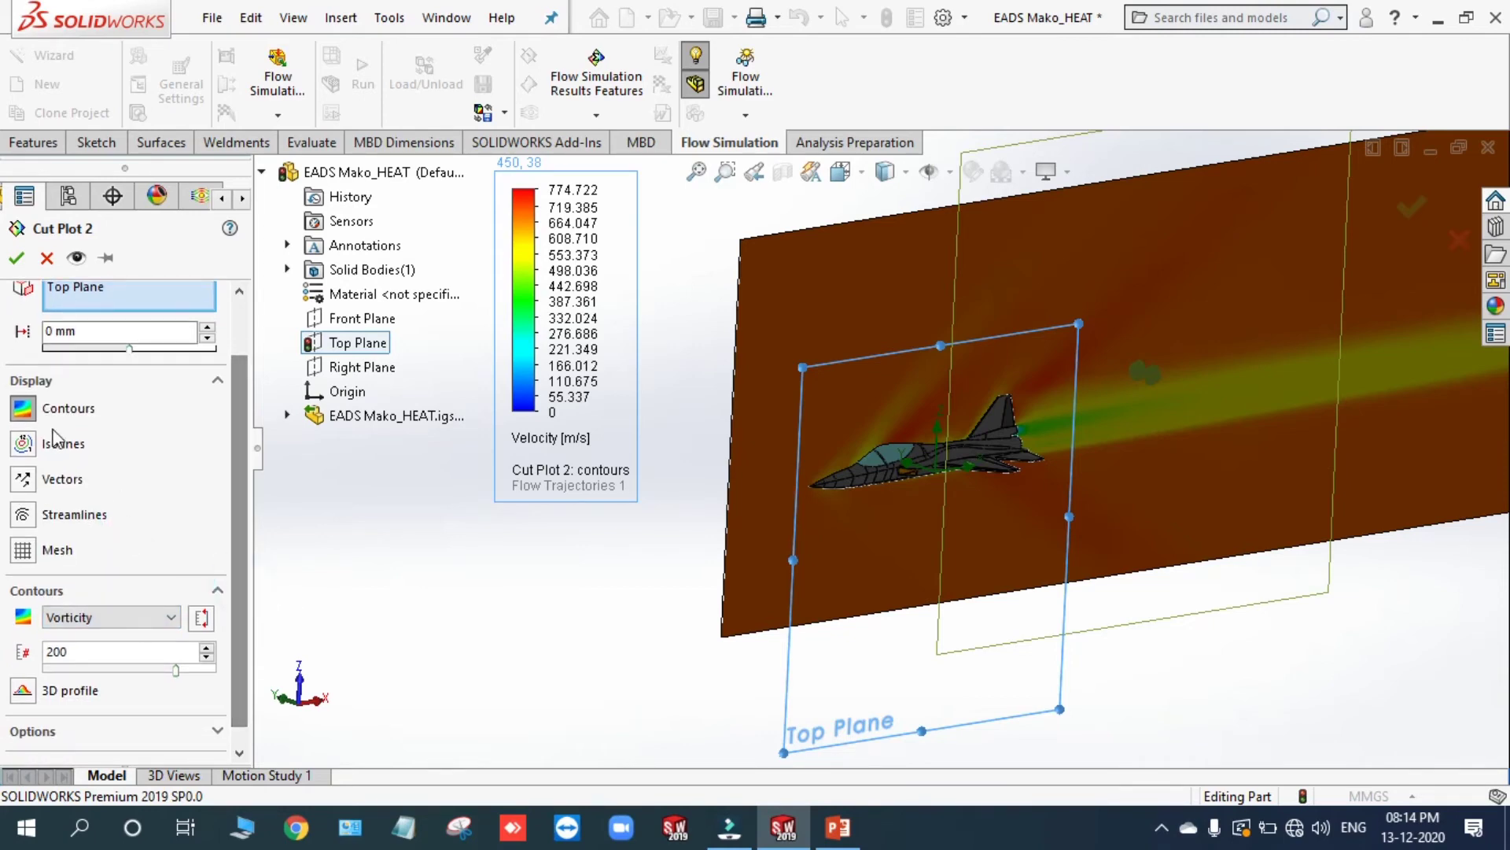
Step: Add isolines and streamlines to Cut Plot 2 and set the number of contour levels to 100
left_click(22, 443)
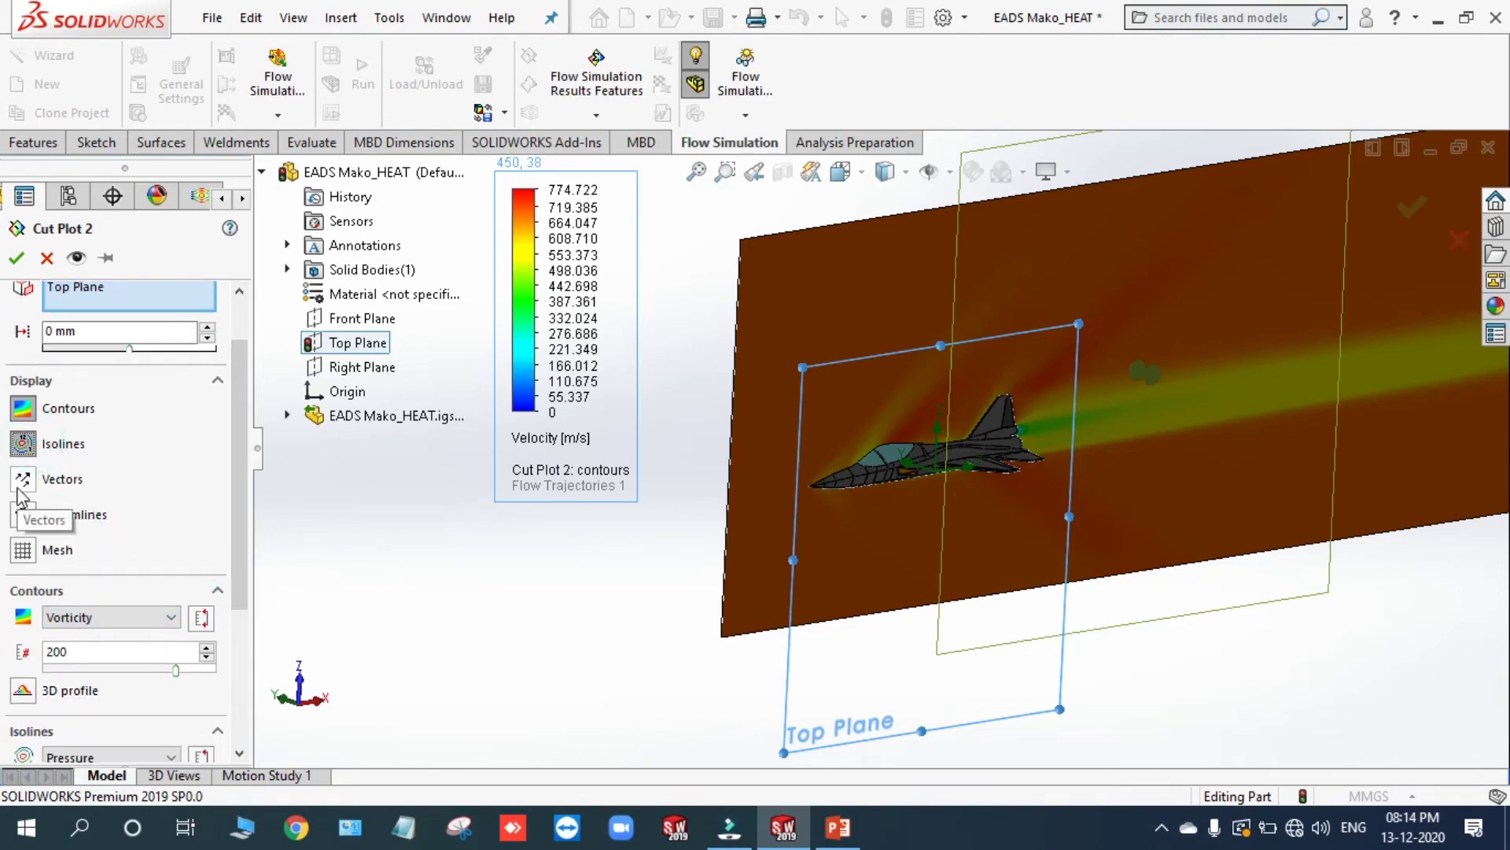
left_click(23, 481)
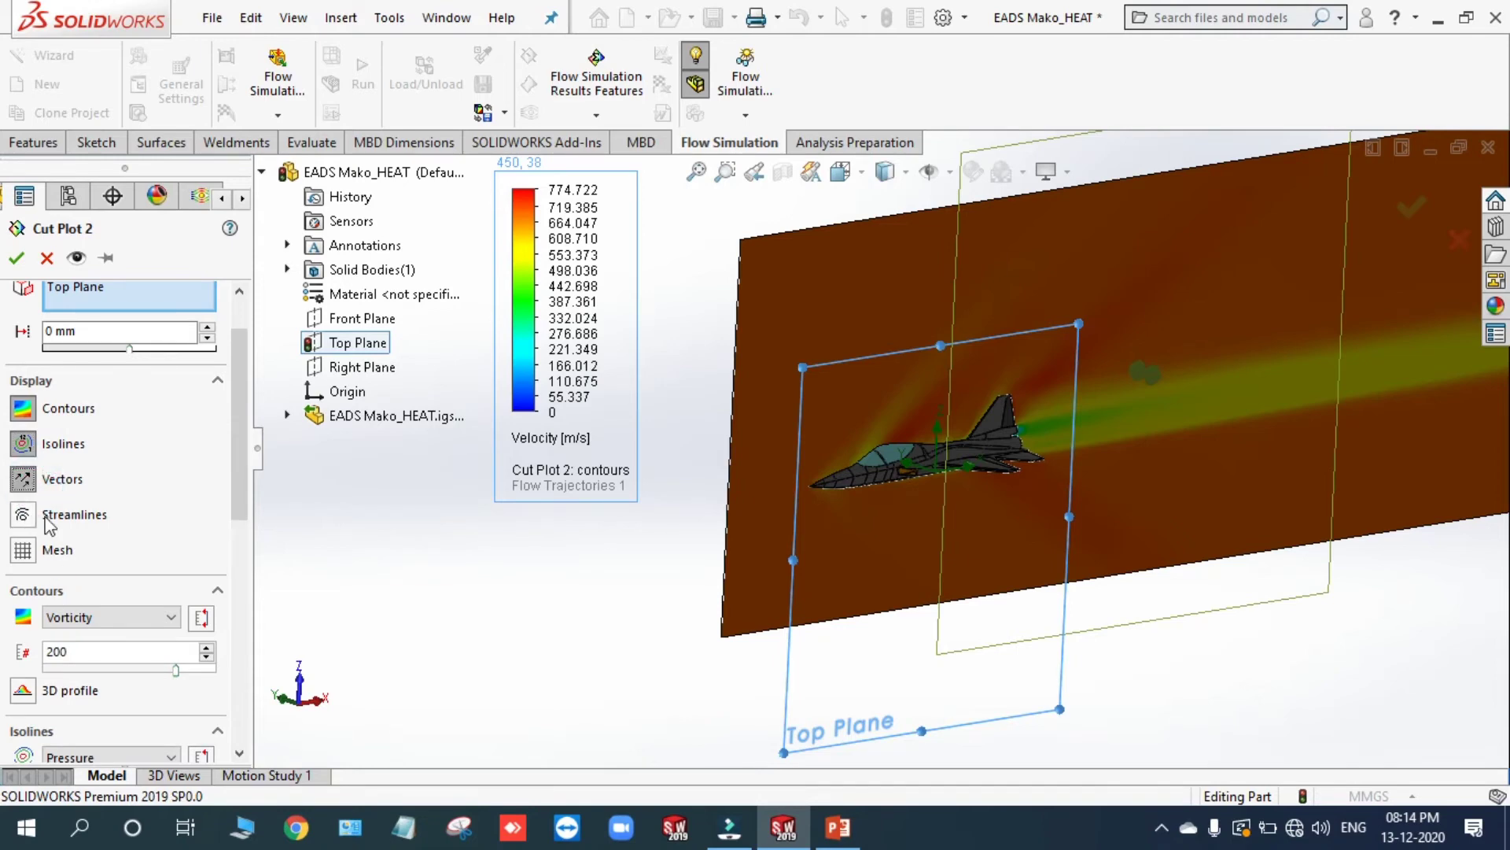
left_click(23, 515)
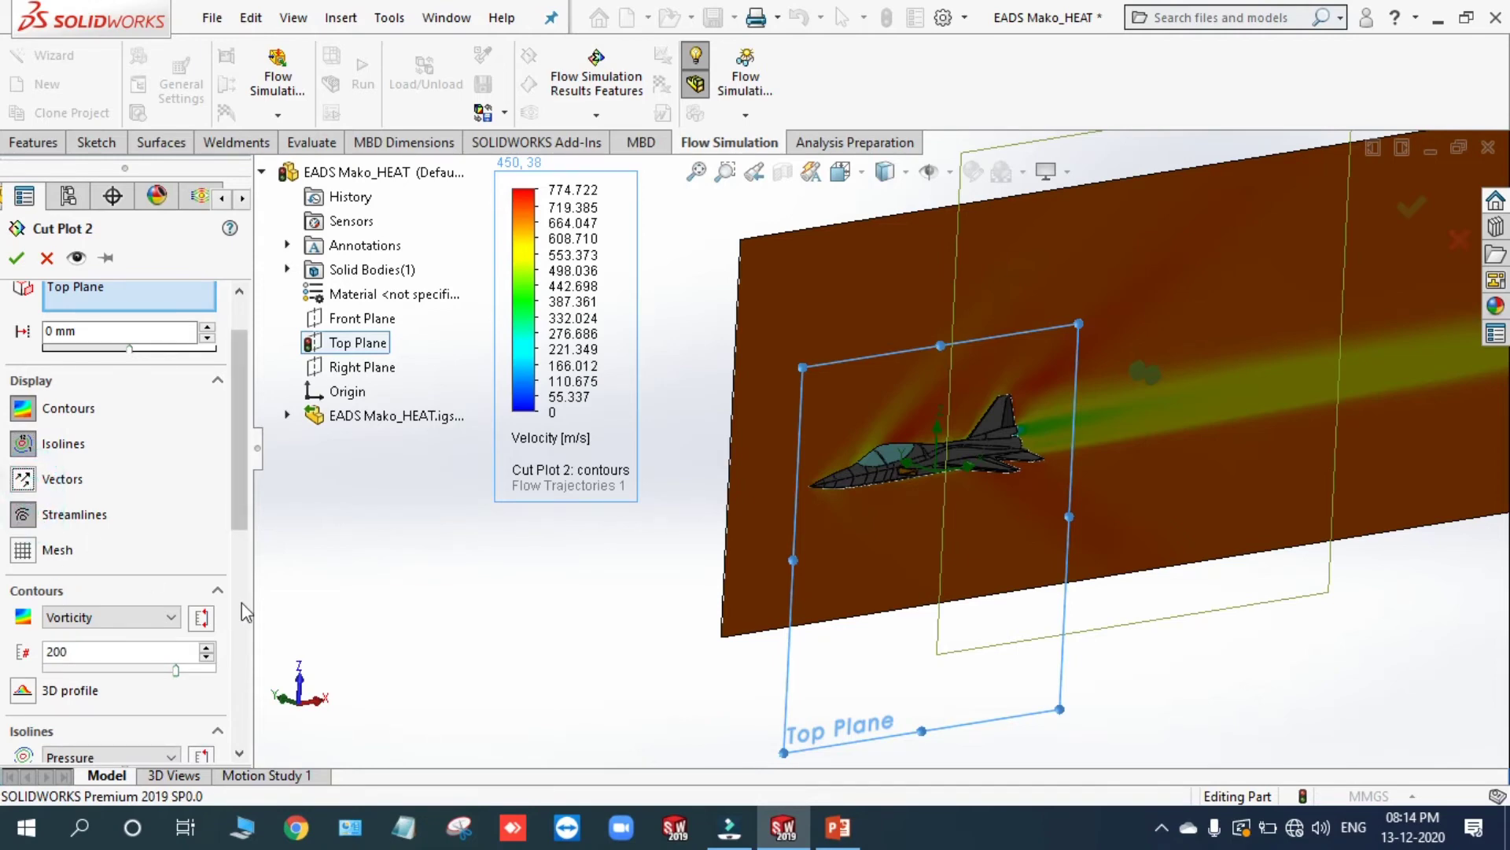
double_click(79, 652)
type("1")
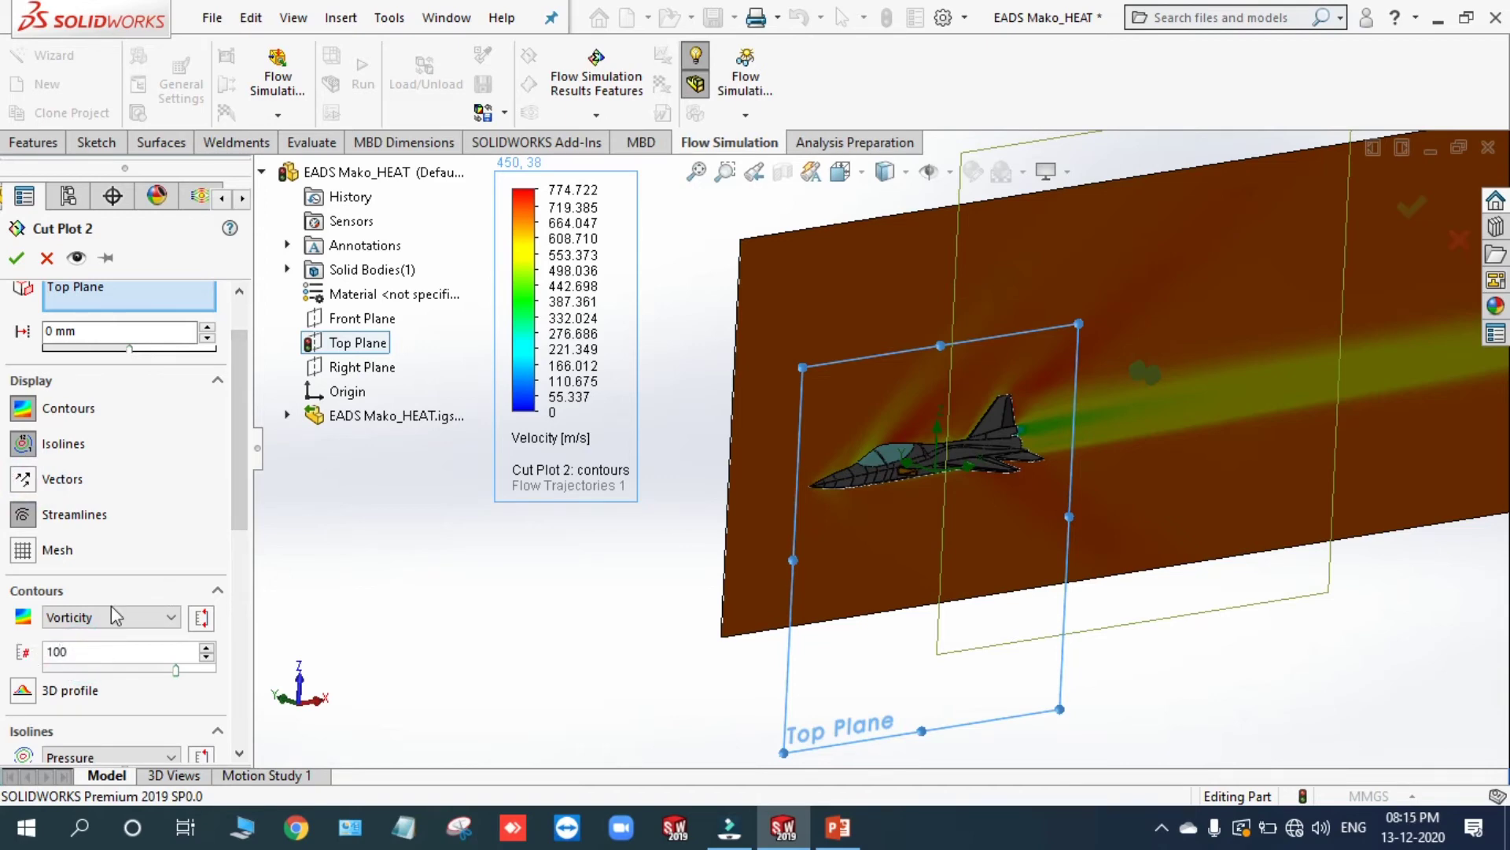
Step: Set the isolines parameter of Cut Plot 2 to Vorticity and preview the plot
left_click_drag(234, 503, 240, 582)
left_click(101, 554)
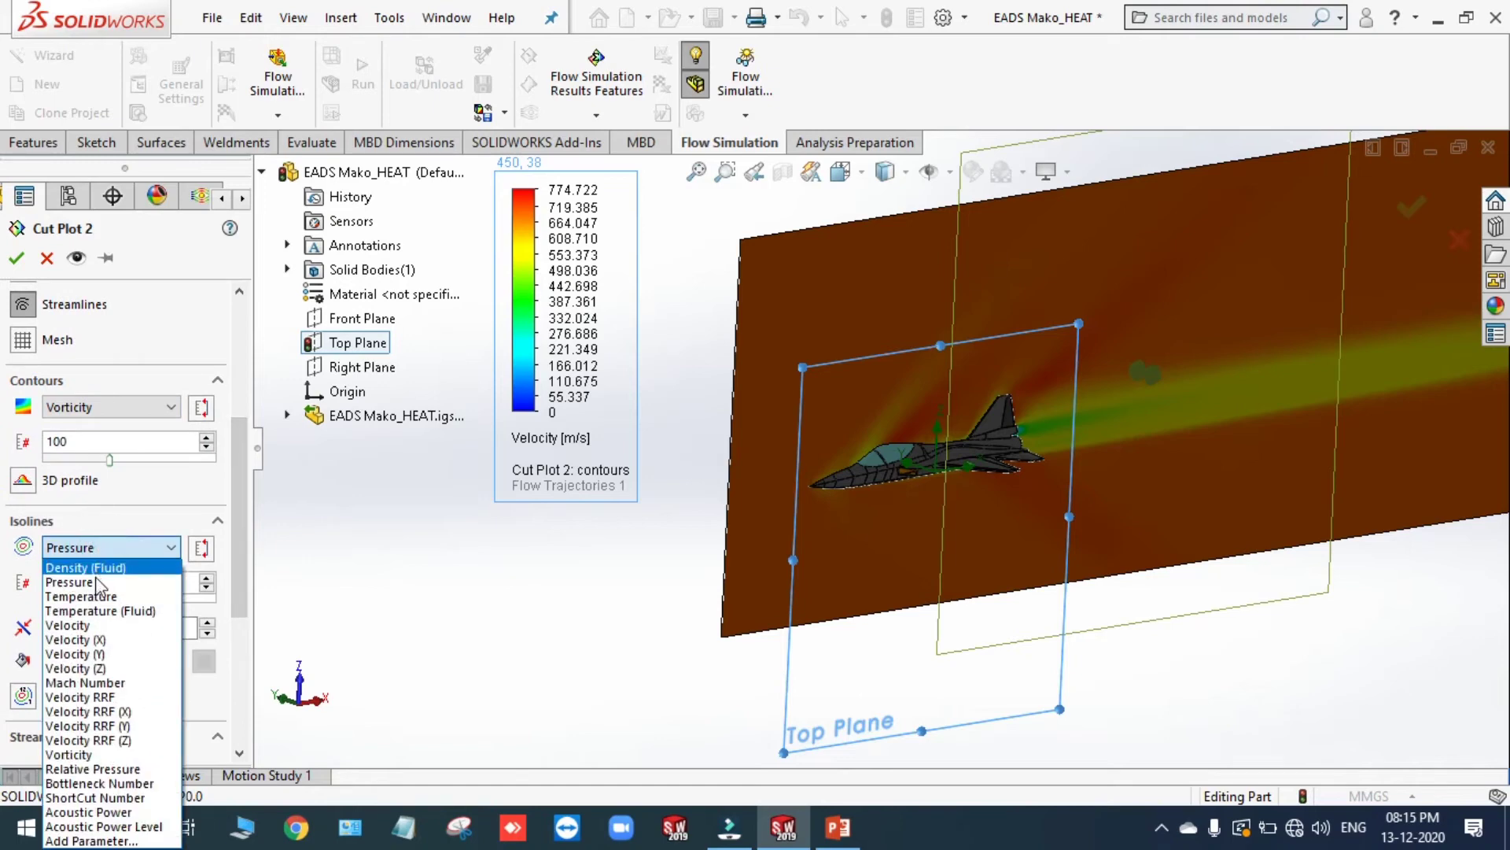
left_click(124, 755)
left_click_drag(233, 607, 261, 498)
left_click(76, 258)
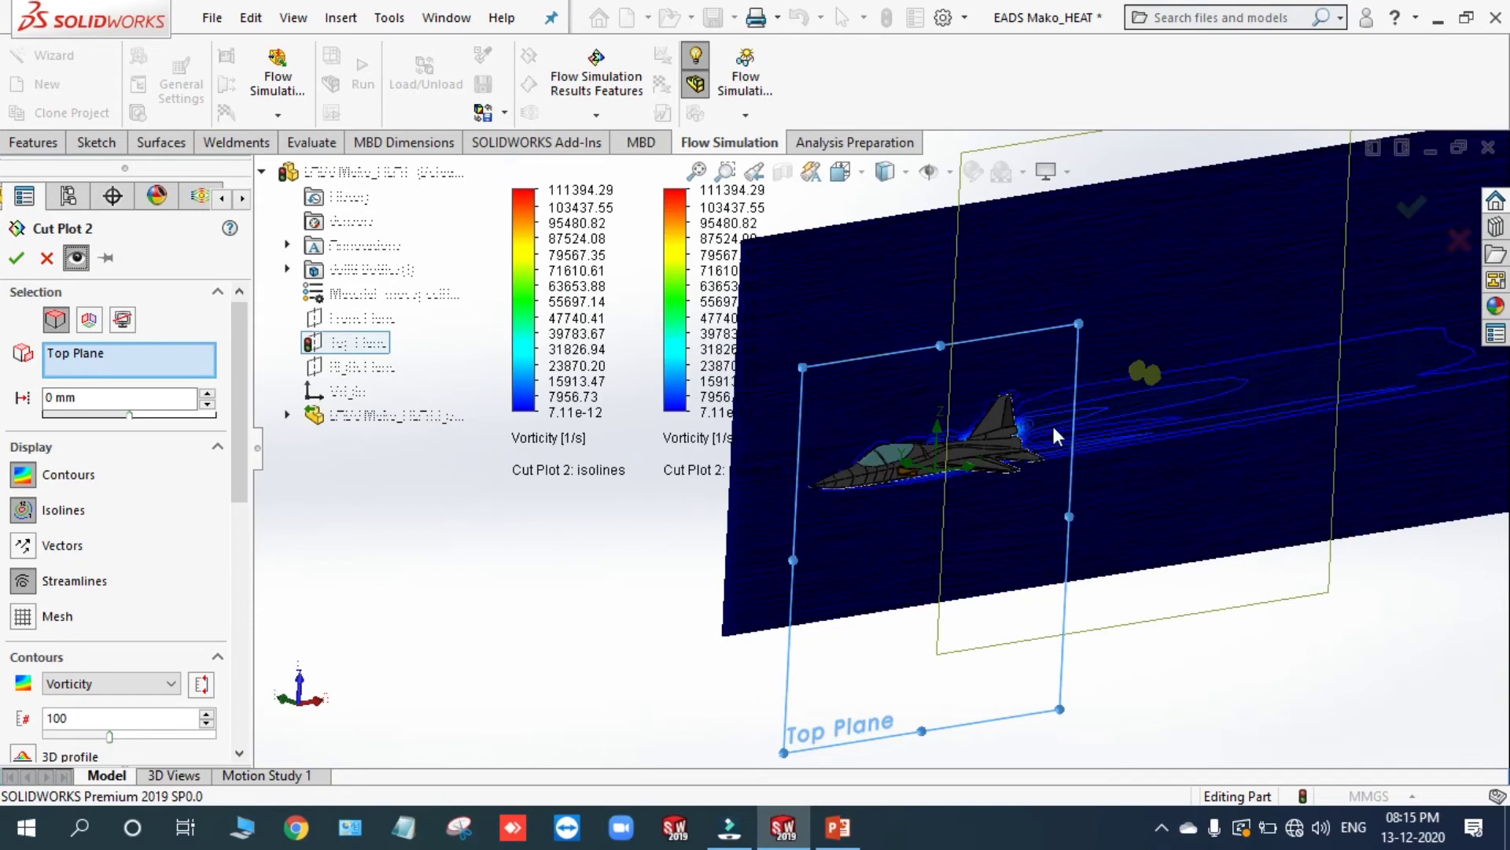
middle_click_drag(1051, 422, 1007, 365)
scroll(1010, 365, "up", 4)
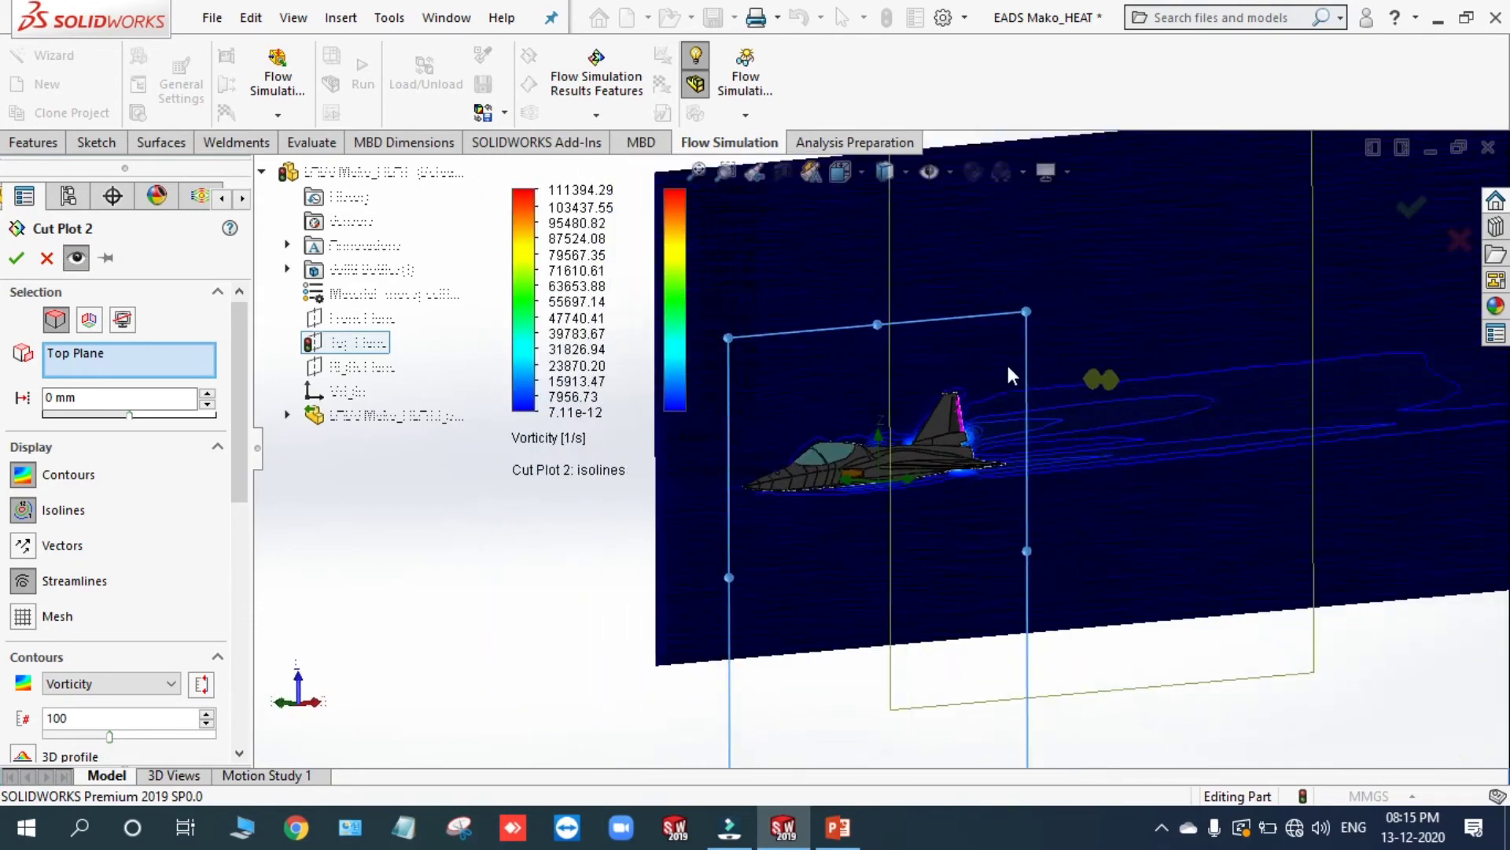
Step: Change the Cut Plot 2 streamlines to evenly spaced lines based on Vorticity
left_click(147, 589)
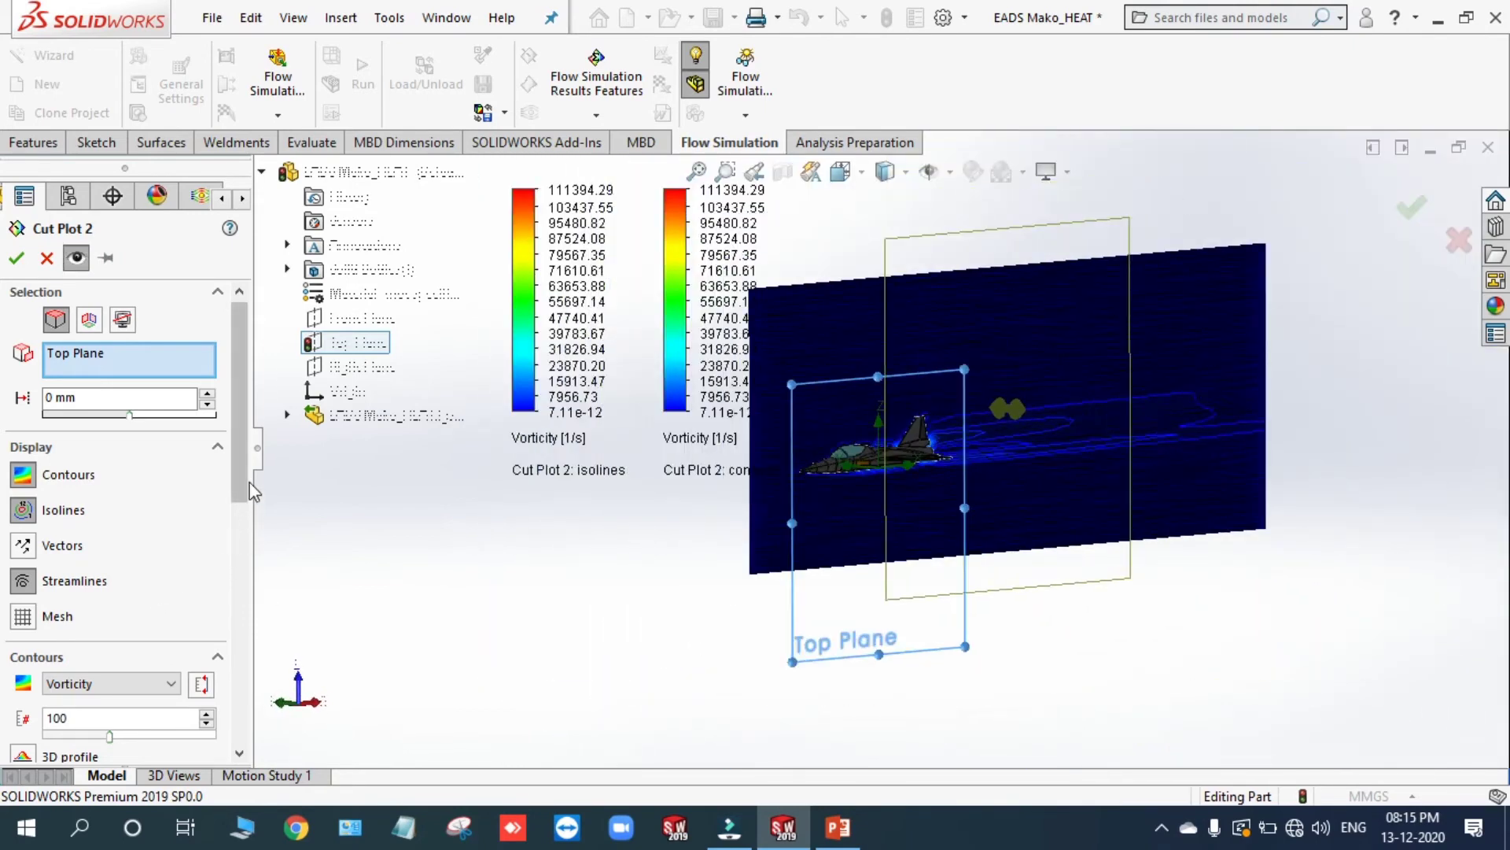
scroll(70, 629, "down", 5)
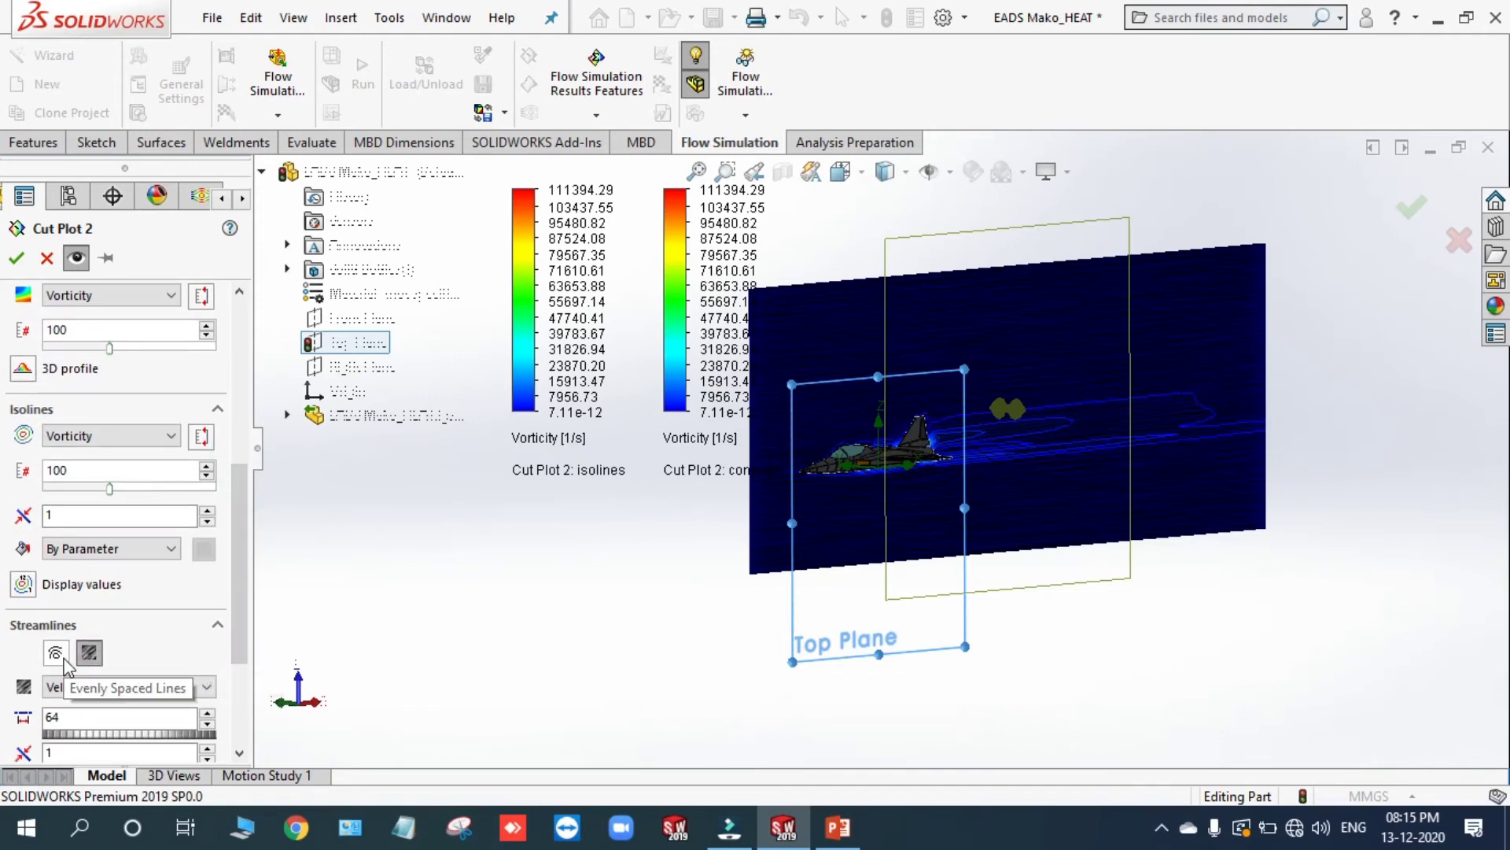
left_click(57, 653)
middle_click_drag(863, 476, 845, 511)
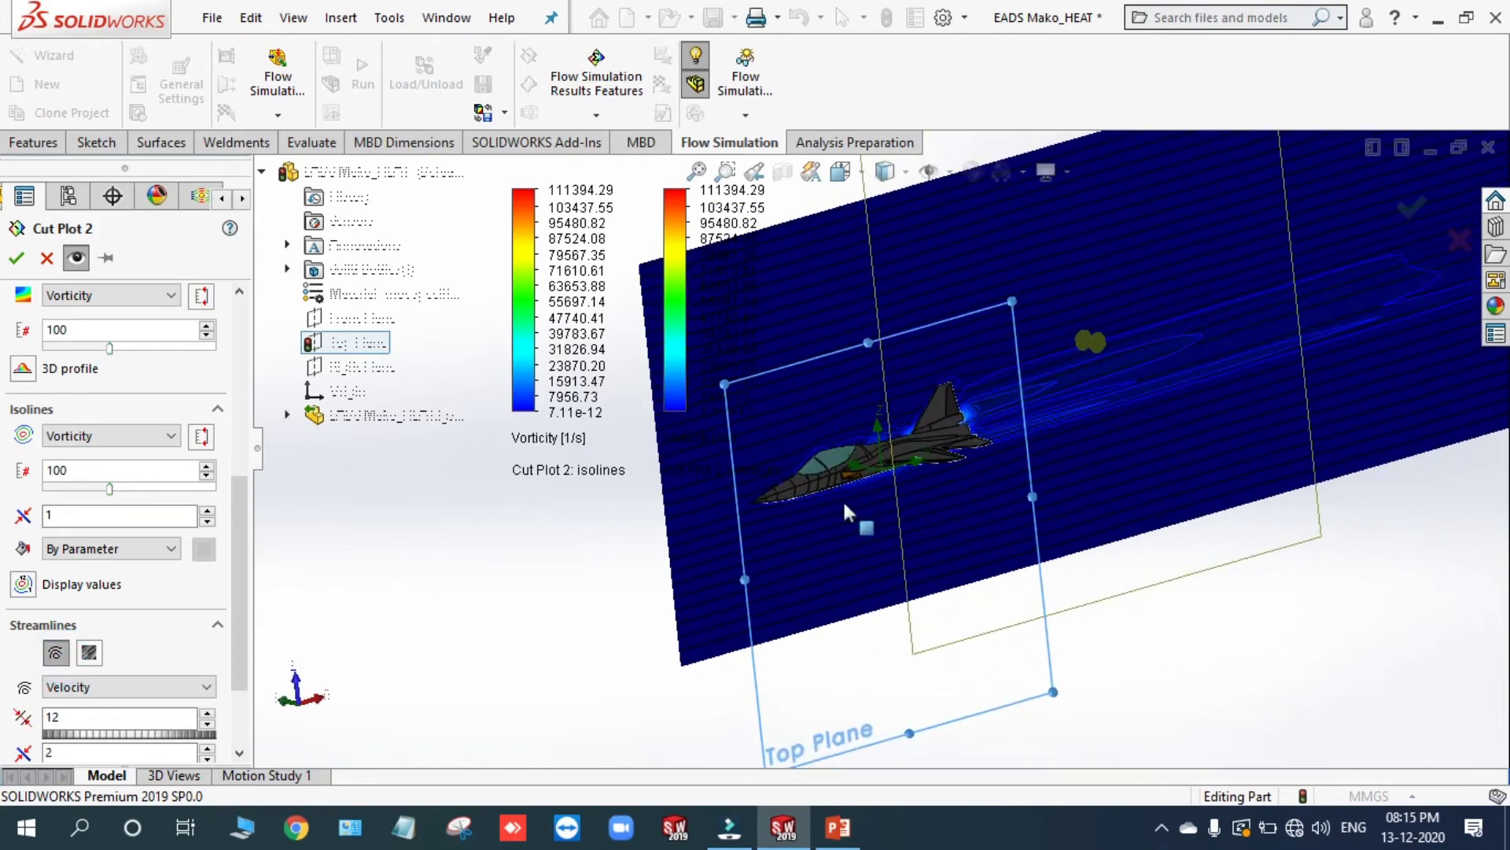
left_click(101, 687)
left_click(103, 737)
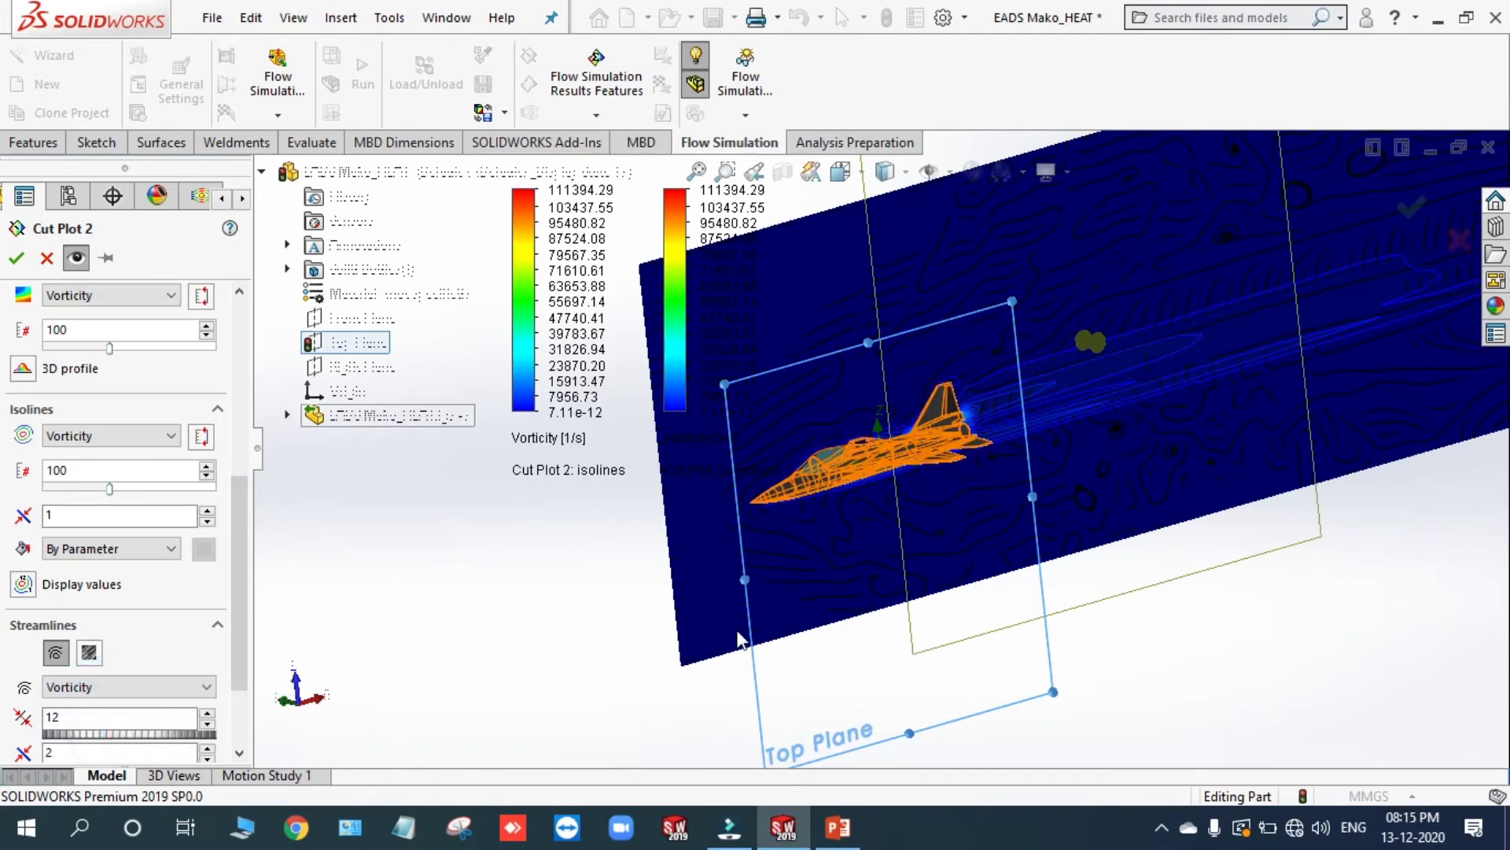
Step: Examine the vorticity preview around the aircraft and accept the Cut Plot 2 definition
left_click(1289, 612)
scroll(1289, 612, "up", 1)
scroll(1018, 384, "up", 2)
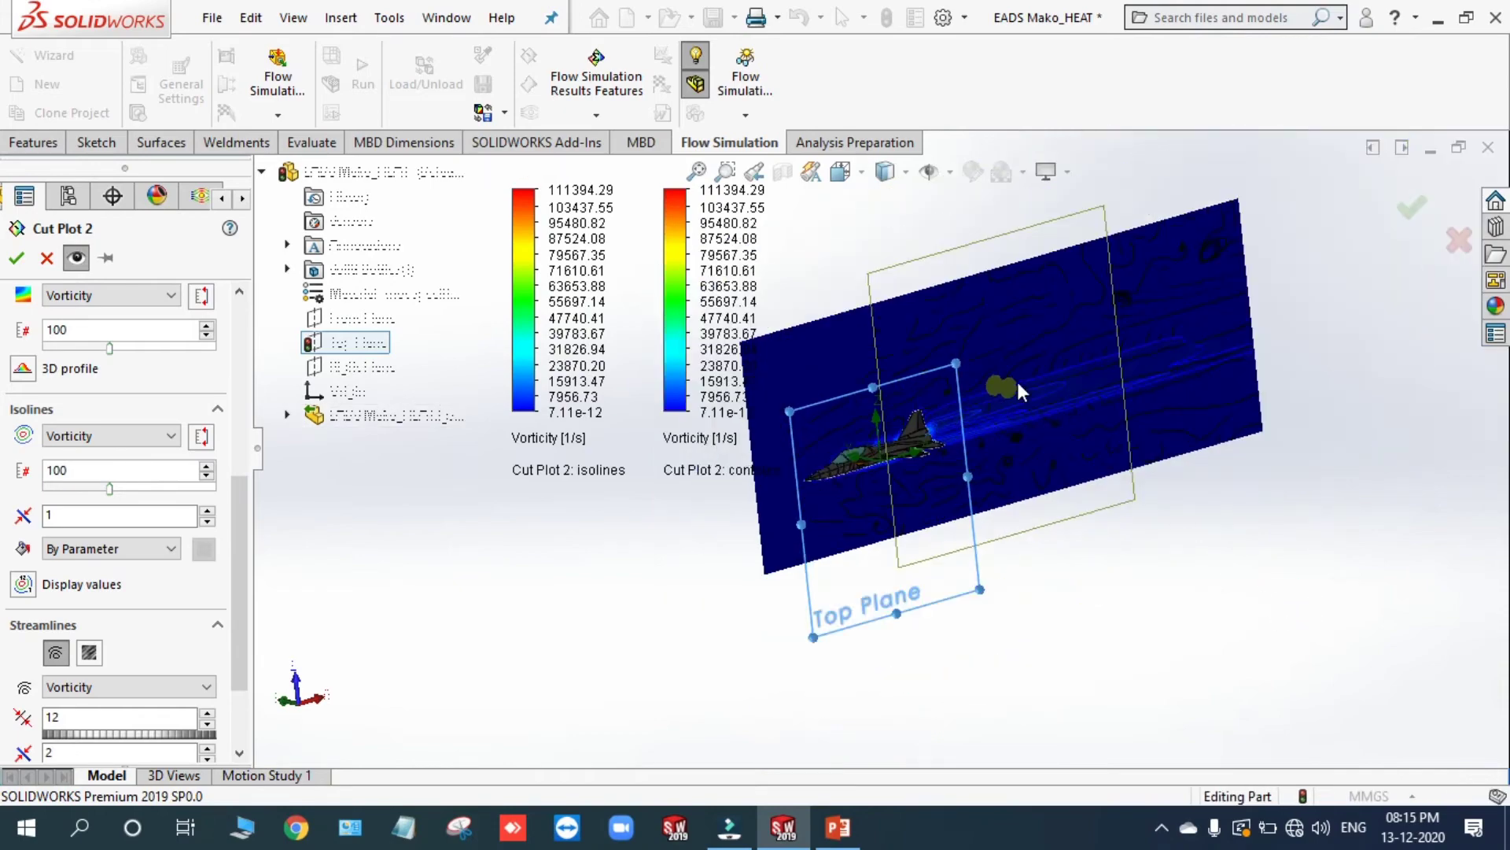
scroll(1018, 384, "down", 3)
scroll(1016, 379, "up", 3)
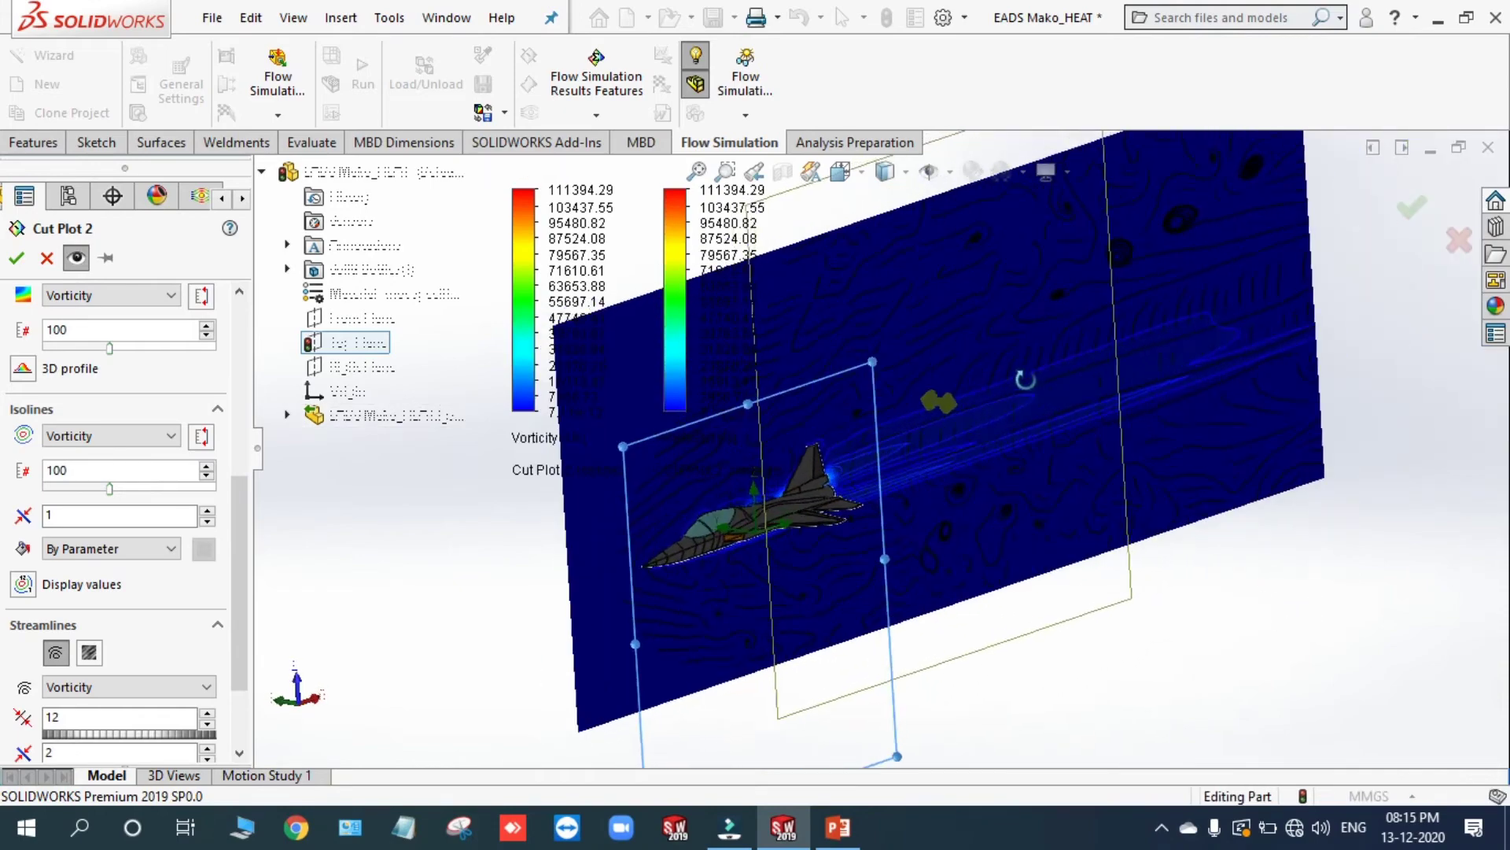
scroll(1013, 385, "up", 1)
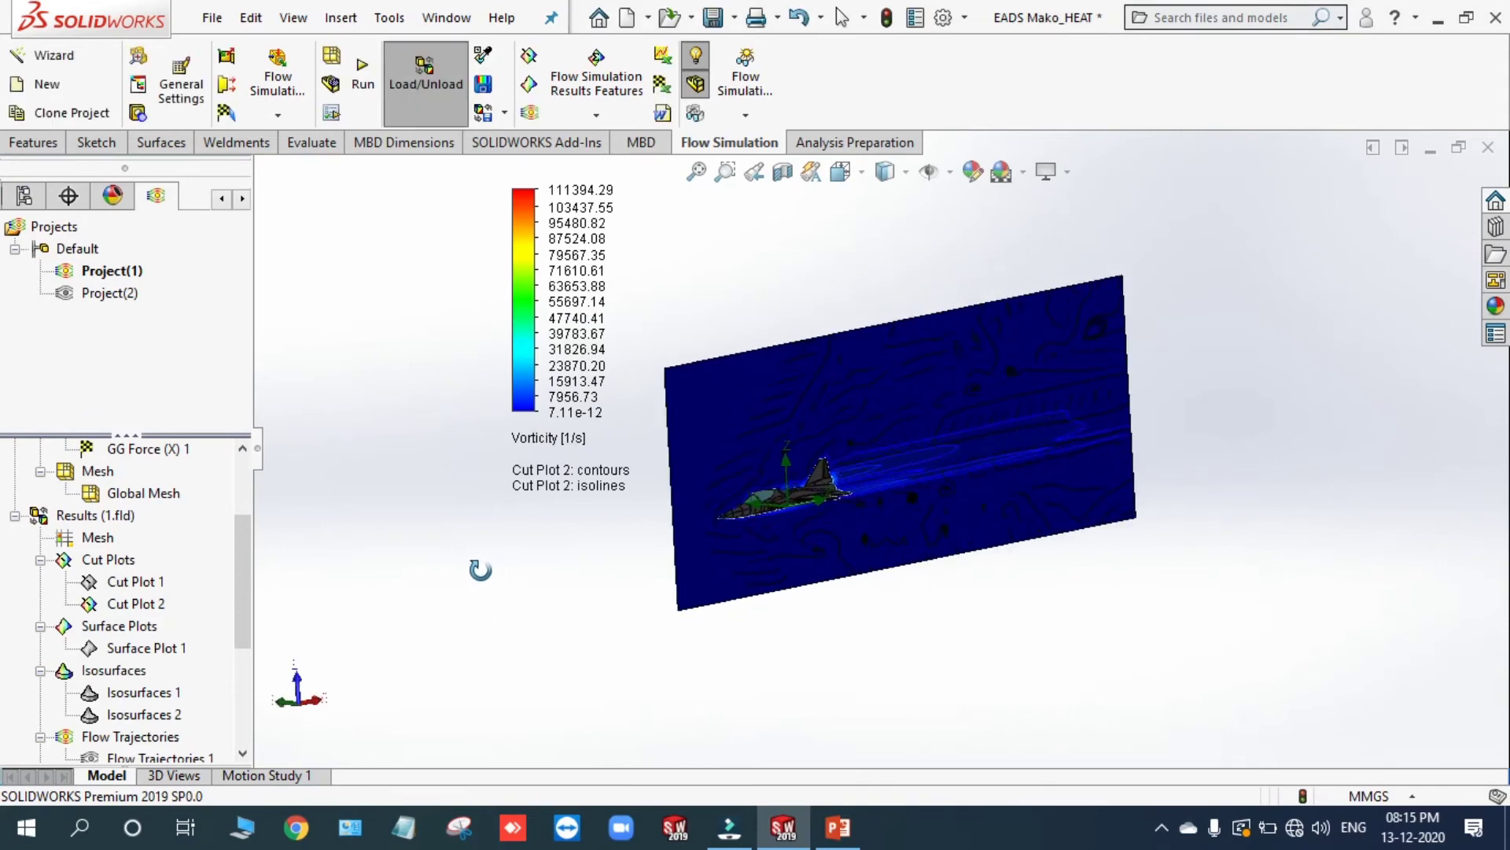
middle_click_drag(480, 570, 425, 591)
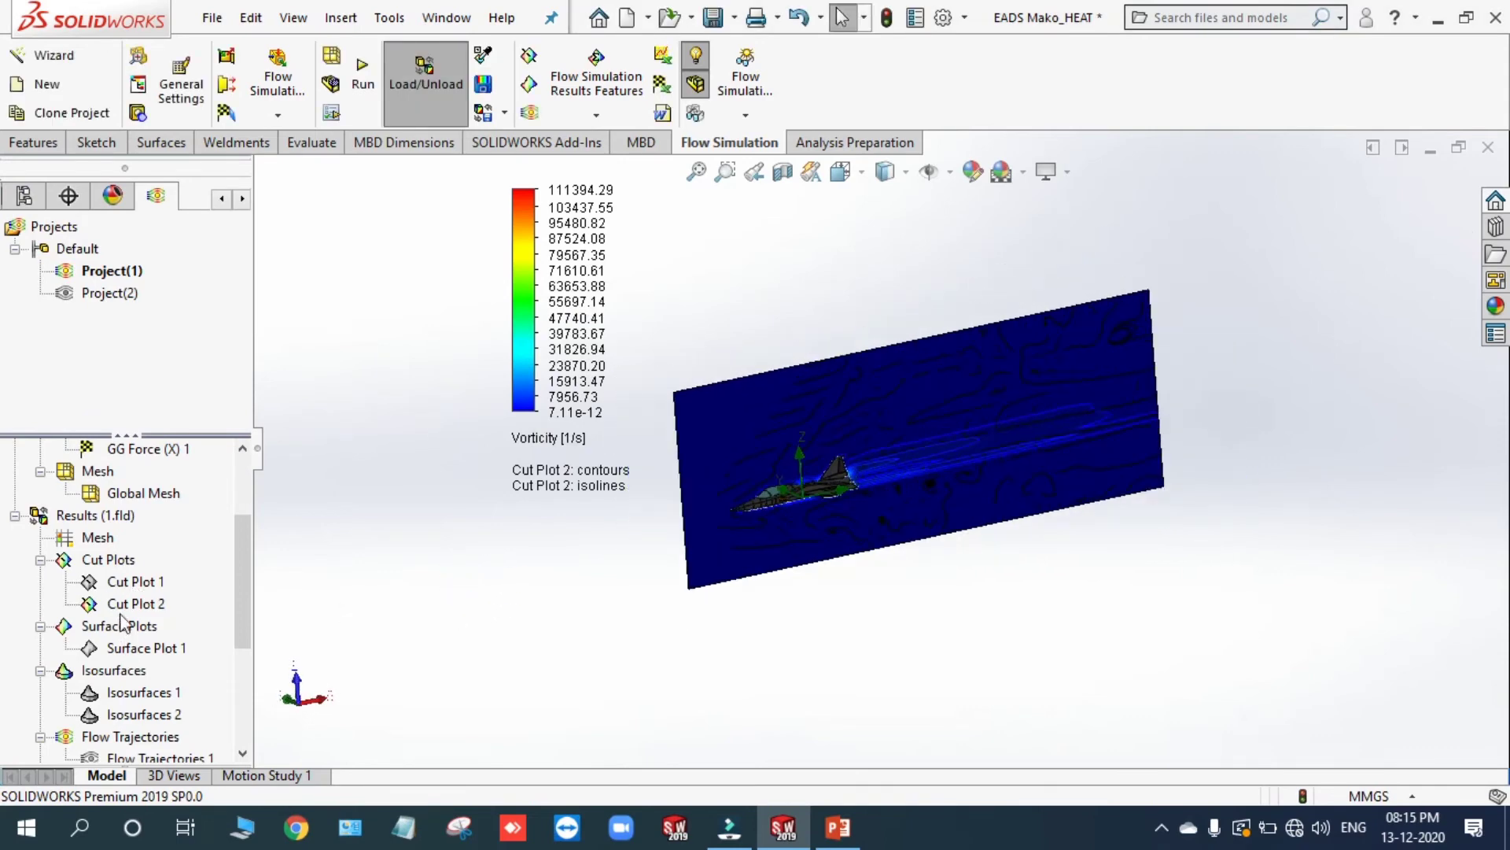
Step: Hide Cut Plot 2 and display Surface Plot 1 with pressure contours and isolines on the aircraft
right_click(121, 619)
left_click(168, 296)
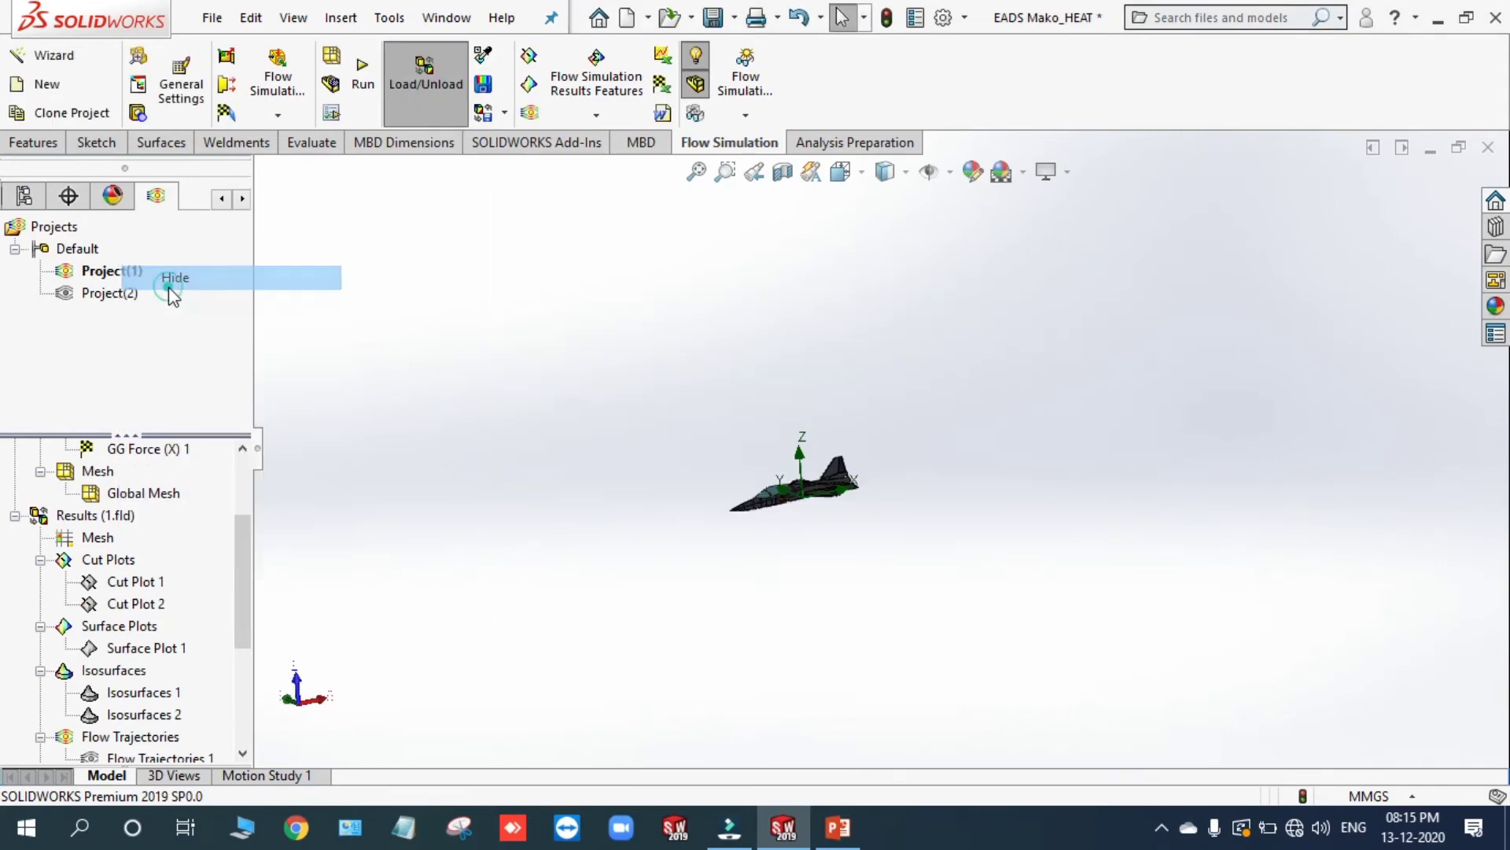
right_click(129, 647)
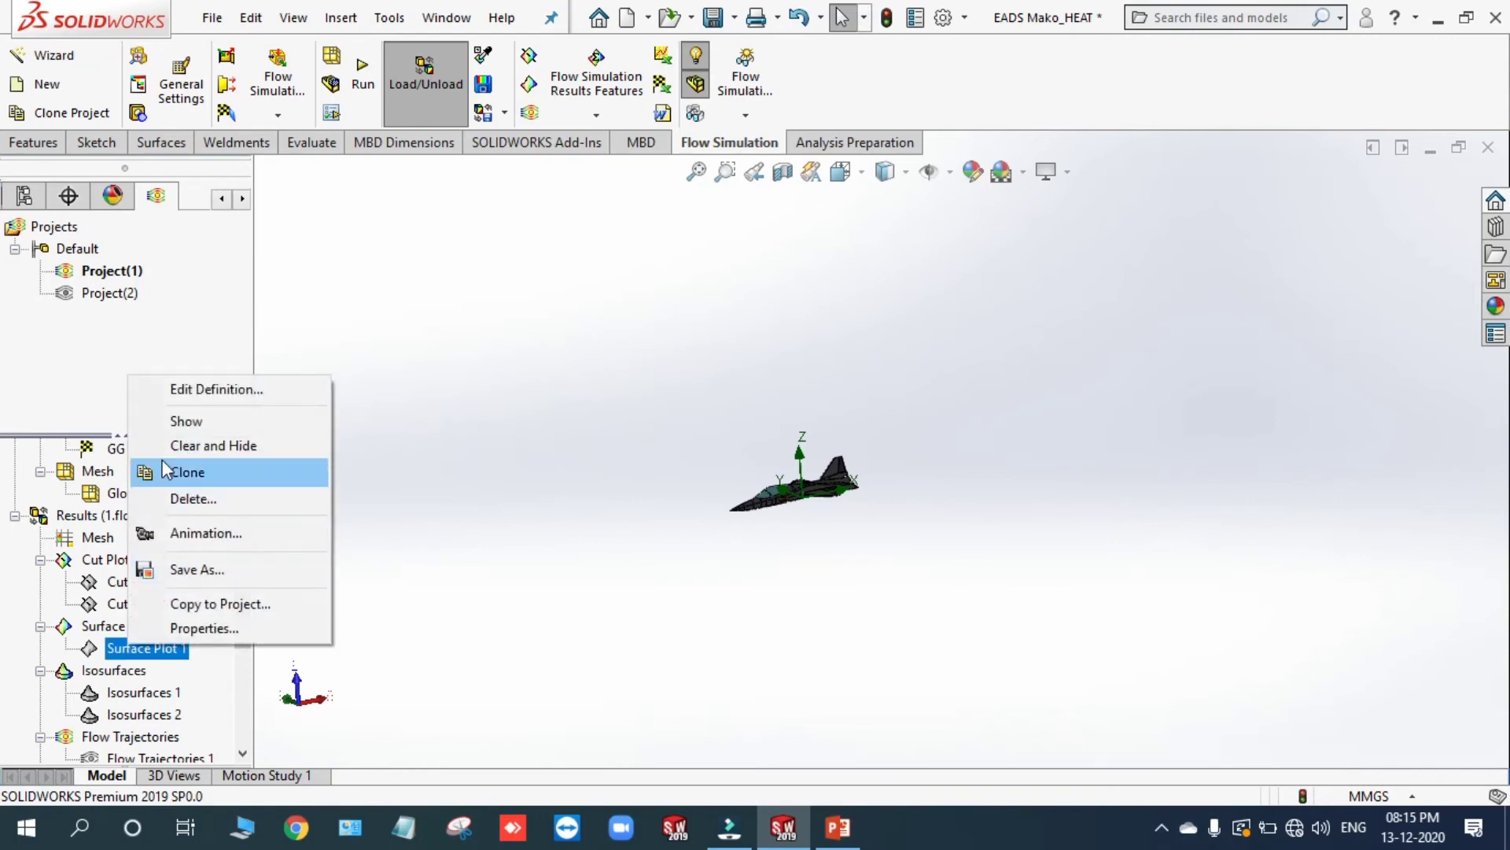
left_click(171, 423)
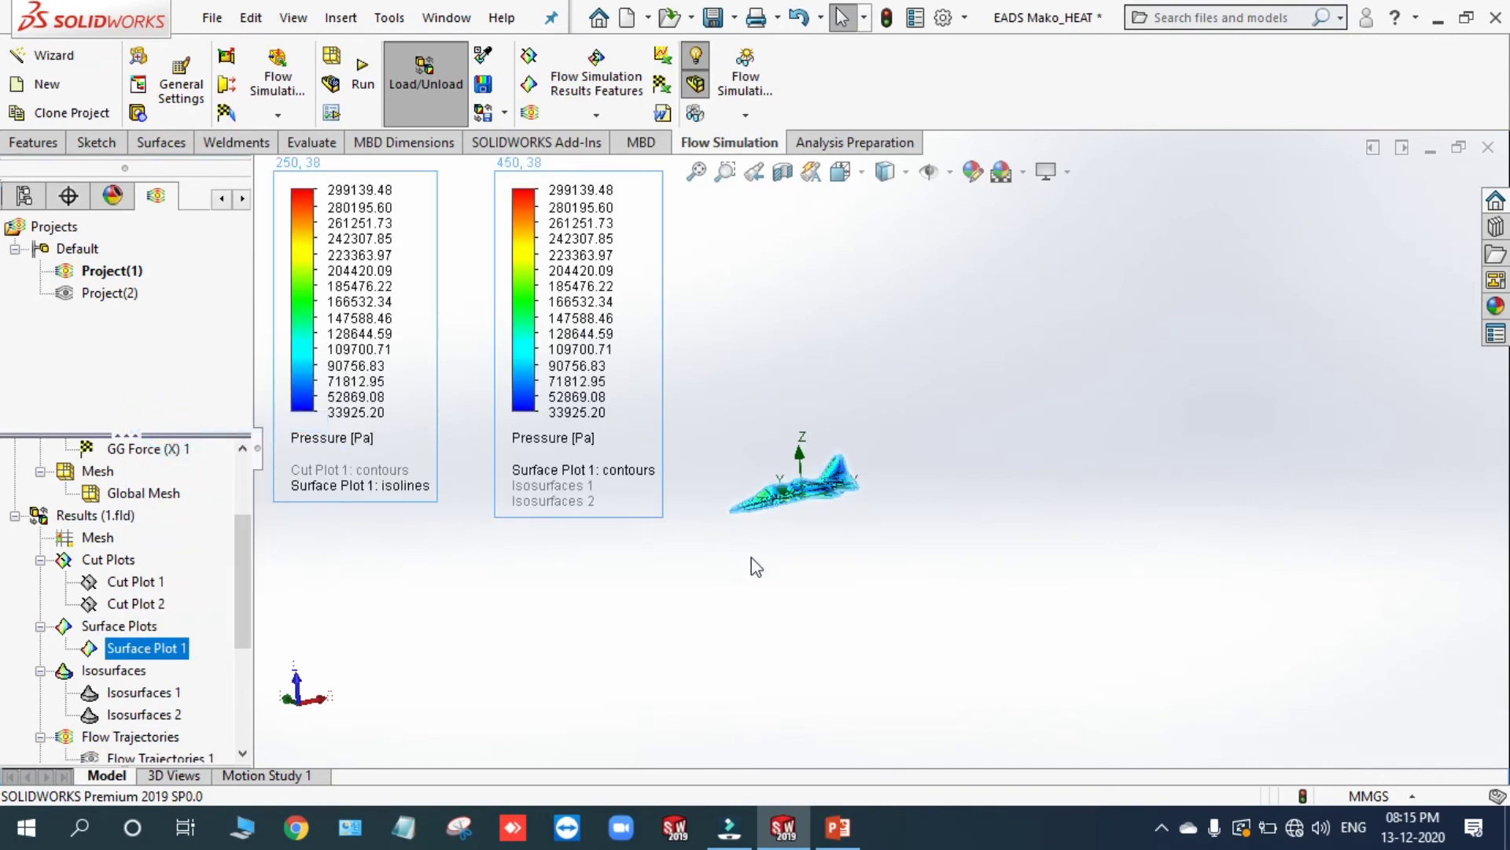
scroll(776, 478, "down", 4)
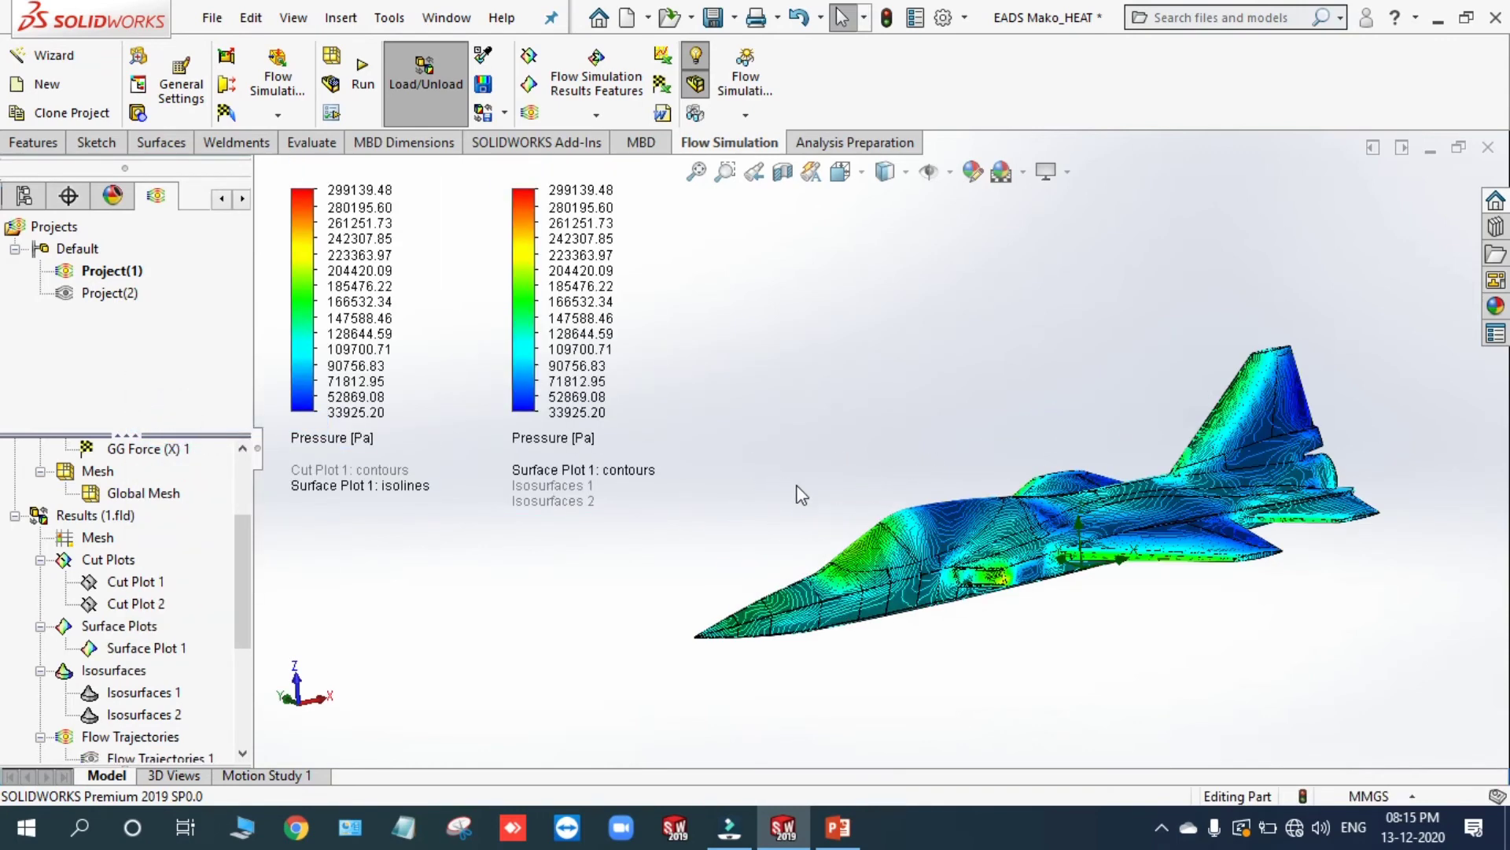
Step: Examine the pressure contours and isolines of Surface Plot 1 on the aircraft's nose, canopy, wings and tail from several angles
middle_click_drag(797, 486, 856, 549)
scroll(903, 541, "down", 2)
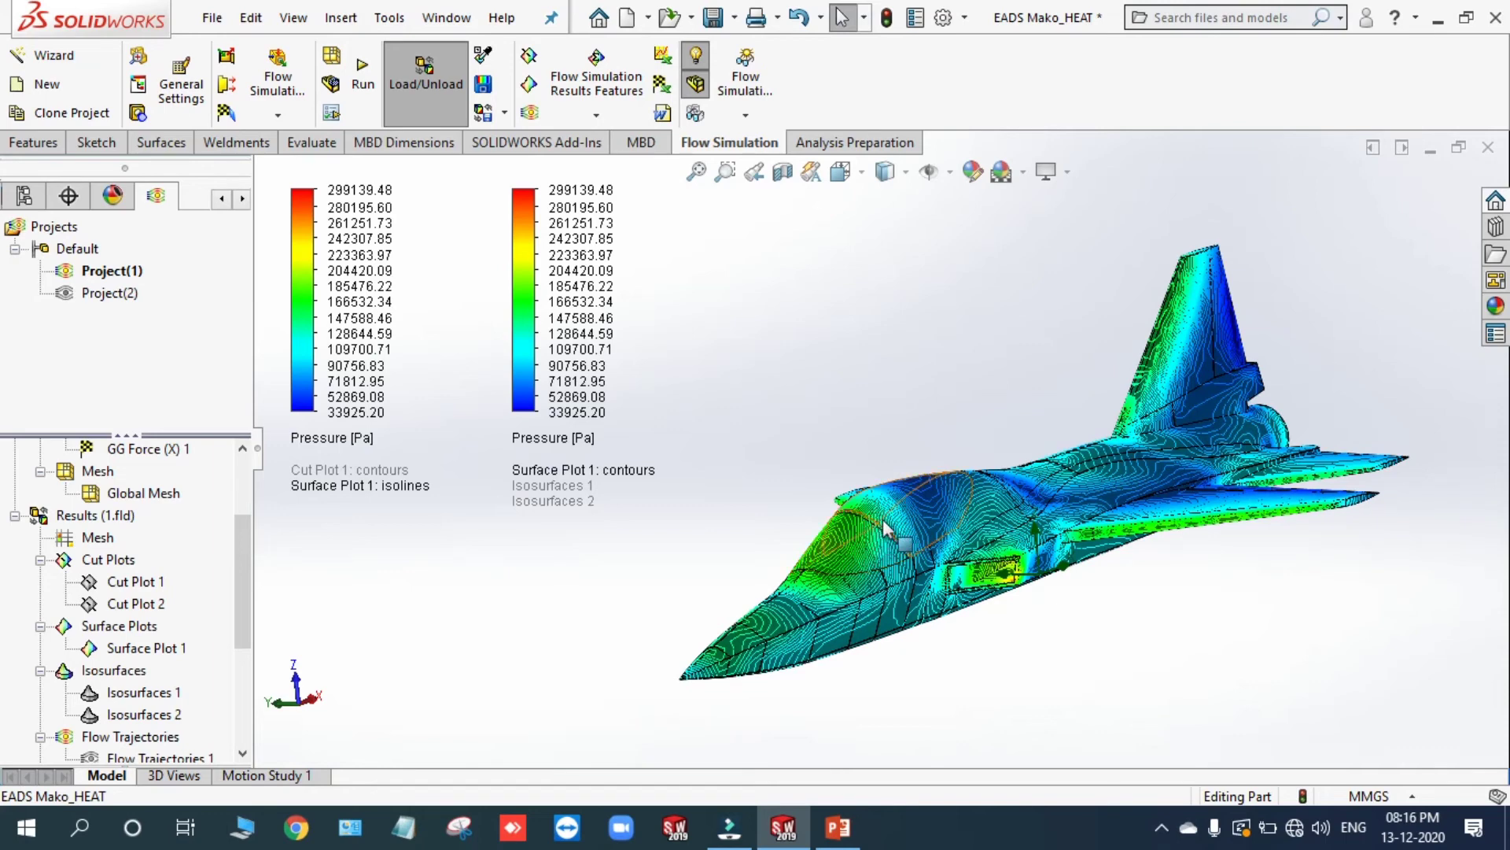
scroll(1291, 439, "down", 1)
scroll(1273, 398, "up", 2)
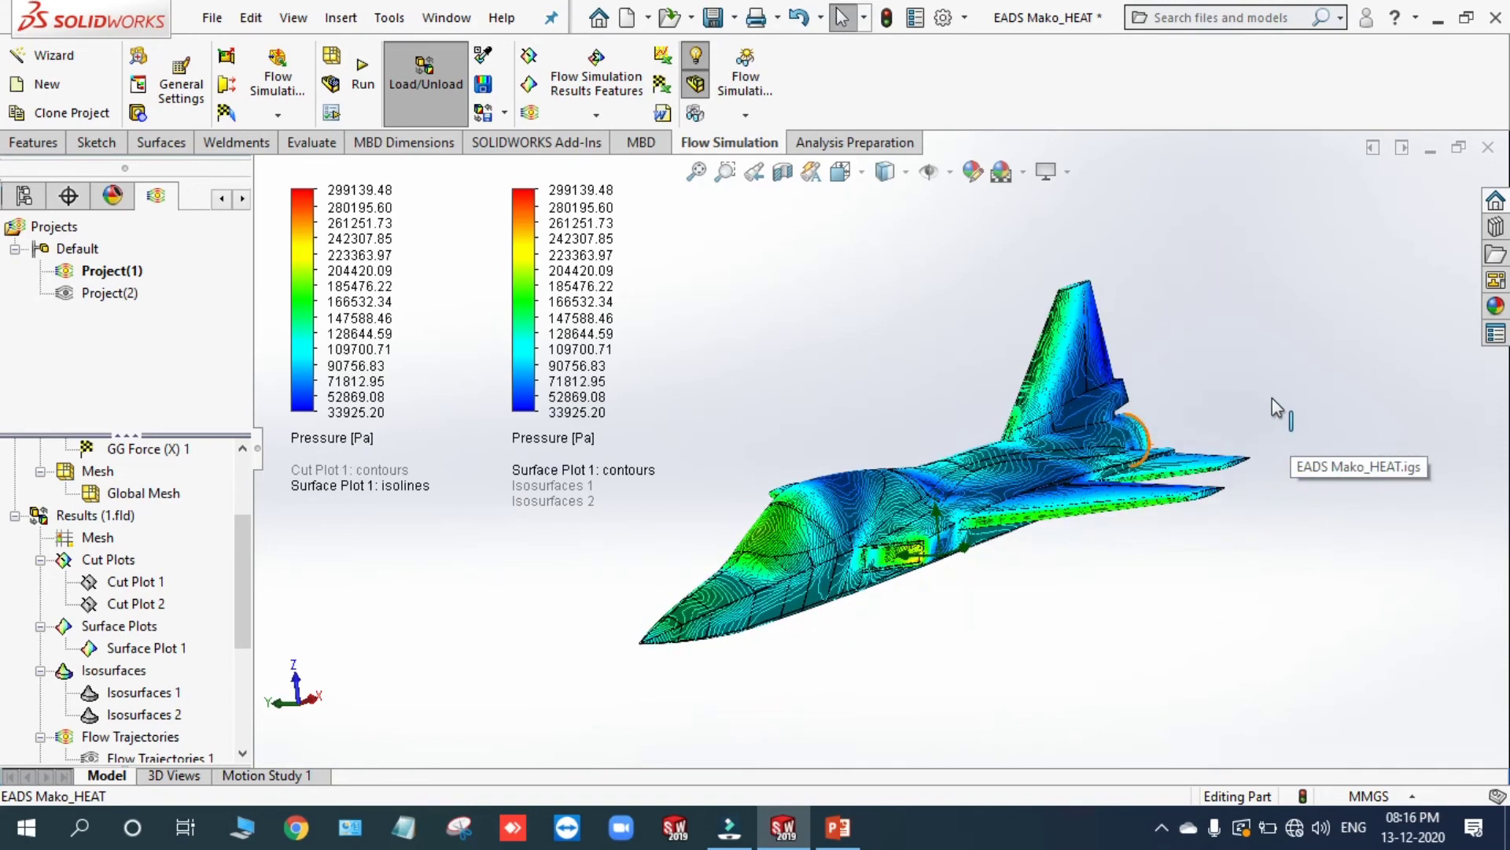
middle_click_drag(867, 392, 895, 425)
scroll(838, 348, "up", 4)
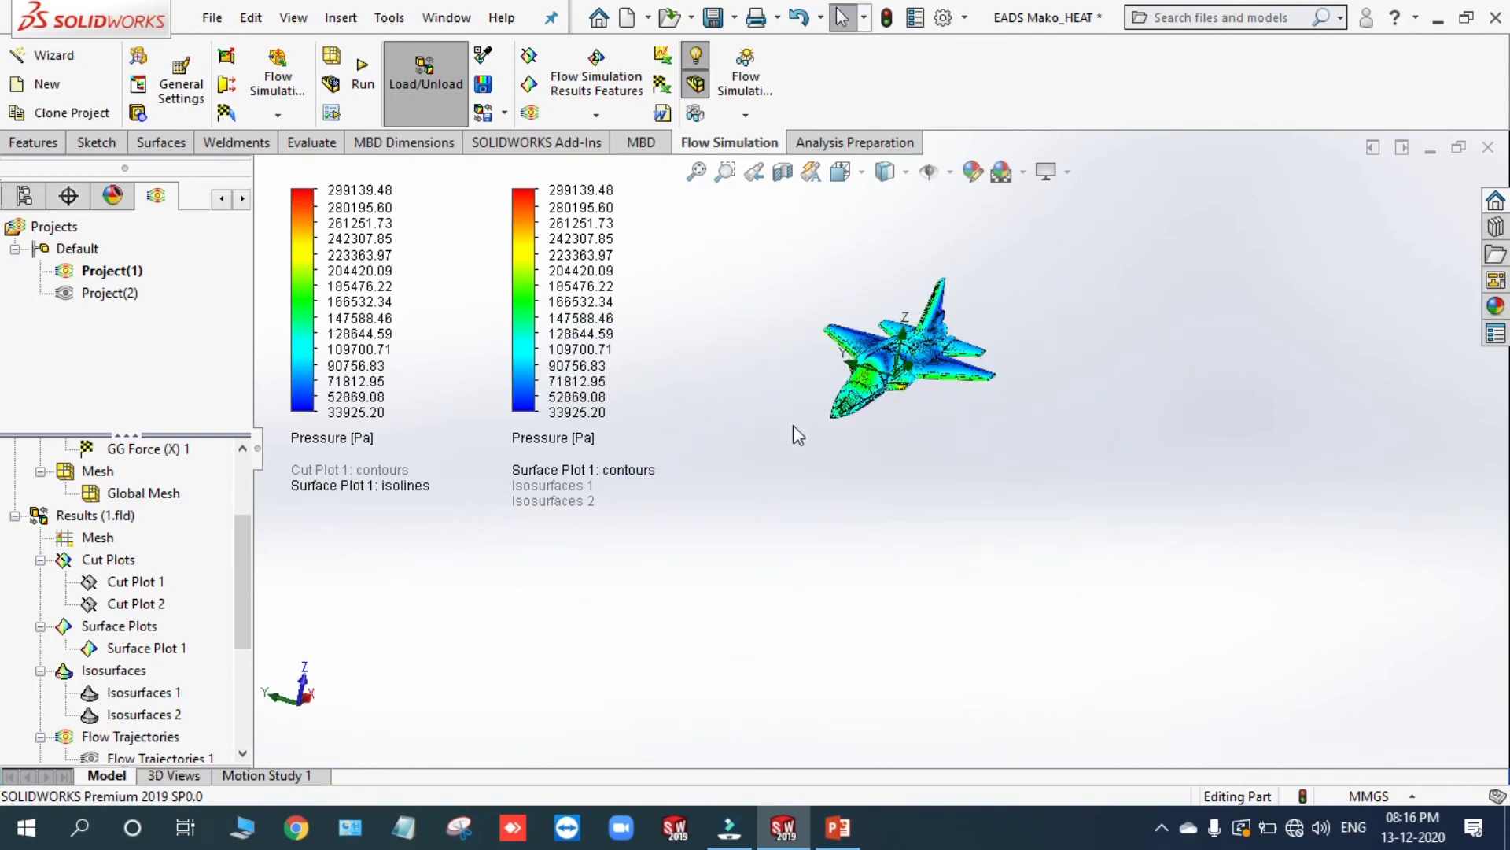
middle_click_drag(793, 425, 772, 293)
scroll(913, 343, "down", 3)
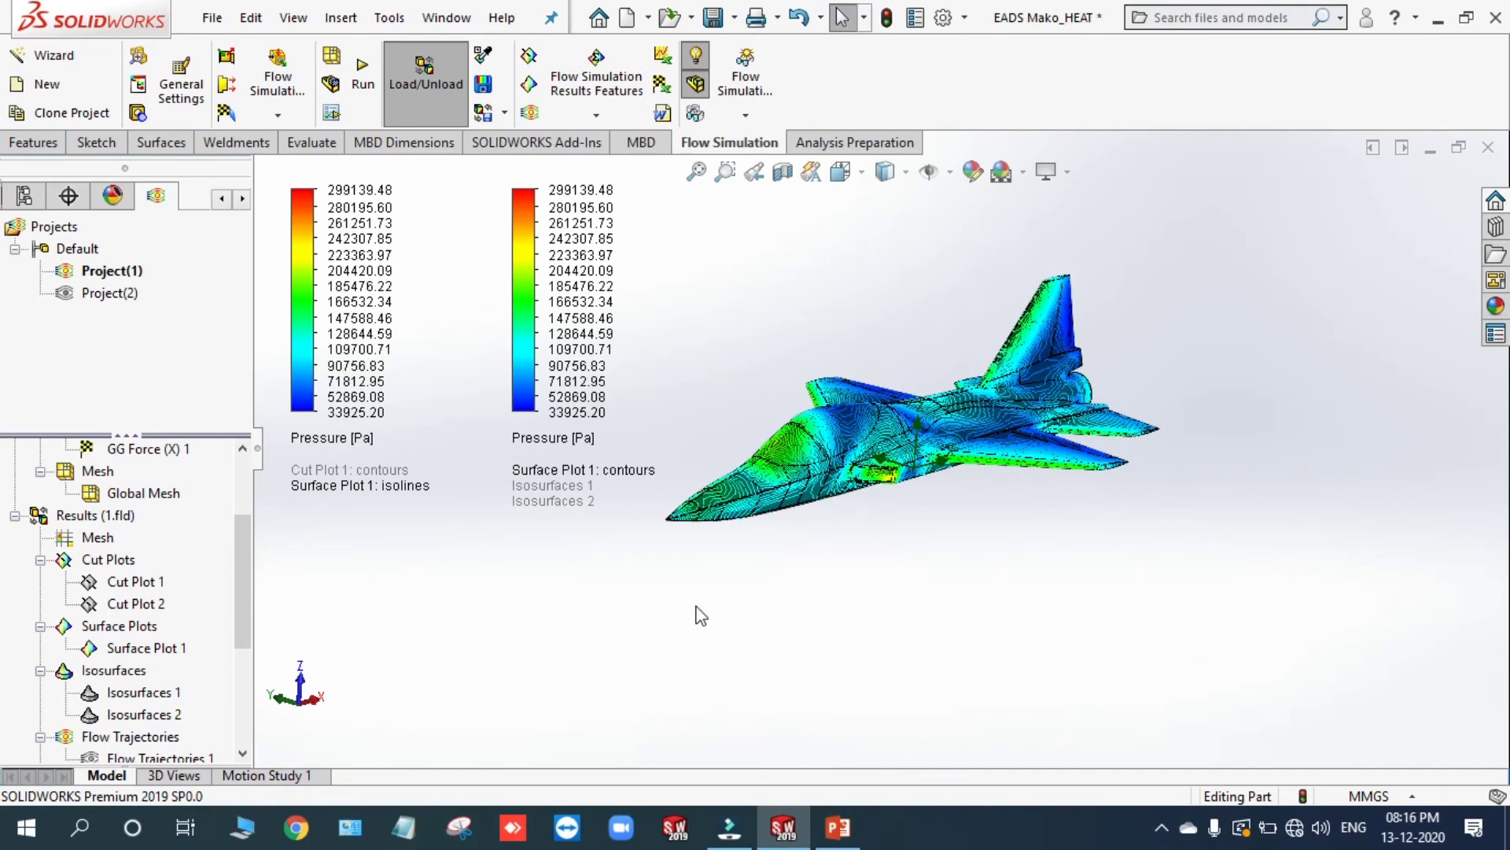
middle_click_drag(697, 607, 679, 611)
Step: Clear and hide Surface Plot 1, and display Isosurfaces 1 around the aircraft for viewing from several angles
right_click(122, 663)
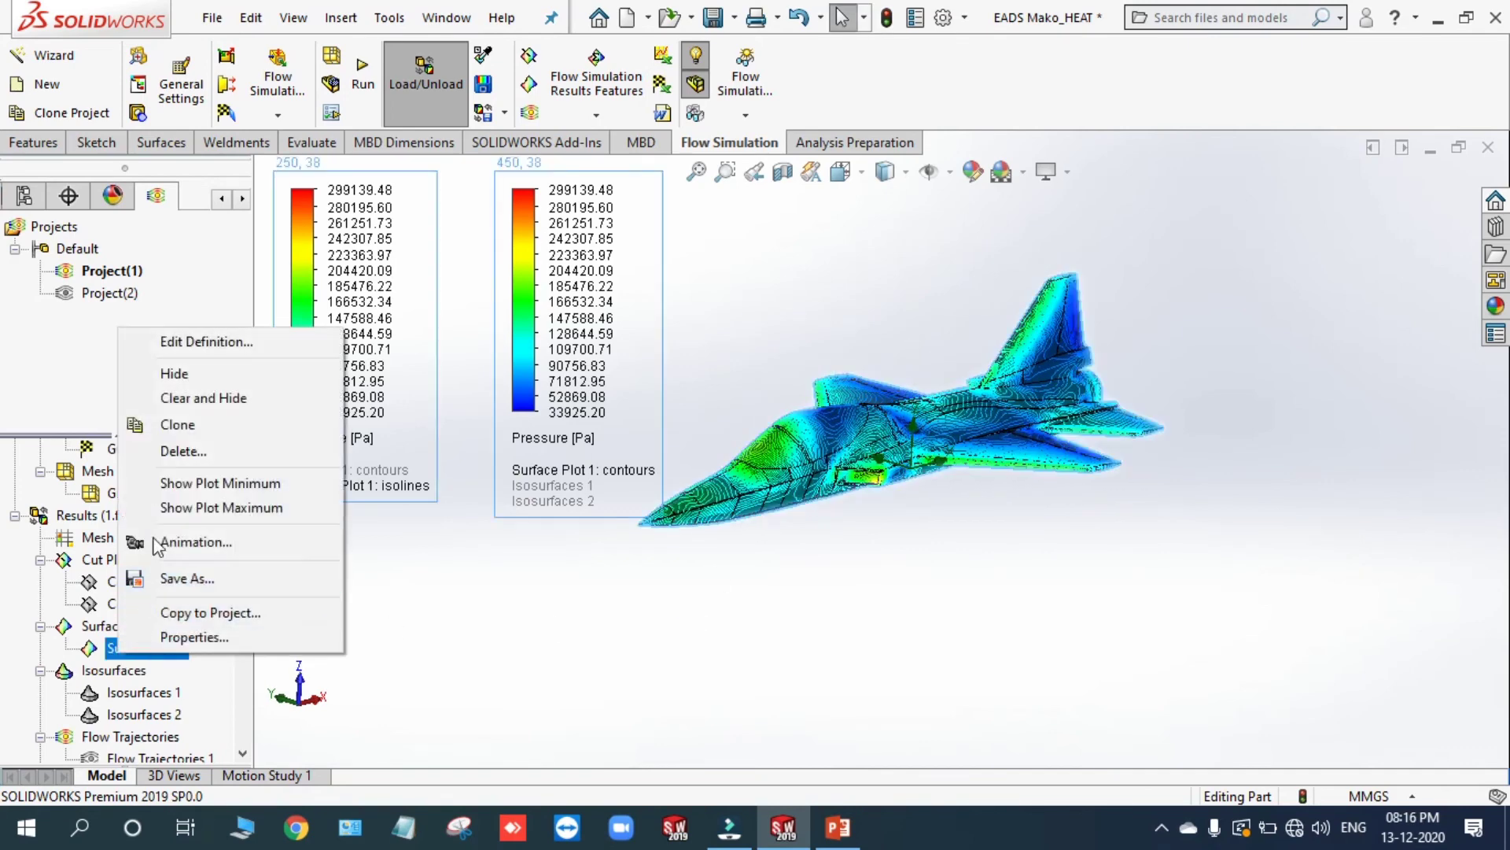
left_click(189, 396)
right_click(134, 694)
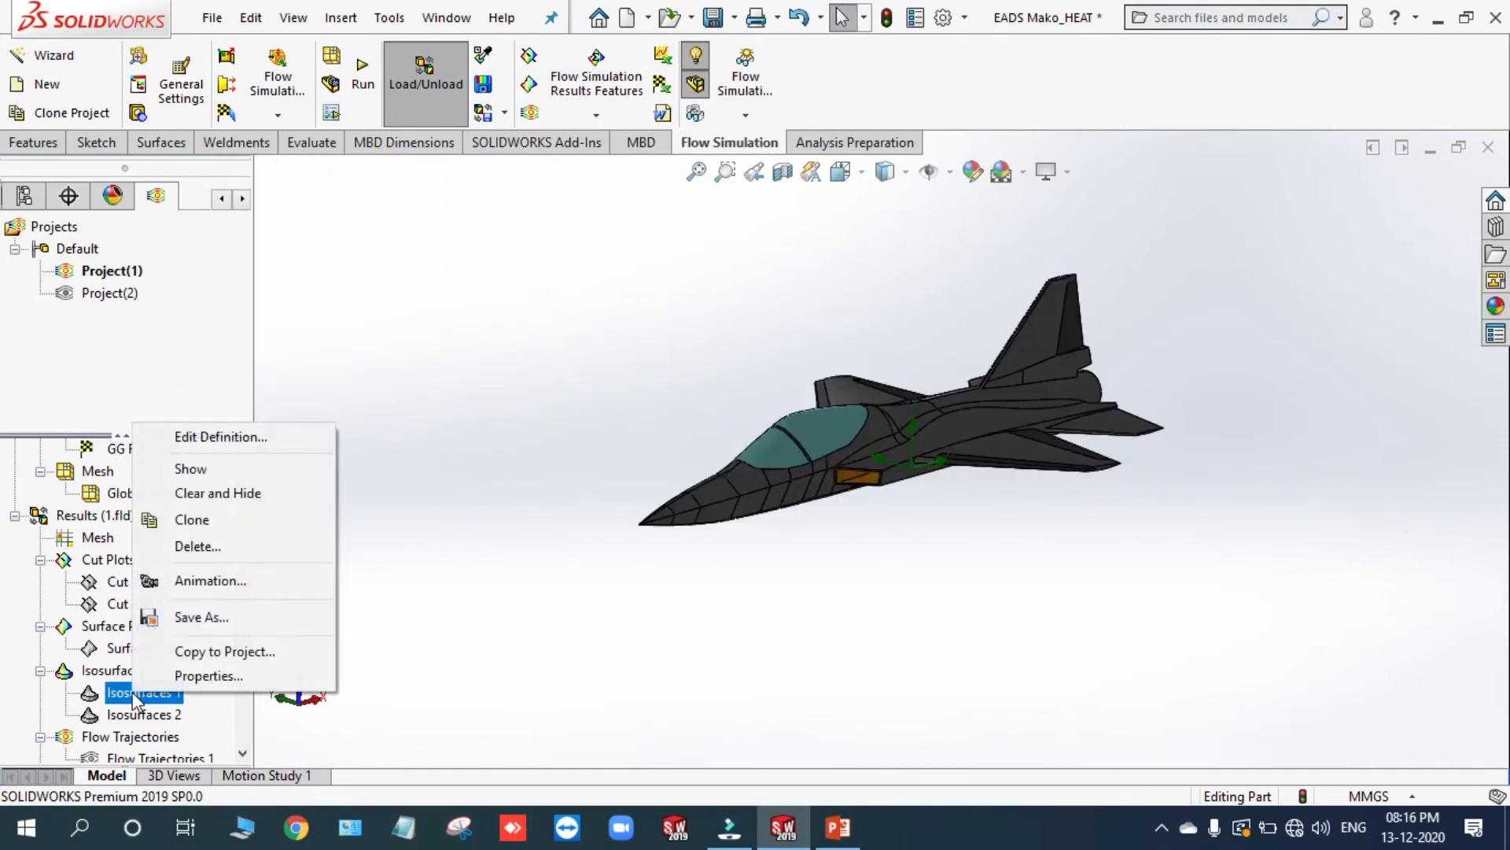
left_click(189, 470)
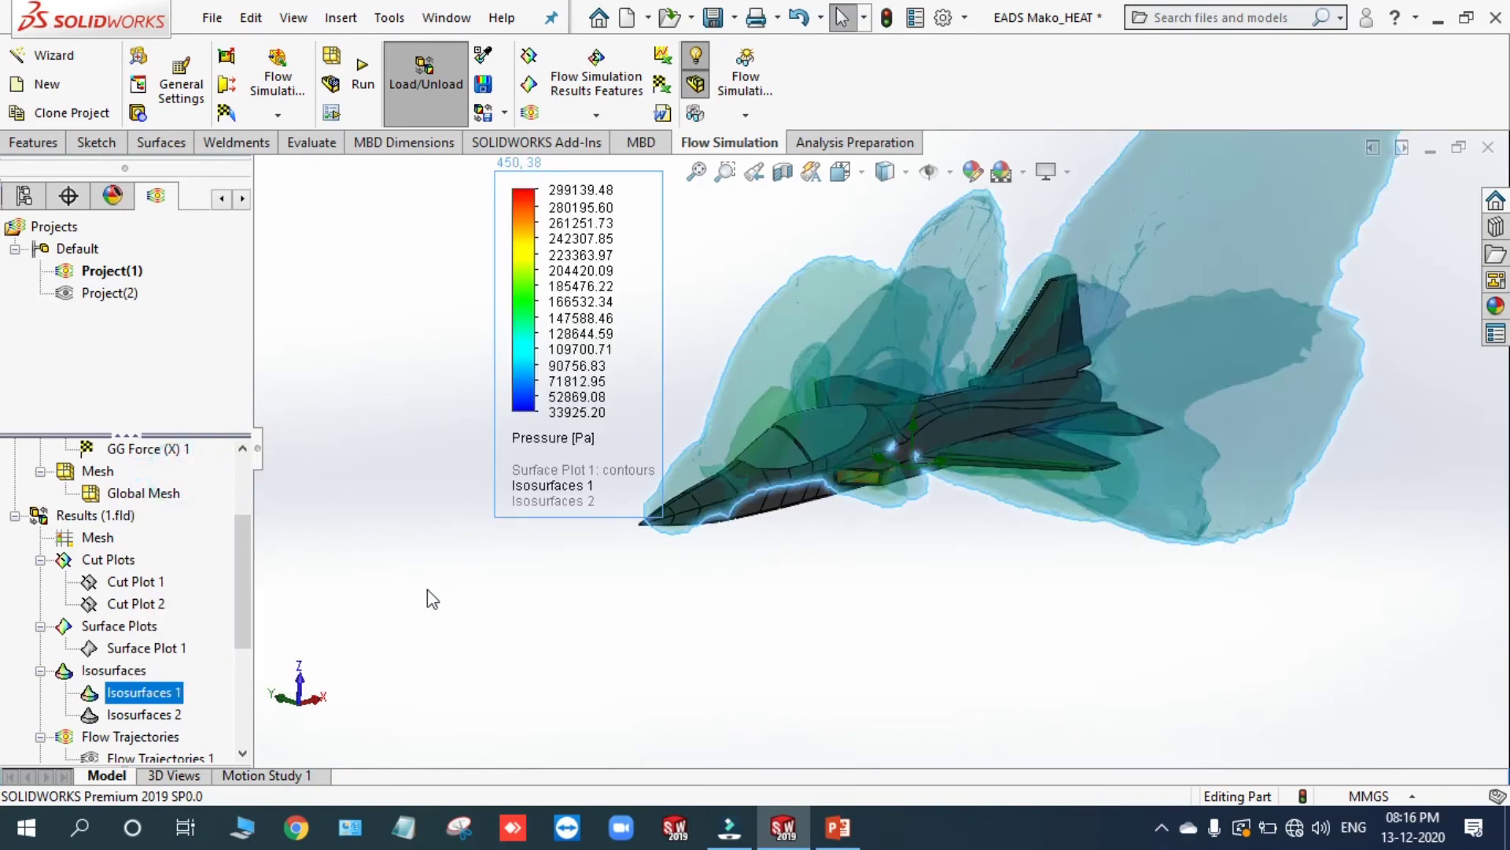
scroll(785, 584, "up", 2)
middle_click_drag(790, 576, 676, 554)
middle_click_drag(885, 571, 975, 598)
middle_click_drag(880, 560, 1191, 464)
middle_click_drag(934, 478, 889, 574)
left_click(957, 575)
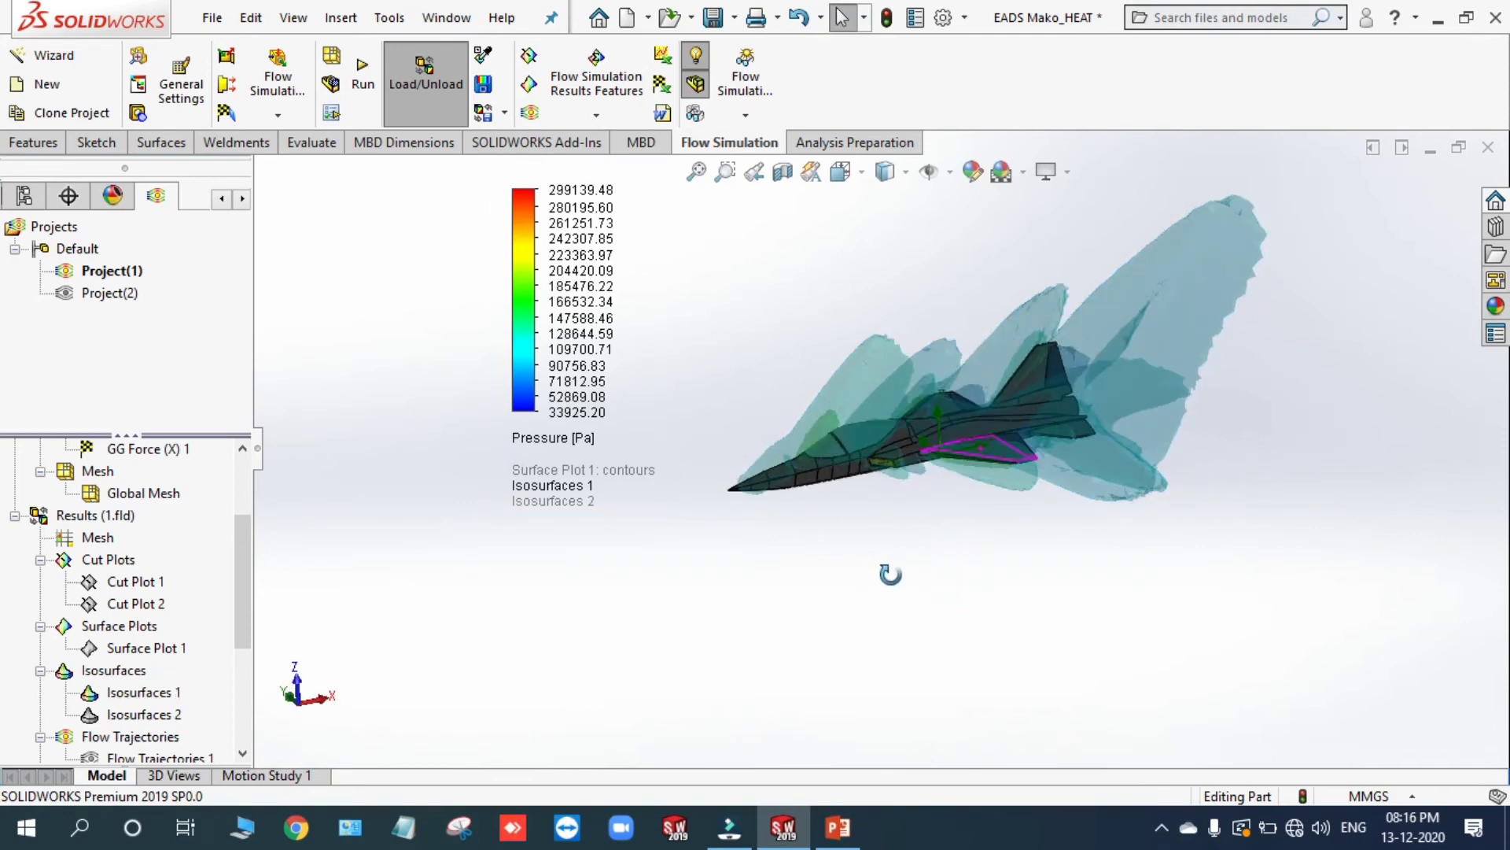
Step: Hide Isosurfaces 1 and display Isosurfaces 2 around the aircraft
right_click(135, 696)
left_click(213, 462)
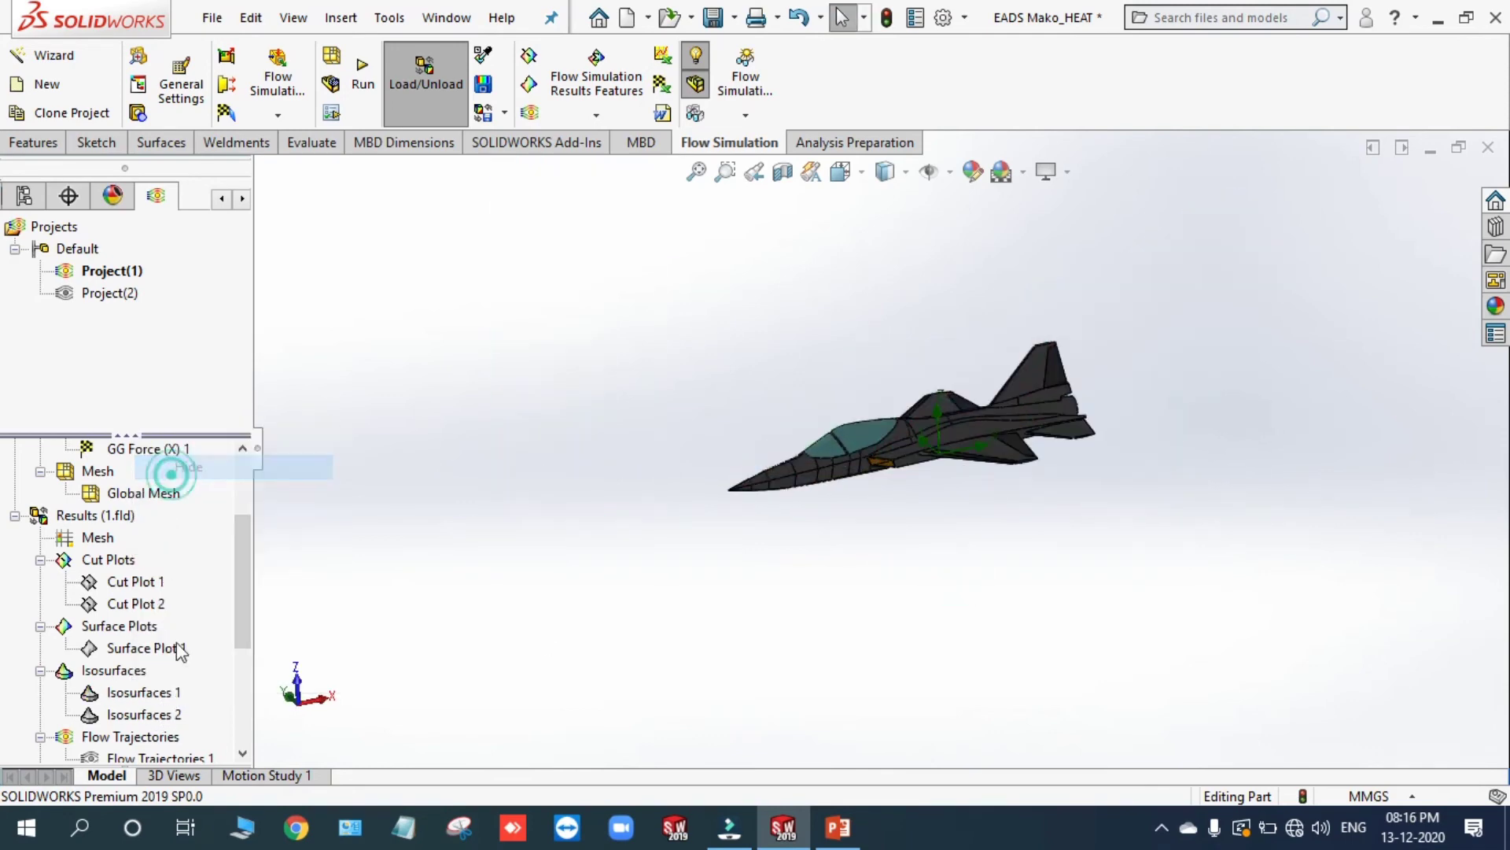
right_click(150, 718)
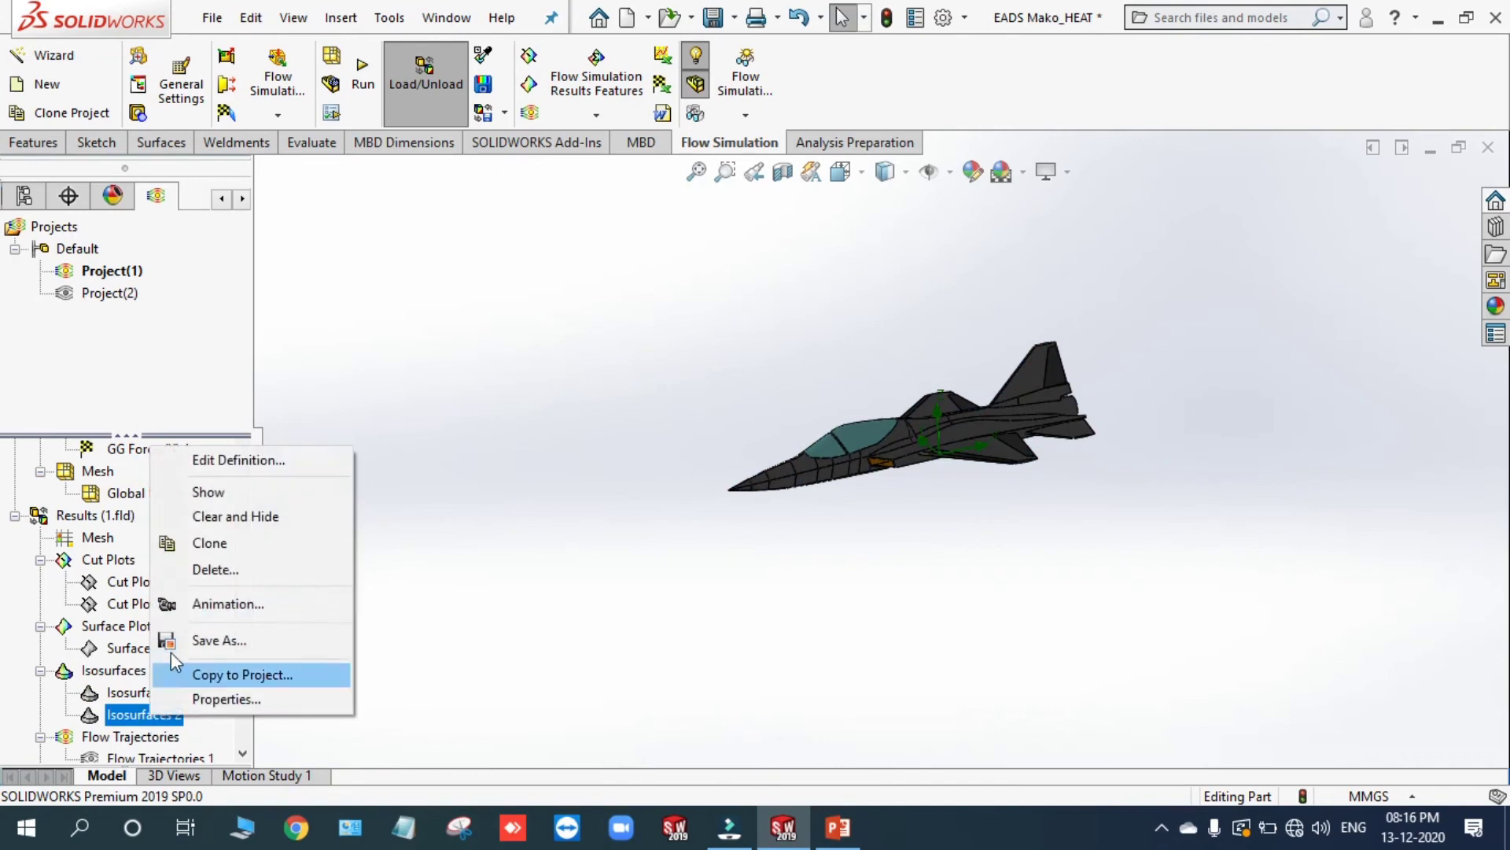
left_click(206, 493)
middle_click_drag(739, 523, 1035, 520)
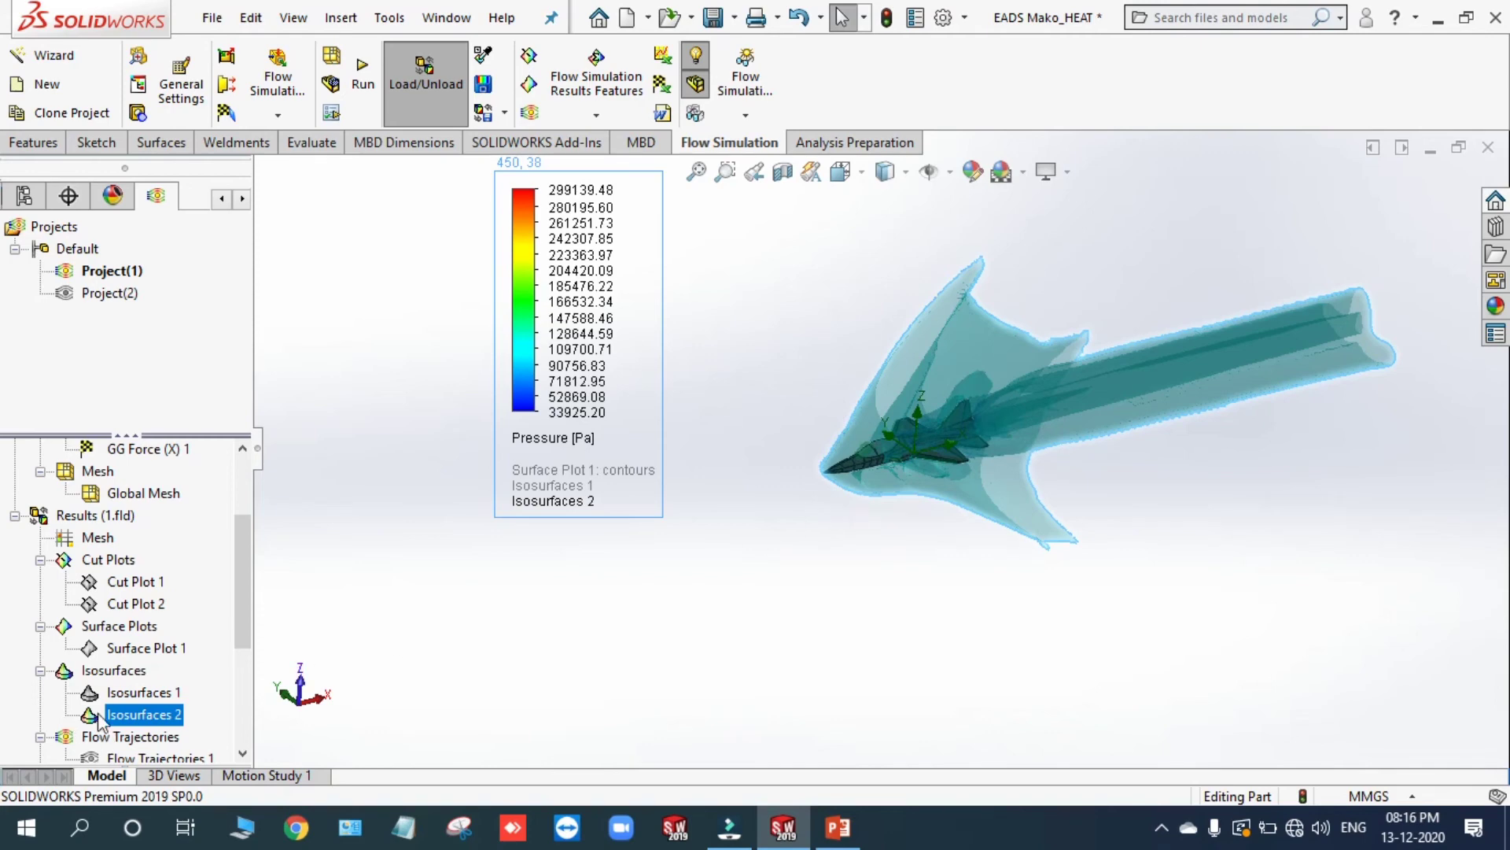
Step: Clear and hide Isosurfaces 2, and display Flow Trajectories 1 over the aircraft
right_click(134, 705)
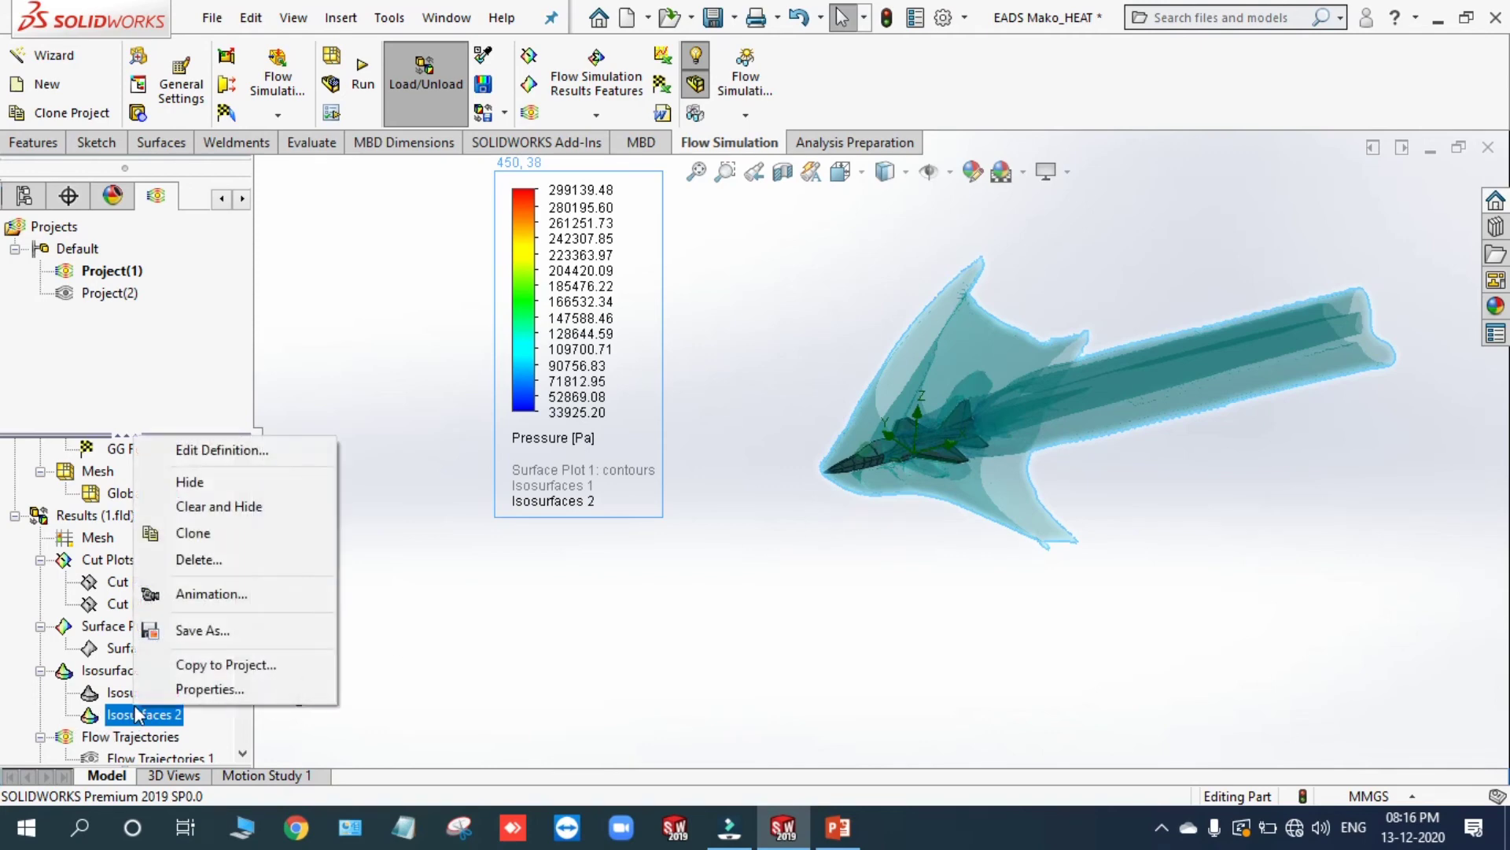
left_click(206, 507)
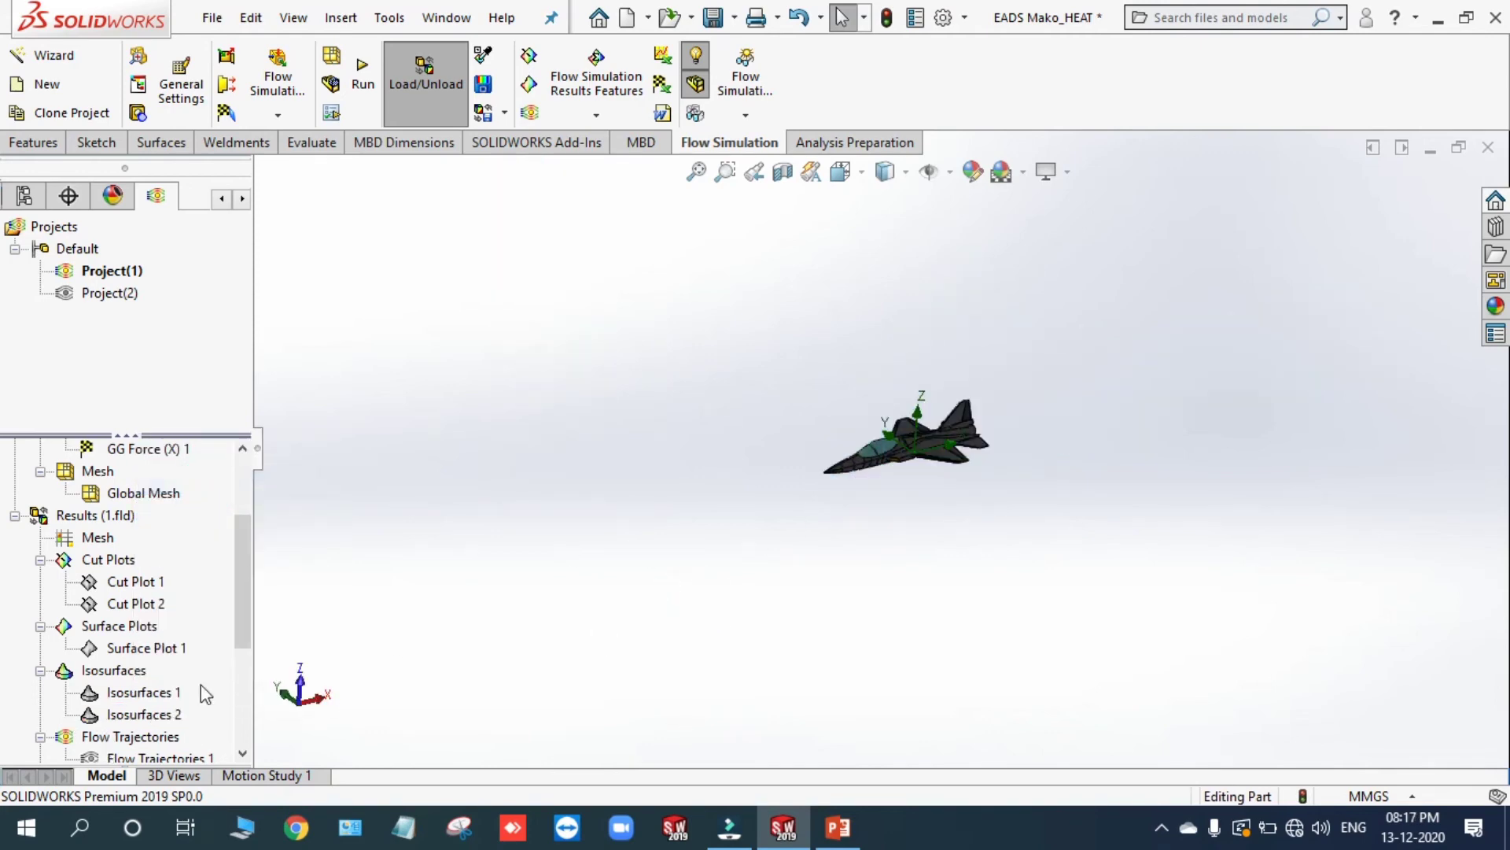
scroll(244, 639, "down", 3)
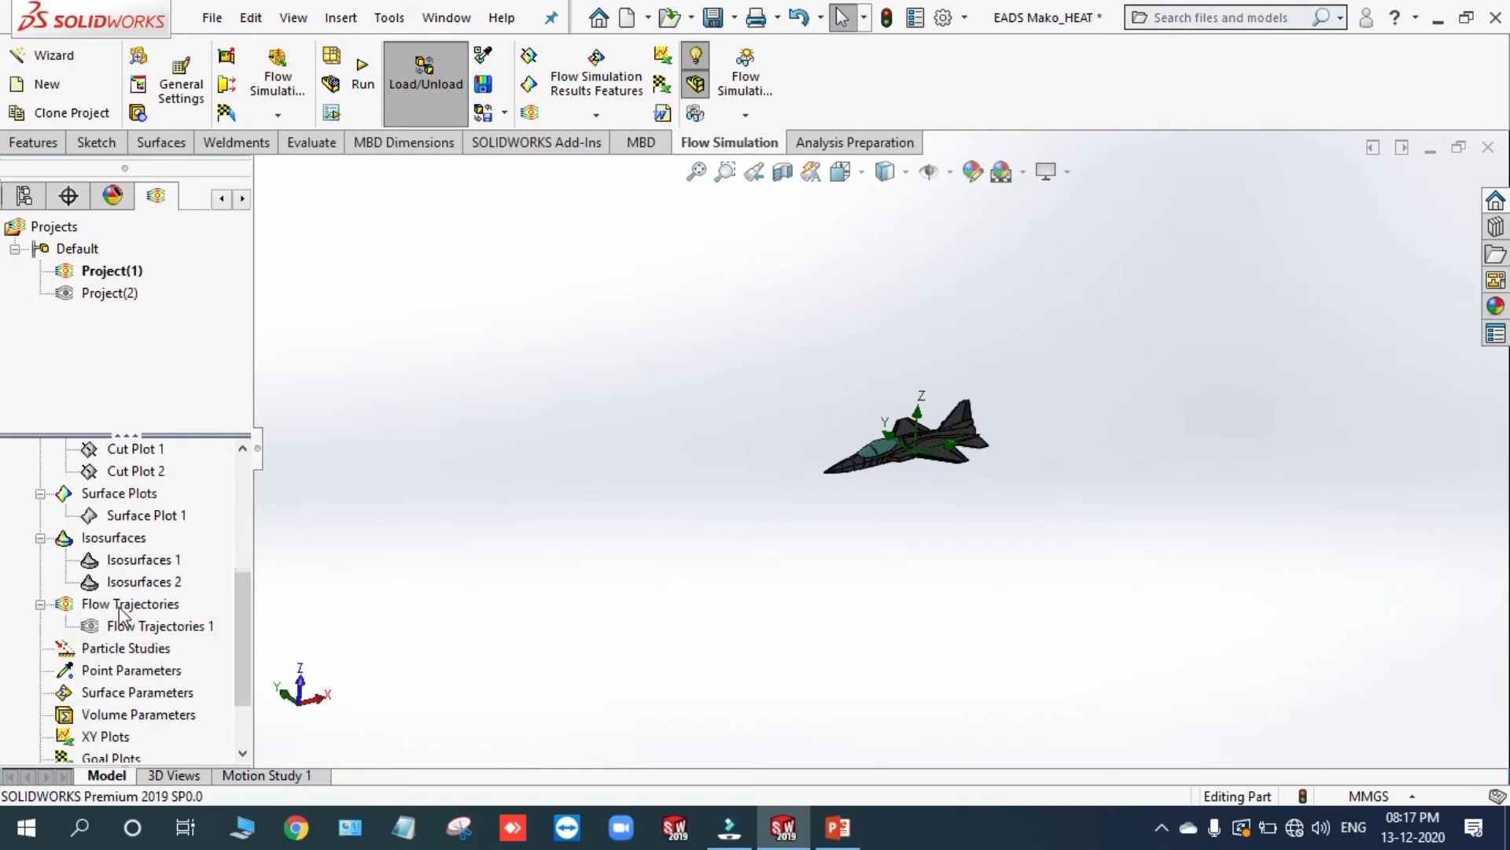
left_click(142, 626)
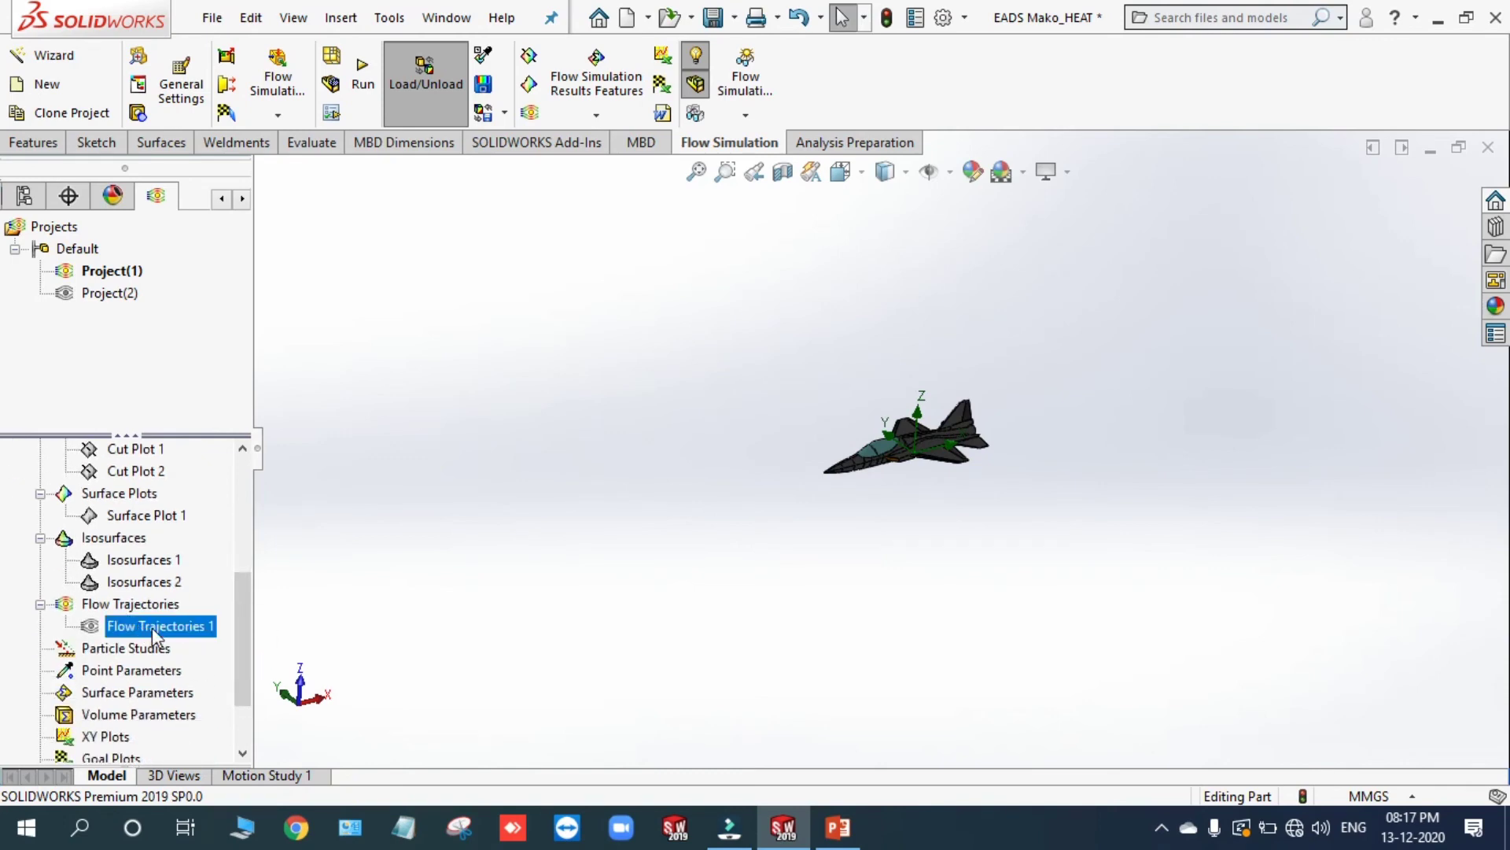
right_click(156, 636)
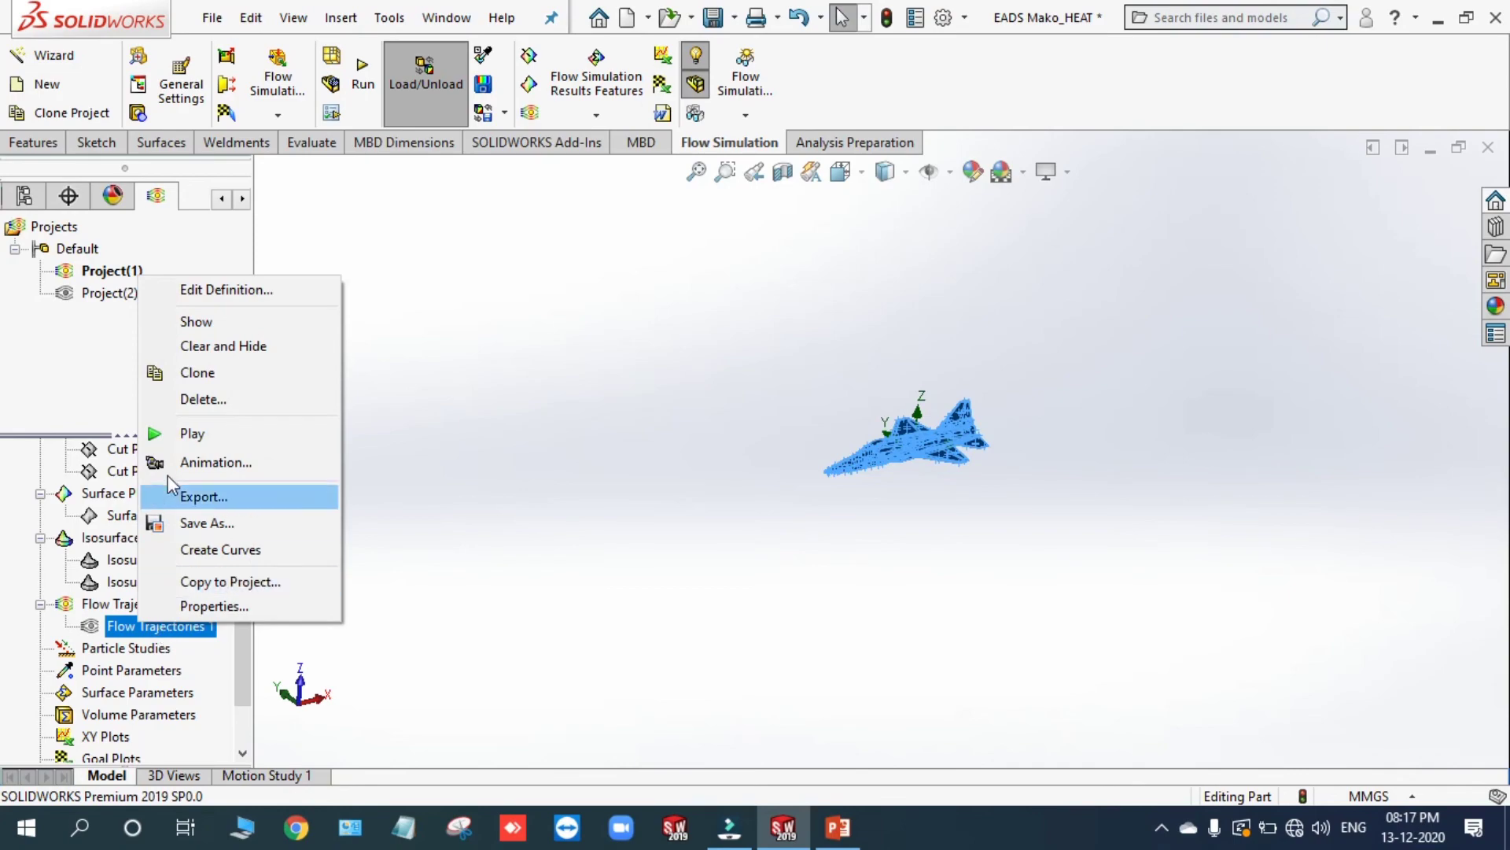
left_click(193, 323)
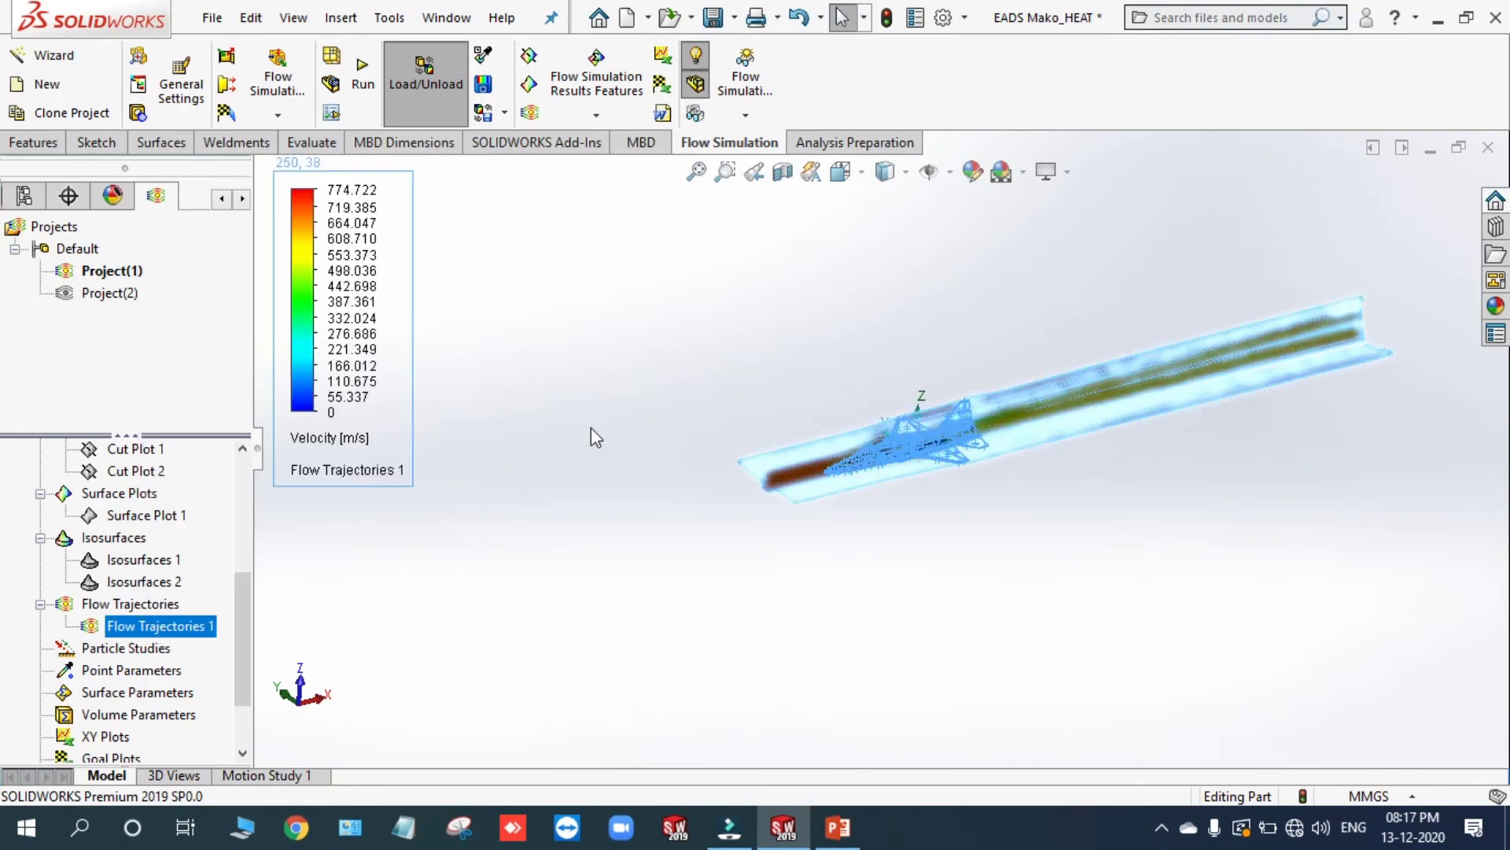
left_click(662, 532)
Step: Examine the velocity-coloured flow trajectories around the canopy, wings, tail and wake, both close up and from different directions
scroll(834, 409, "down", 6)
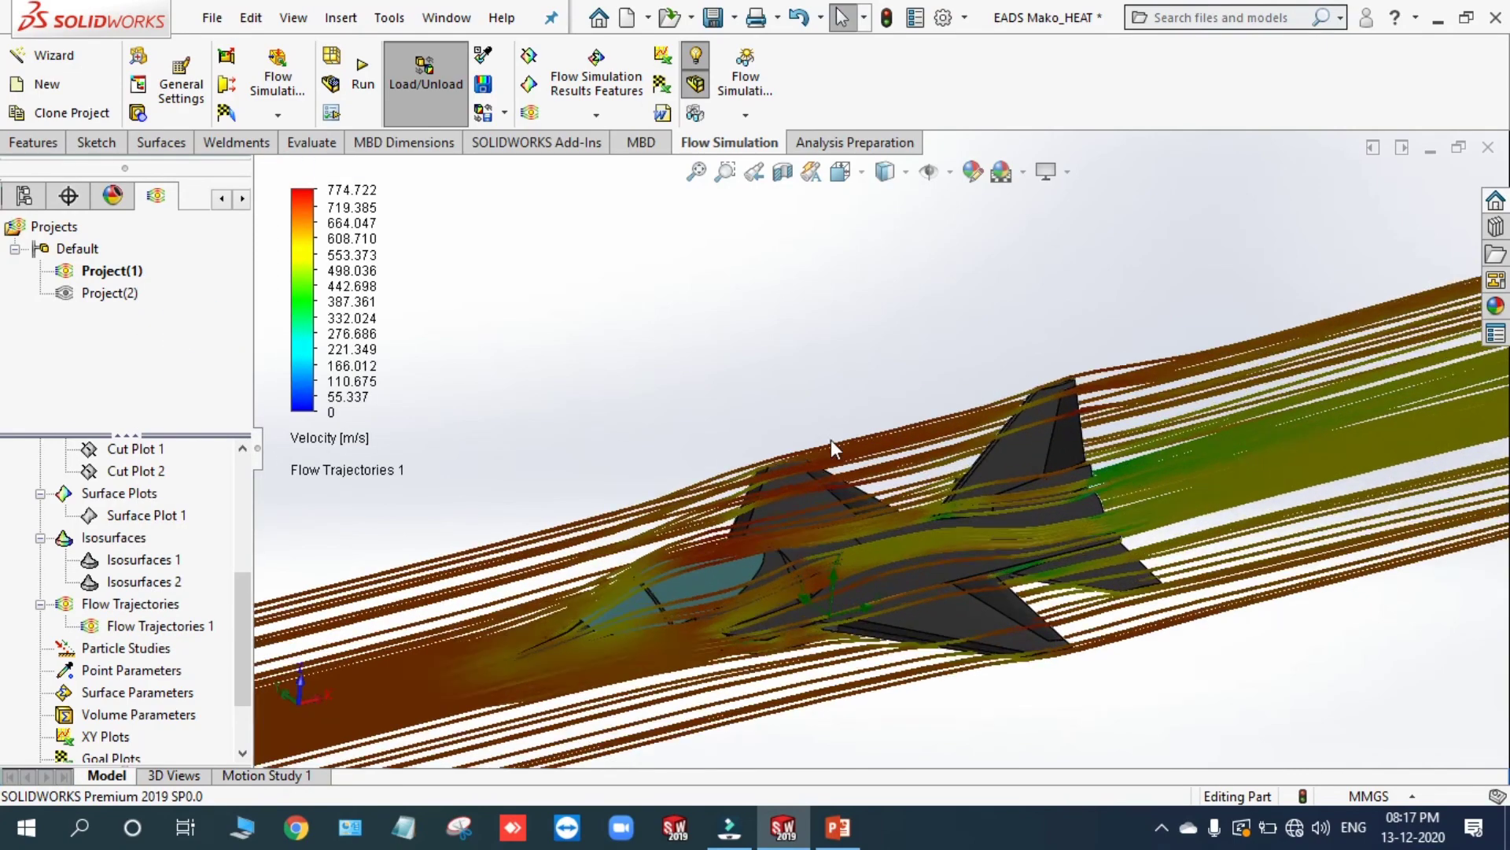
scroll(695, 420, "up", 4)
middle_click_drag(695, 420, 717, 371)
scroll(863, 530, "down", 7)
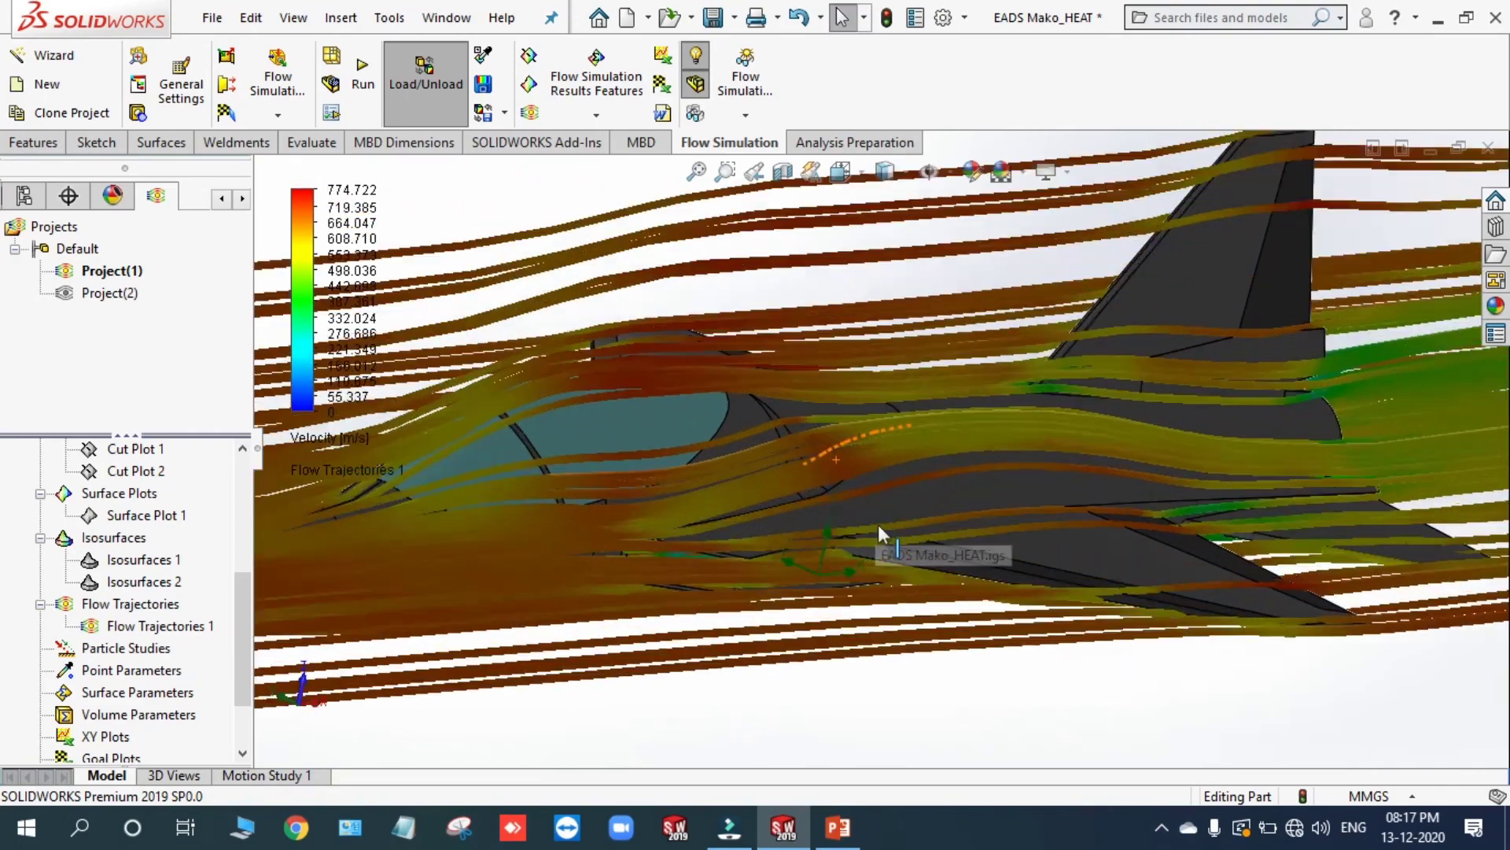
scroll(878, 524, "down", 5)
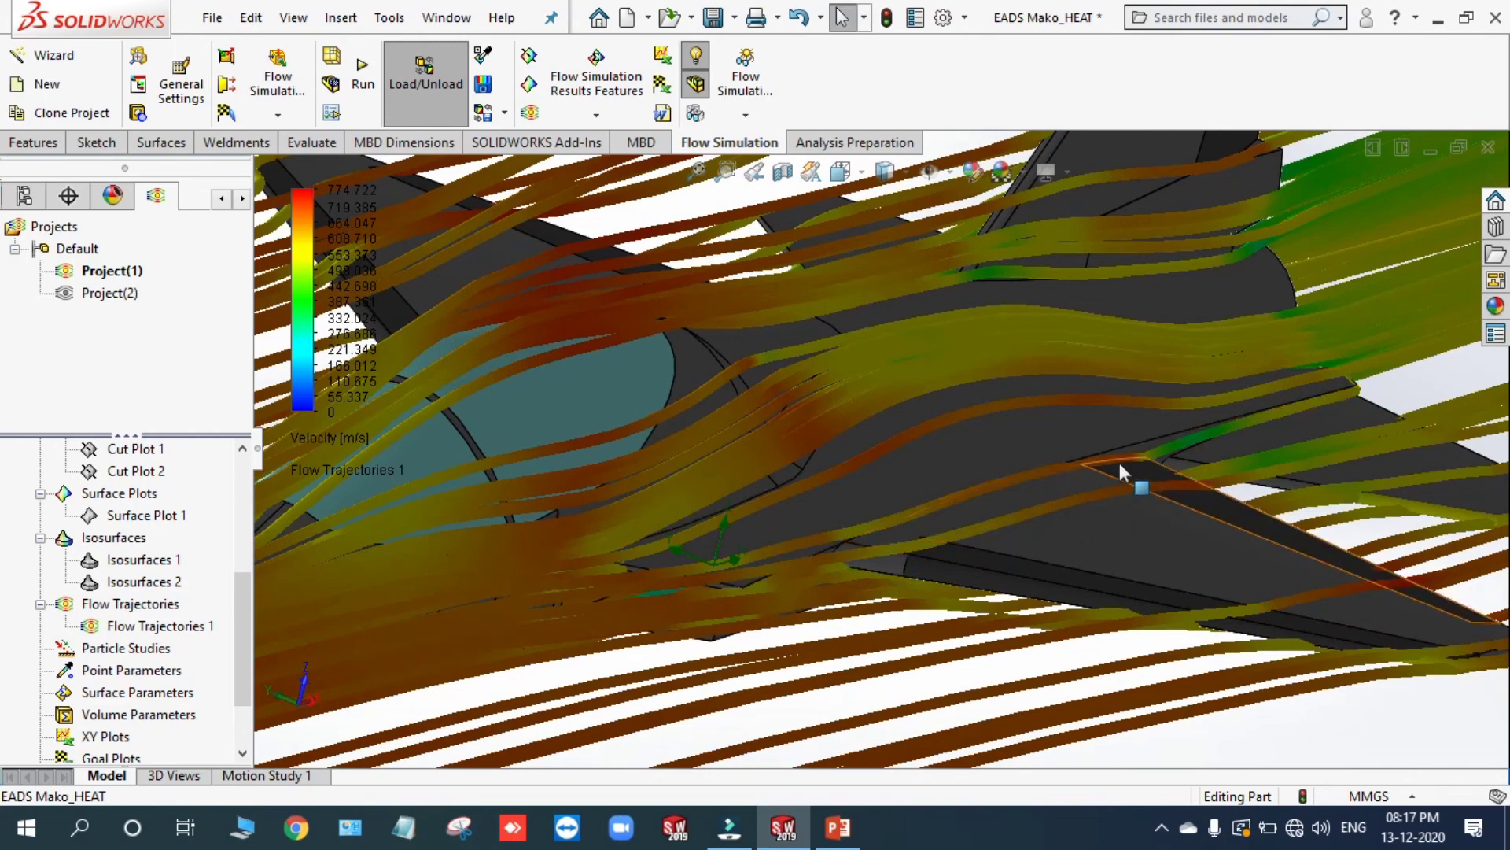
scroll(748, 444, "up", 3)
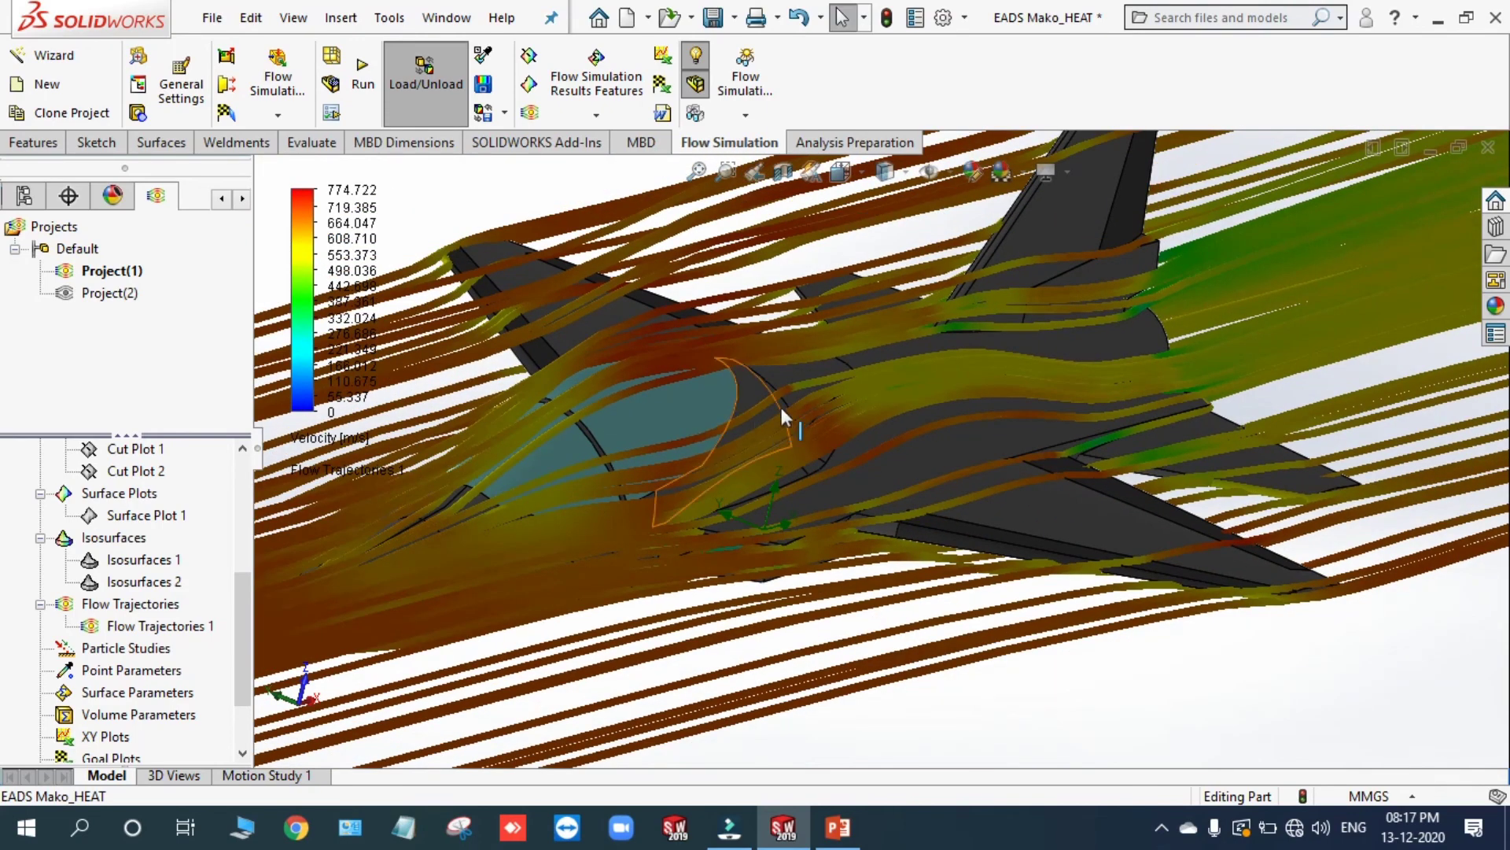
middle_click_drag(782, 407, 828, 413)
scroll(745, 379, "up", 3)
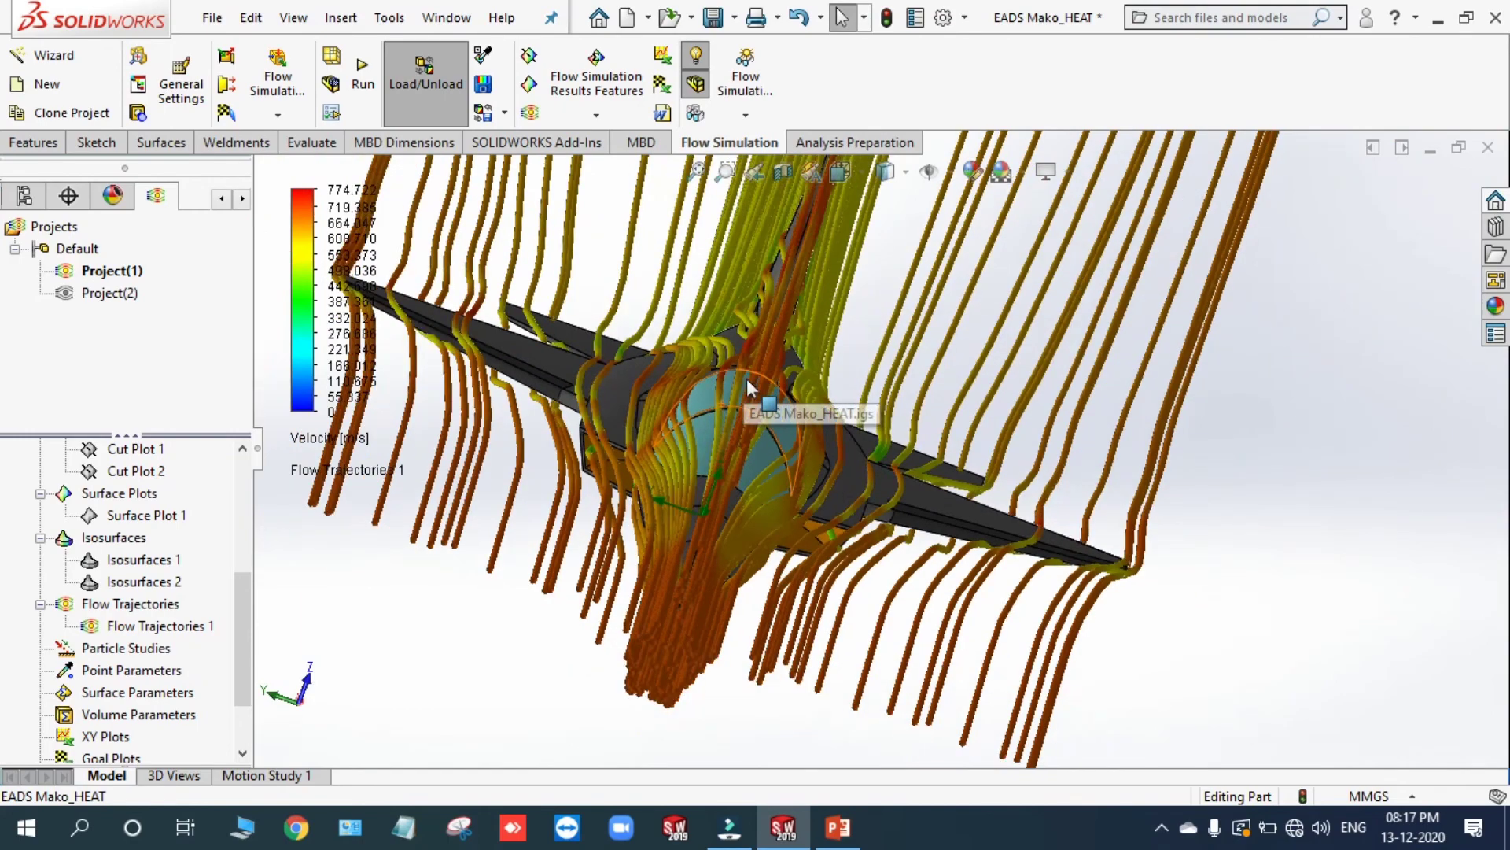
middle_click_drag(747, 381, 708, 497)
scroll(686, 384, "up", 2)
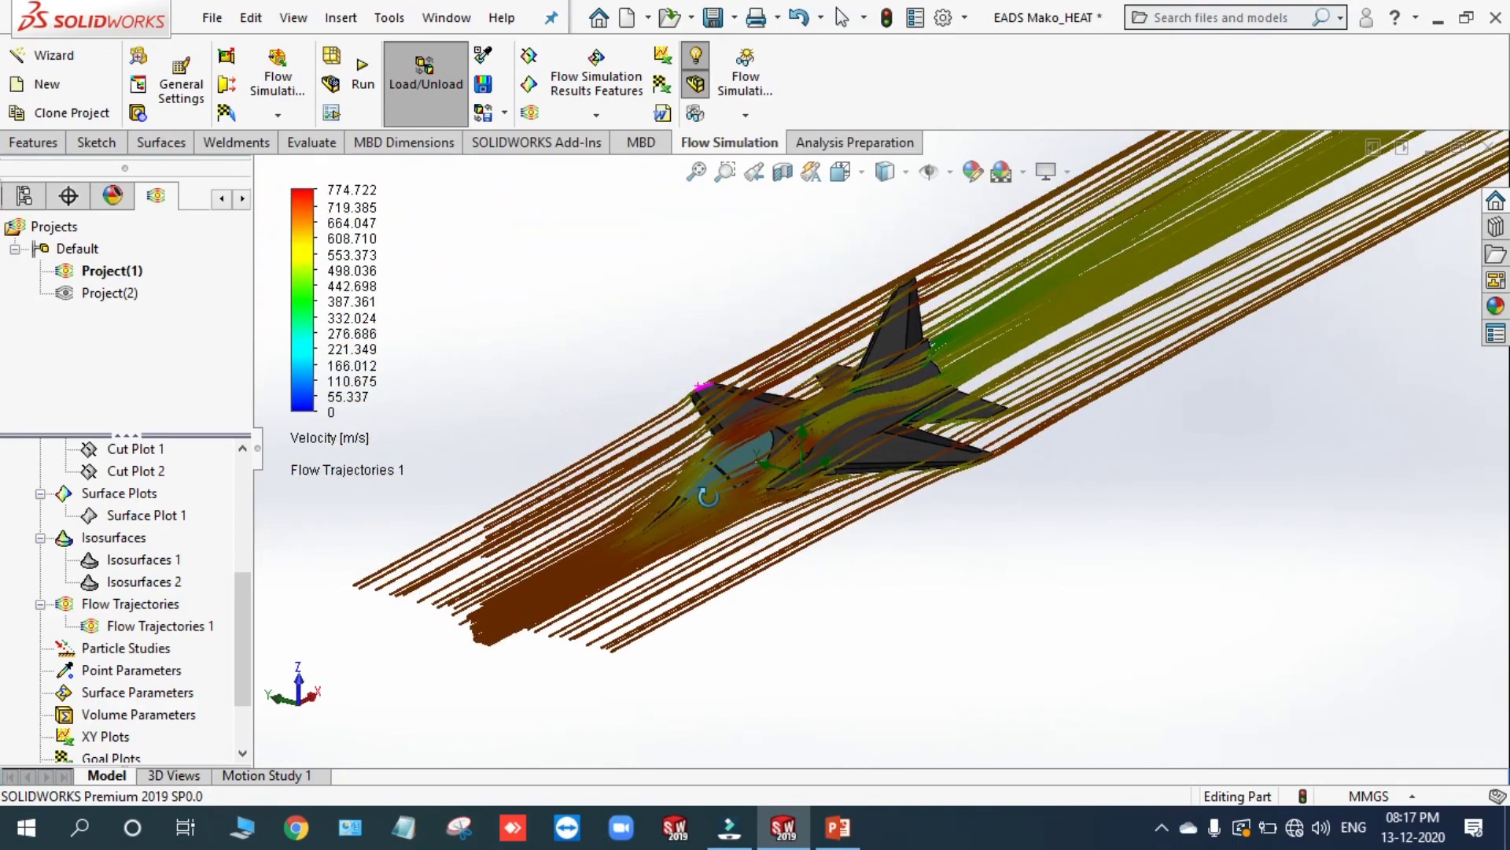
middle_click_drag(810, 596, 909, 522)
middle_click_drag(627, 333, 721, 279)
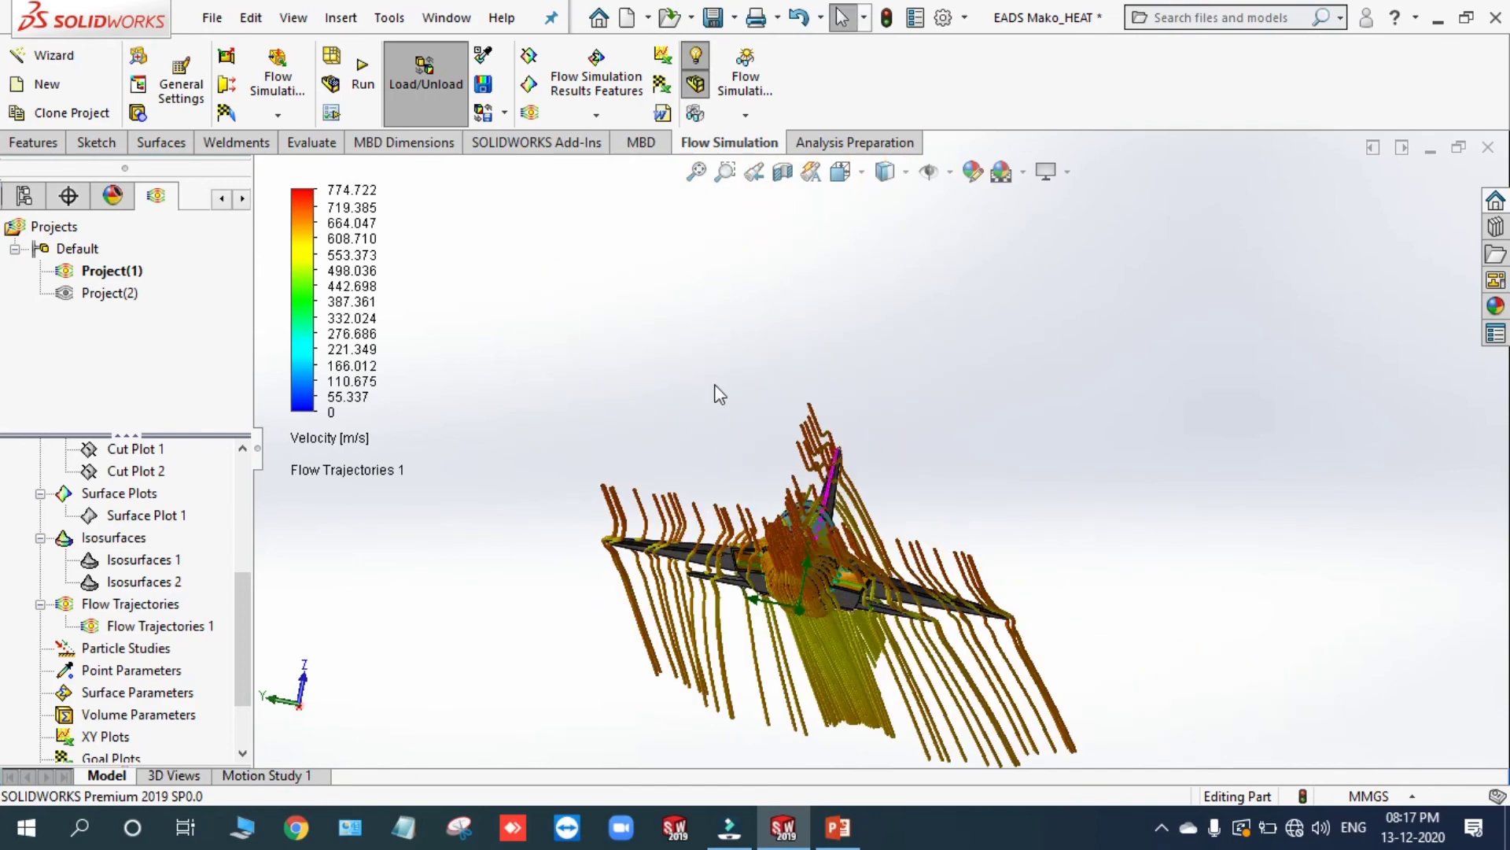
middle_click_drag(716, 385, 608, 411)
scroll(598, 377, "up", 2)
scroll(870, 273, "down", 2)
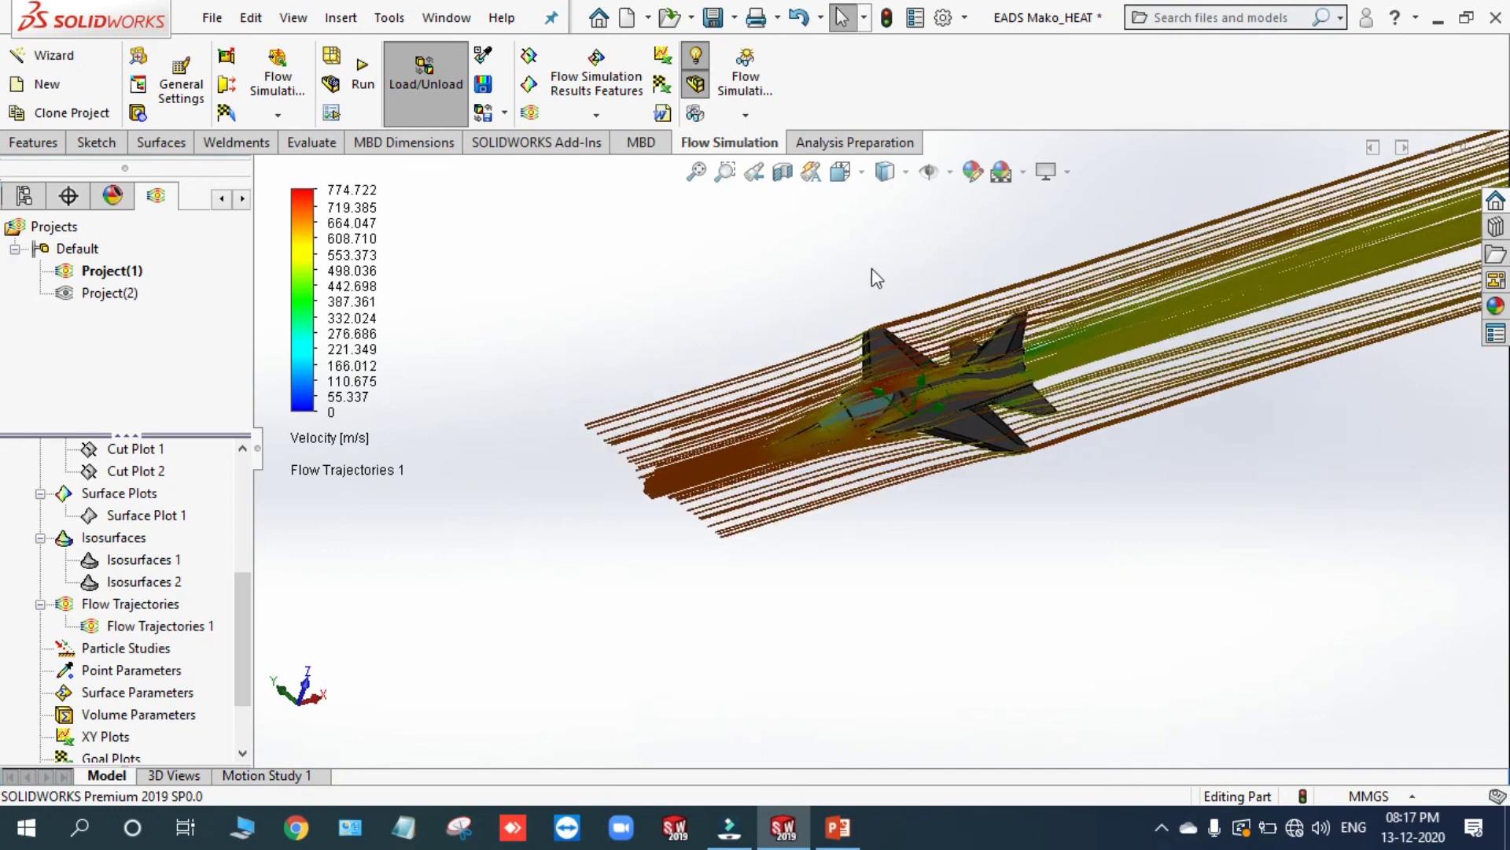
Step: Insert a goal plot for GG Force (X) 1 with Iterations as the abscissa
scroll(249, 665, "down", 2)
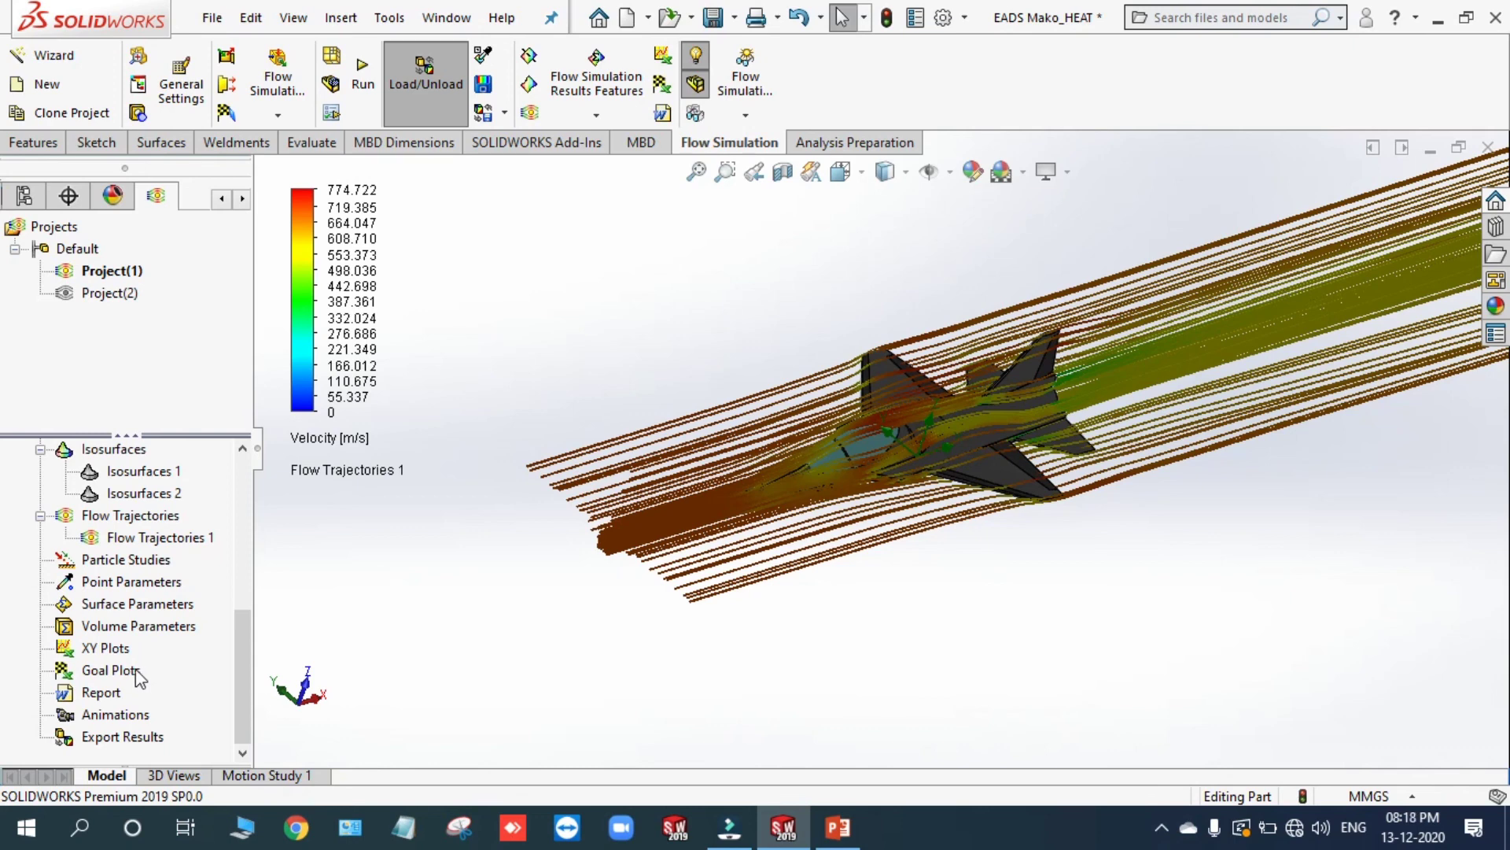
right_click(123, 677)
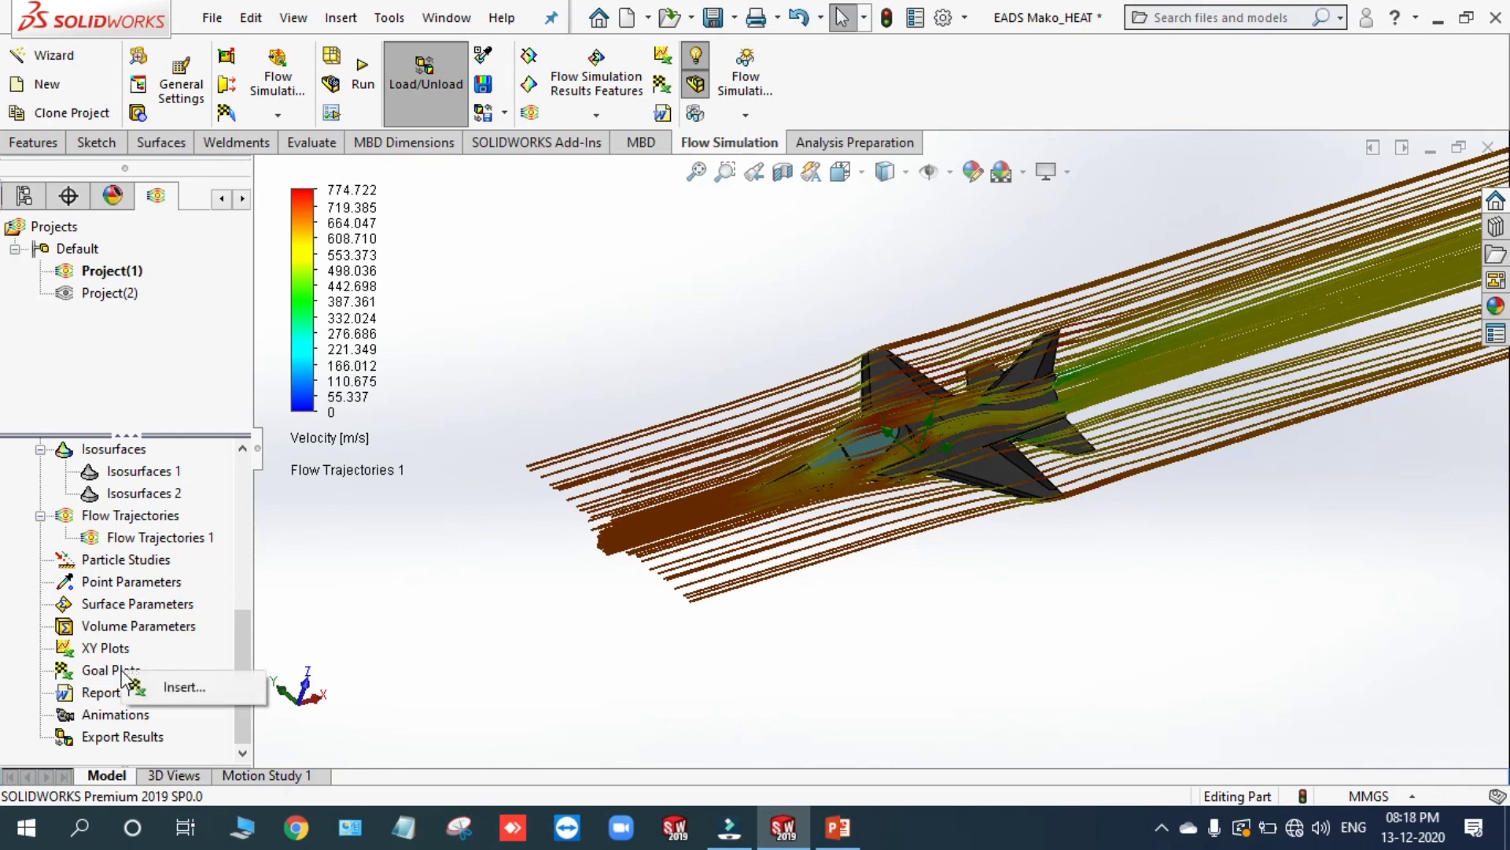
left_click(167, 683)
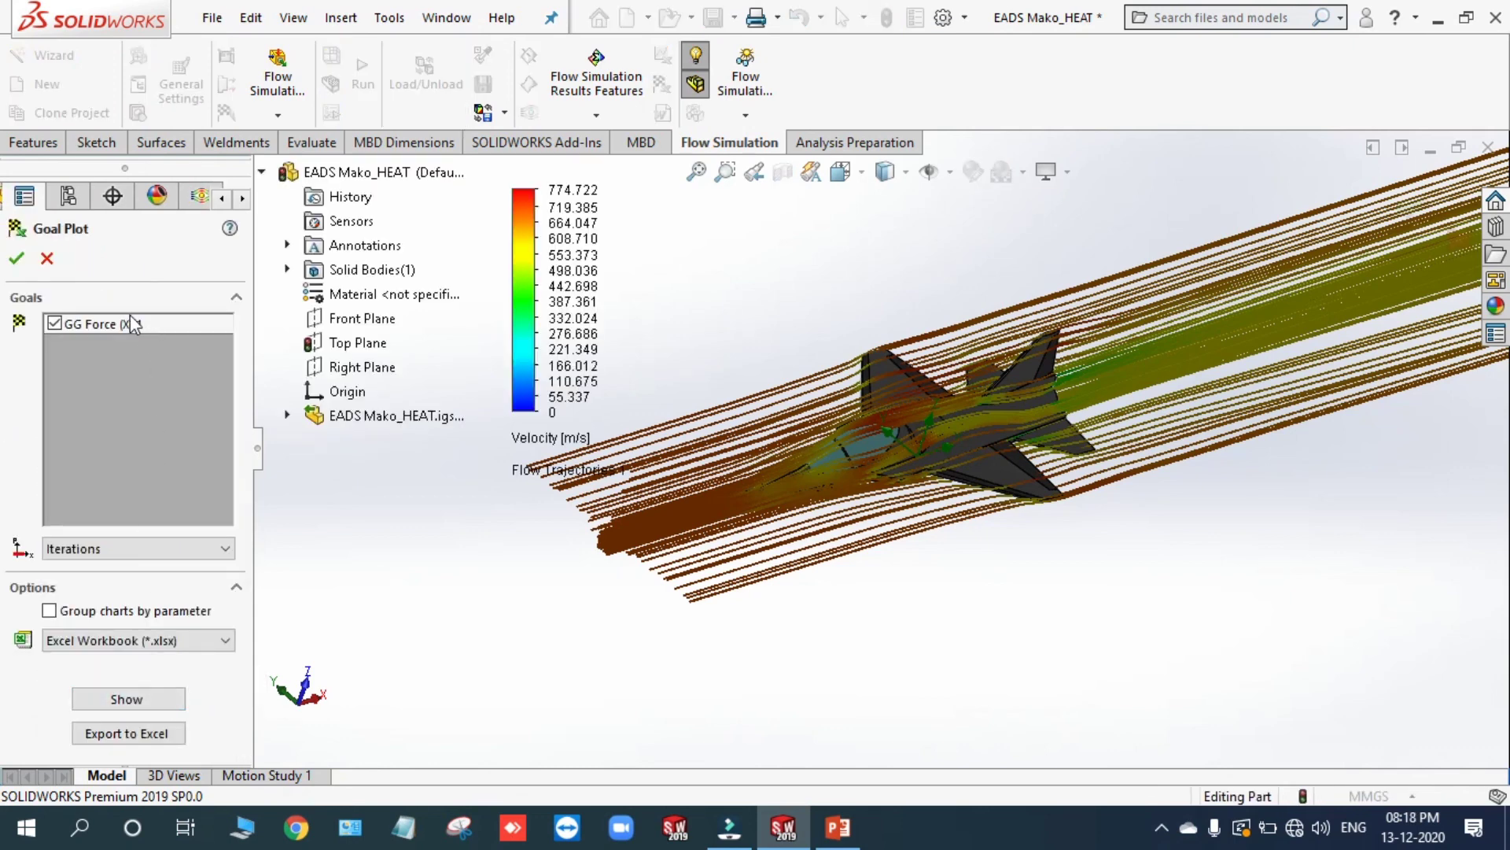
left_click(16, 259)
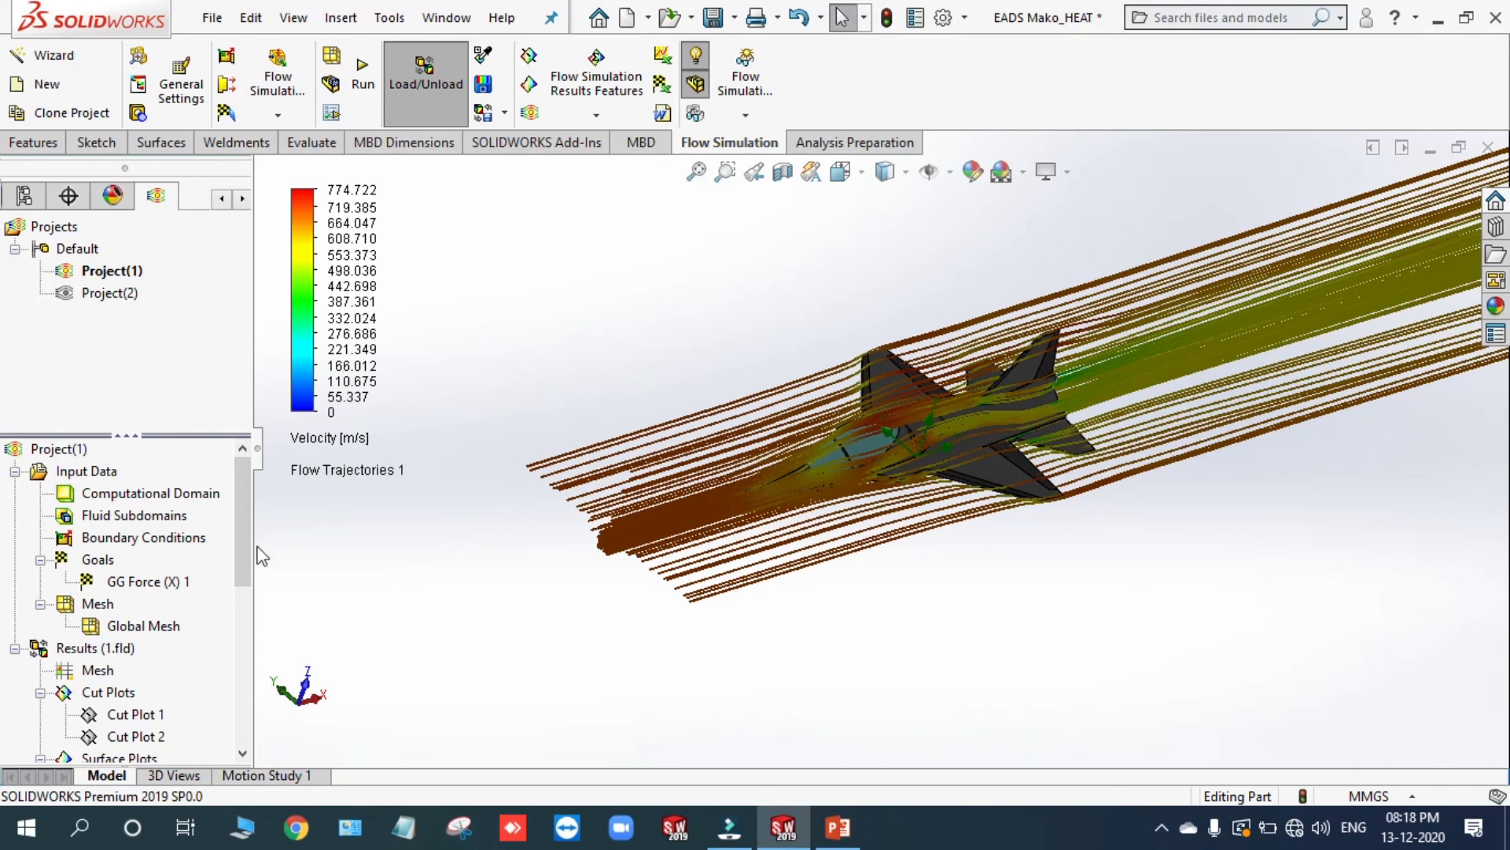
Step: Show the Goal Plot 1 chart alongside the flow trajectories, with the aircraft view kept clear of it
left_click_drag(247, 545, 247, 674)
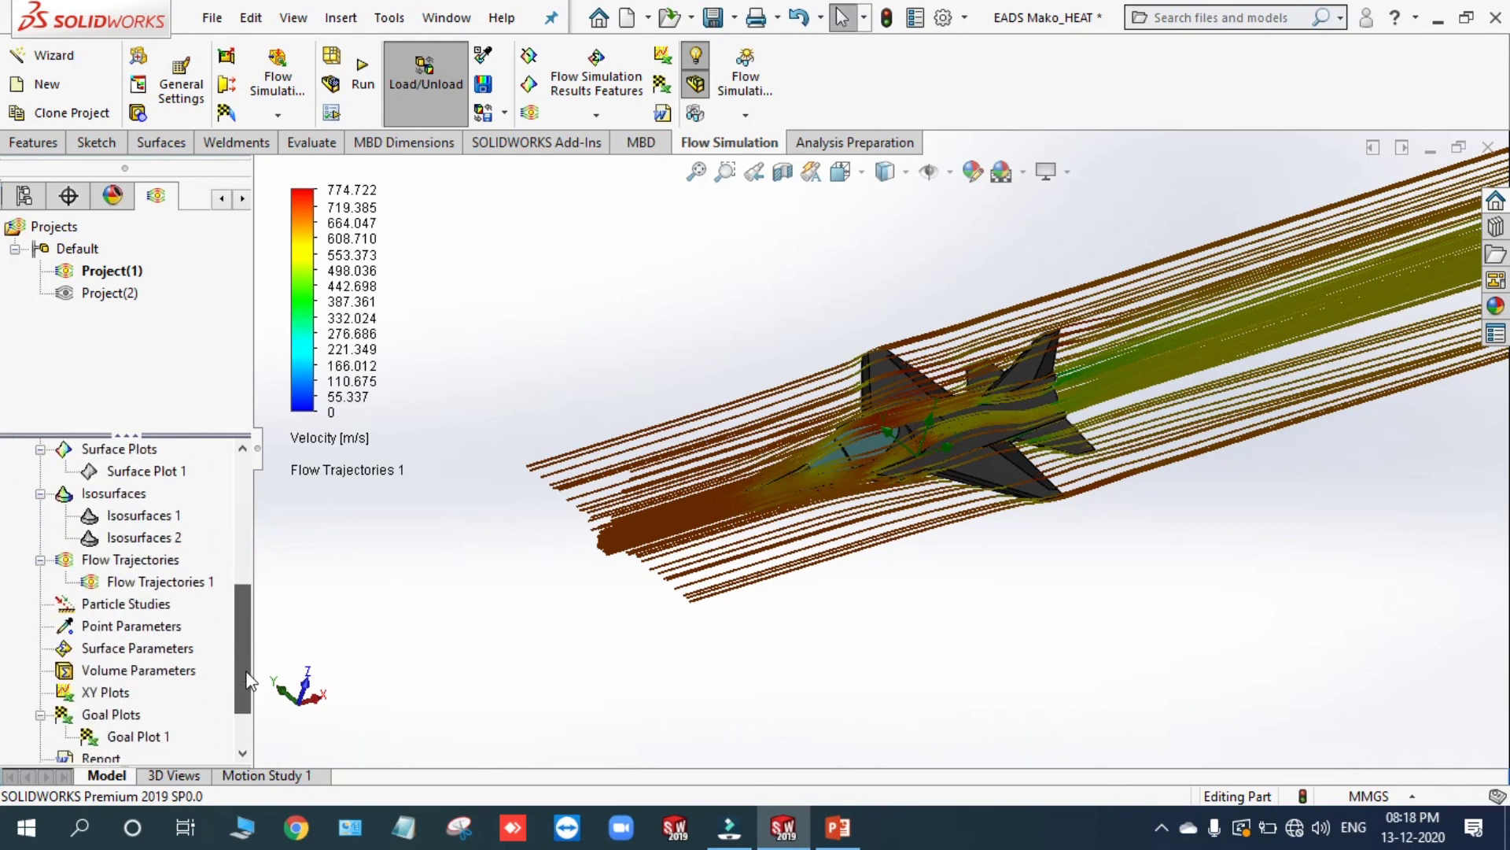
right_click(130, 743)
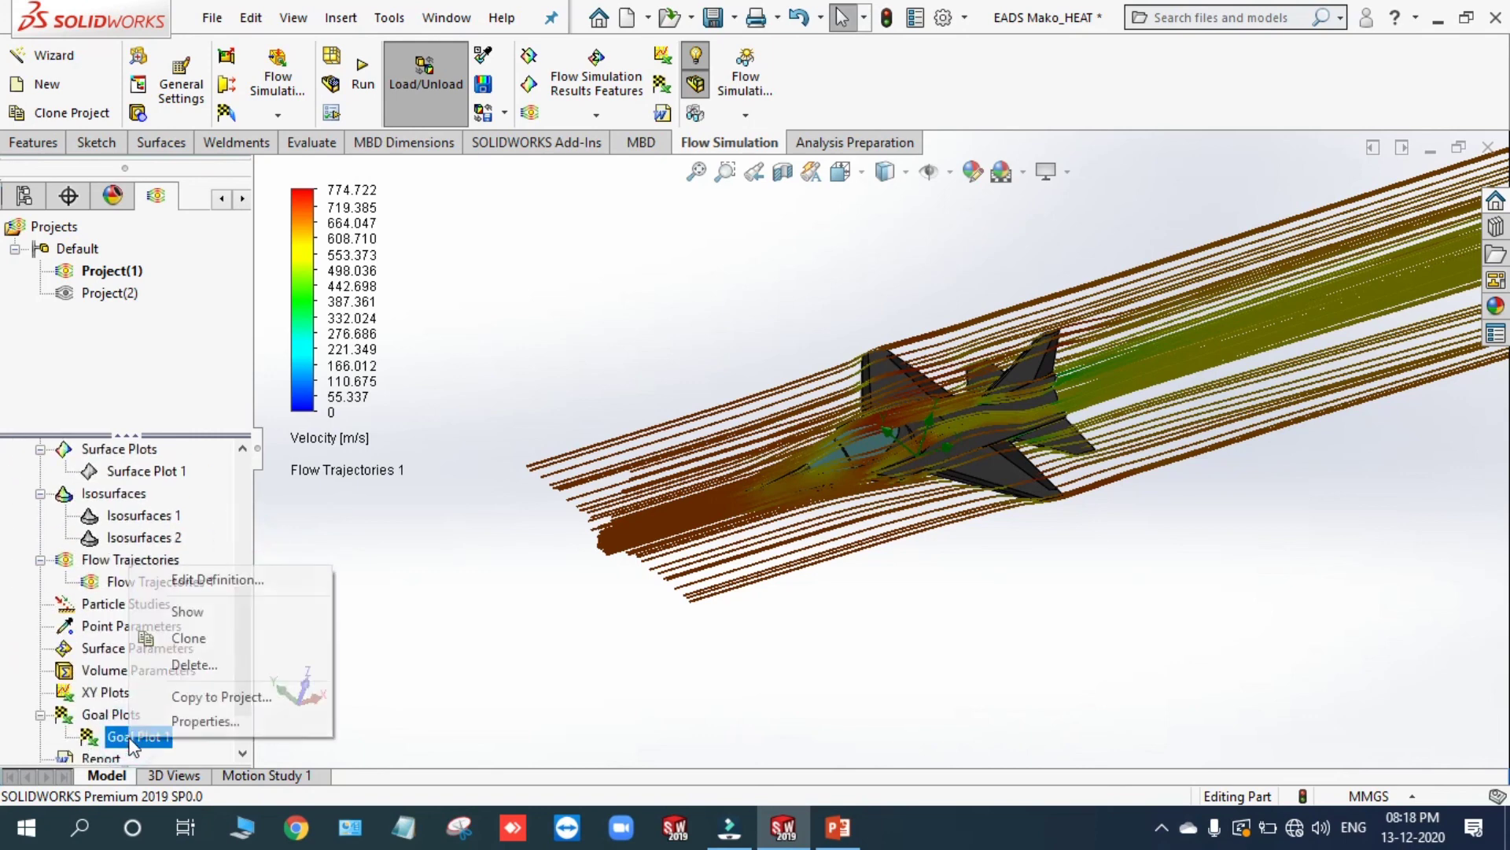
left_click(180, 608)
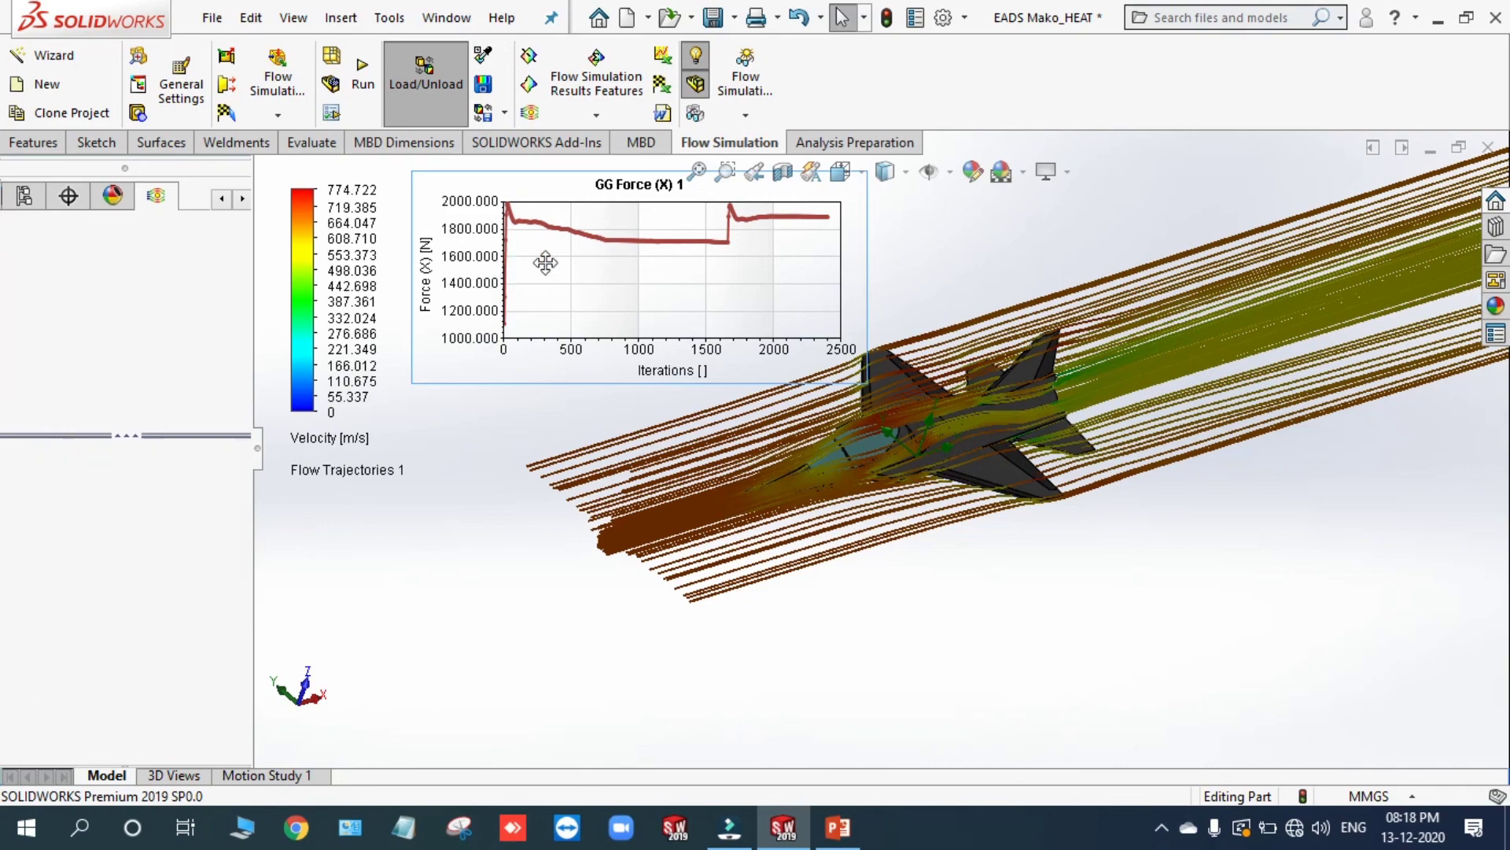
scroll(543, 263, "up", 2)
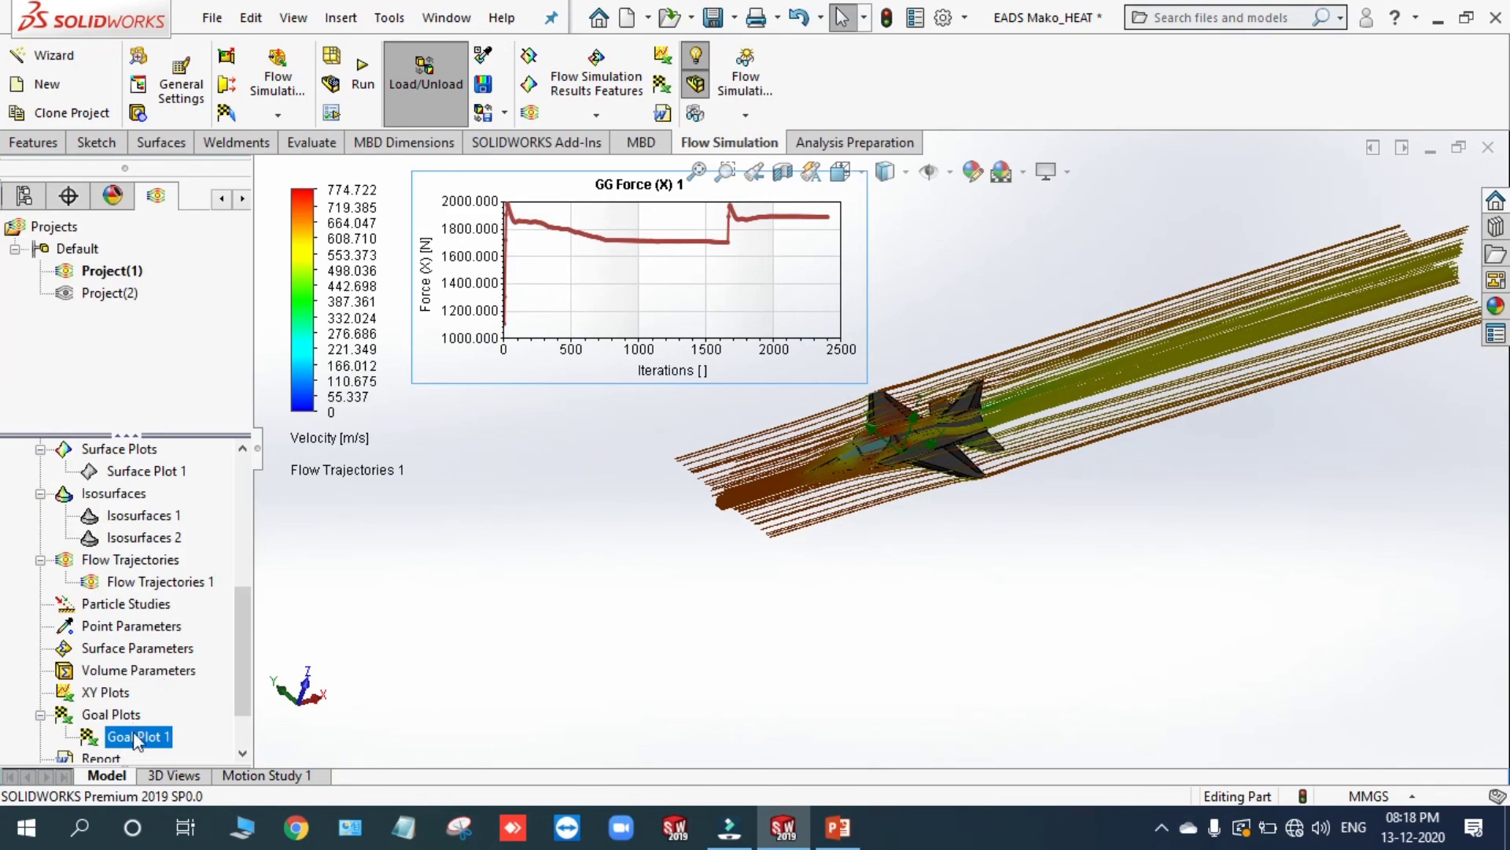
scroll(560, 516, "up", 2)
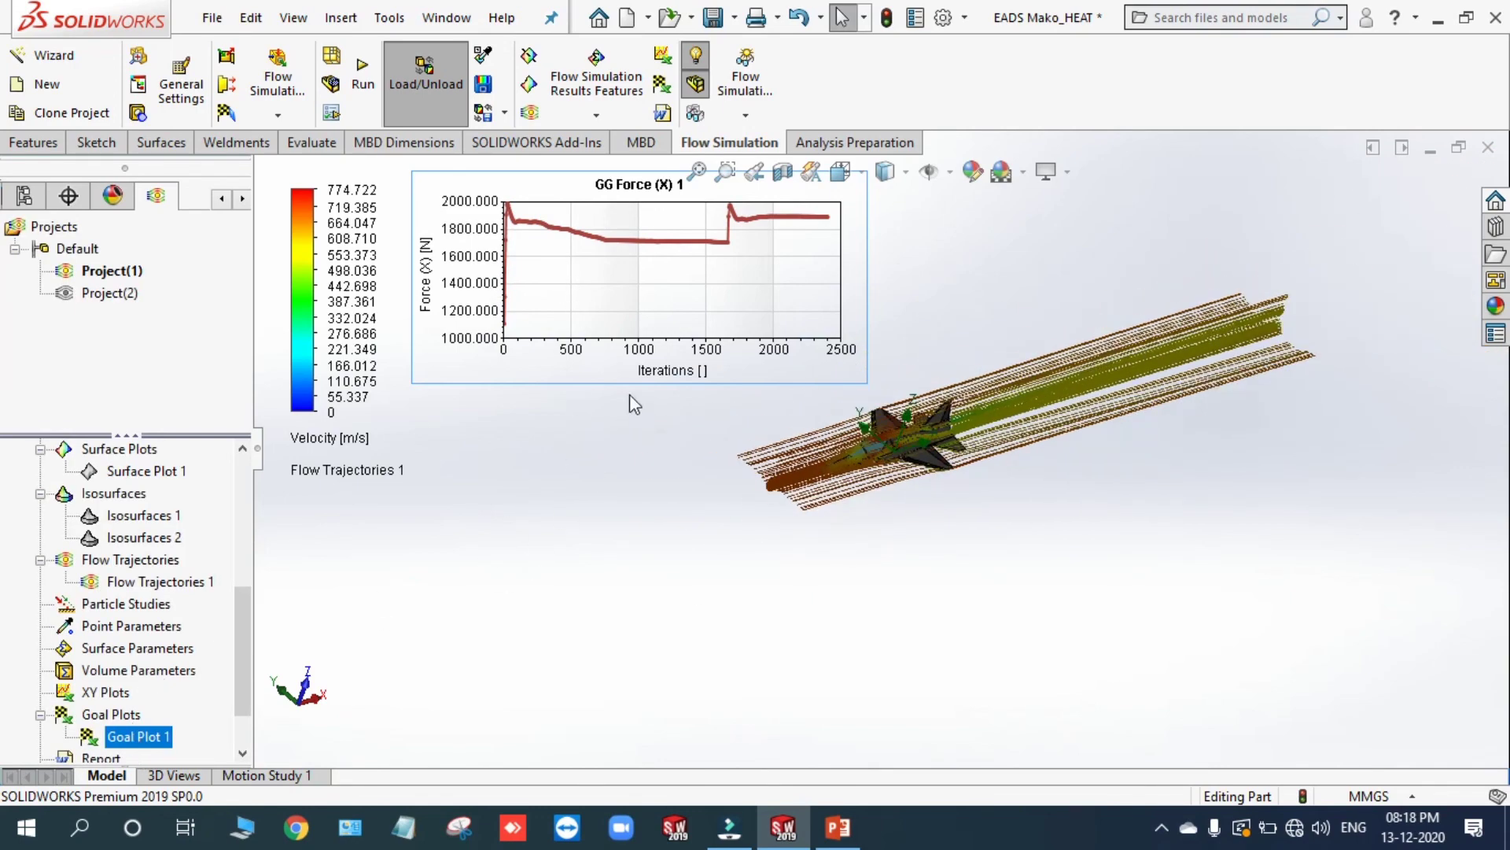
scroll(630, 396, "down", 2)
scroll(666, 422, "up", 2)
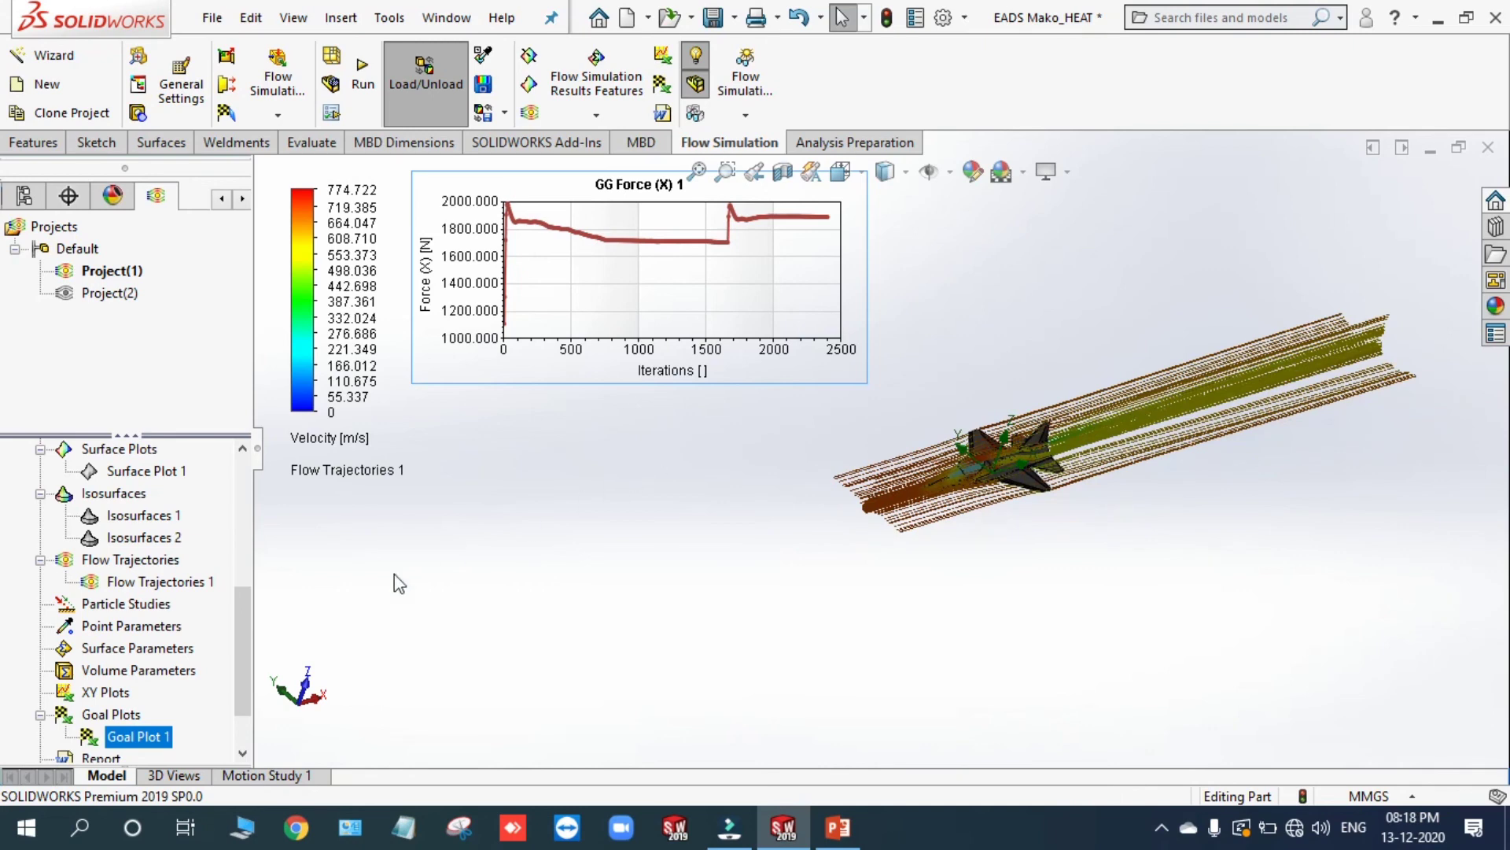